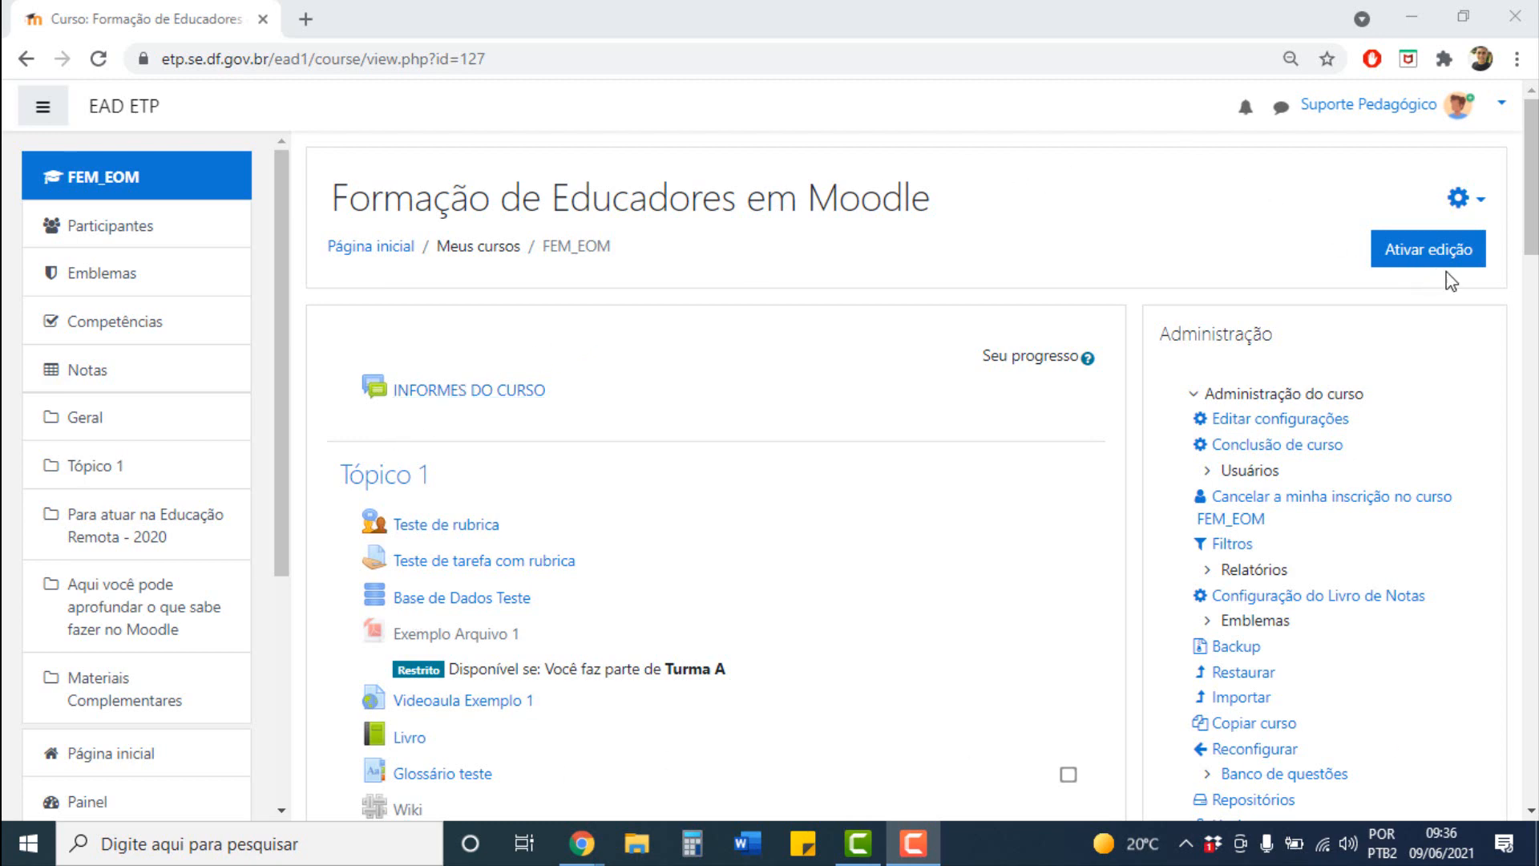
# Turn on course editing and add a new Base de dados activity to Tópico 1.
pyautogui.click(1431, 254)
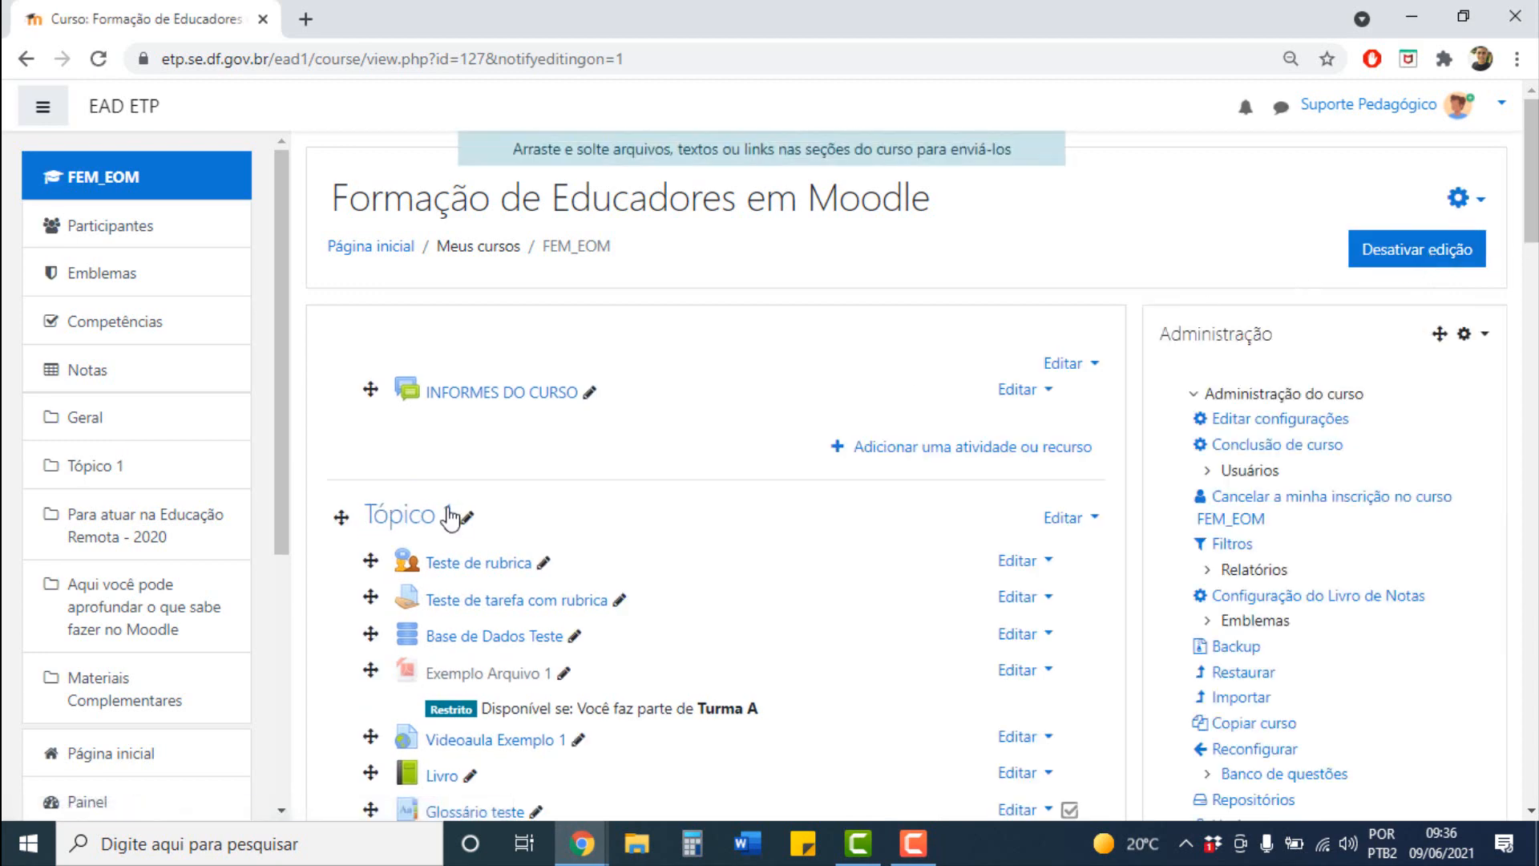
pyautogui.scroll(-5, 962, 697)
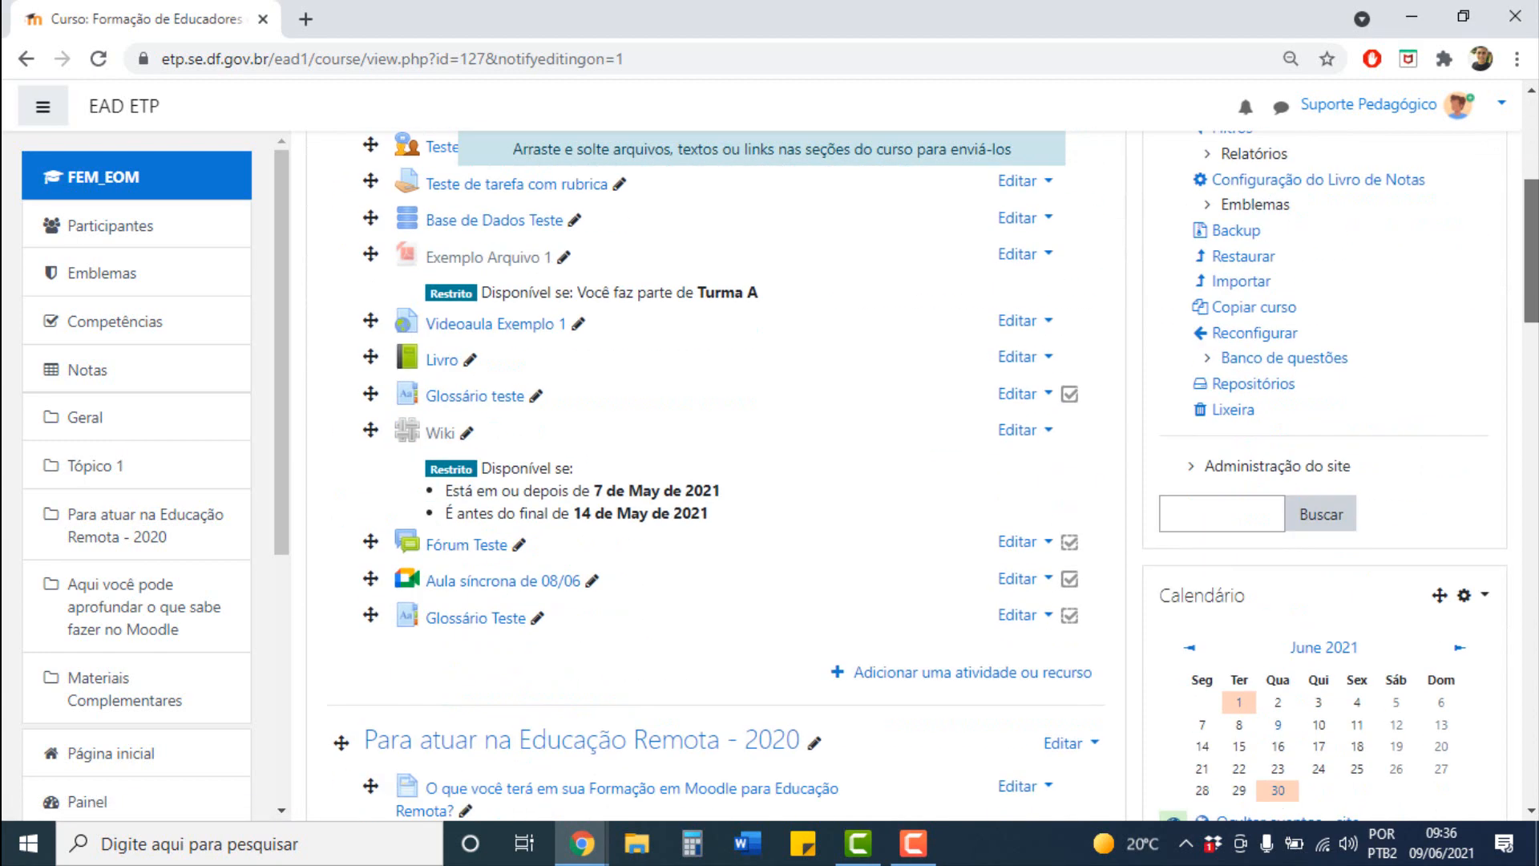
pyautogui.click(959, 690)
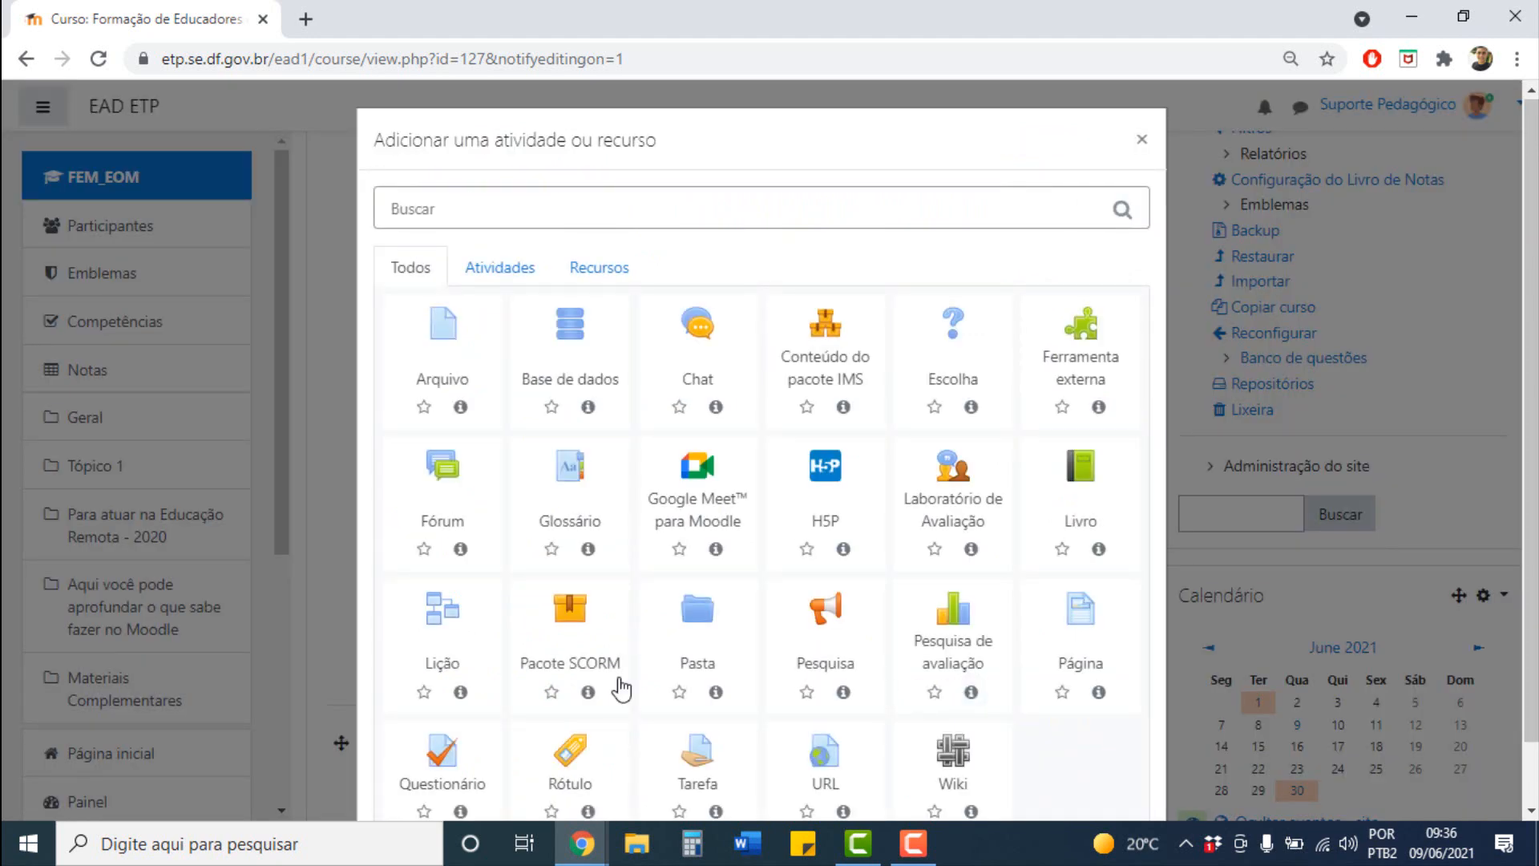
pyautogui.click(590, 393)
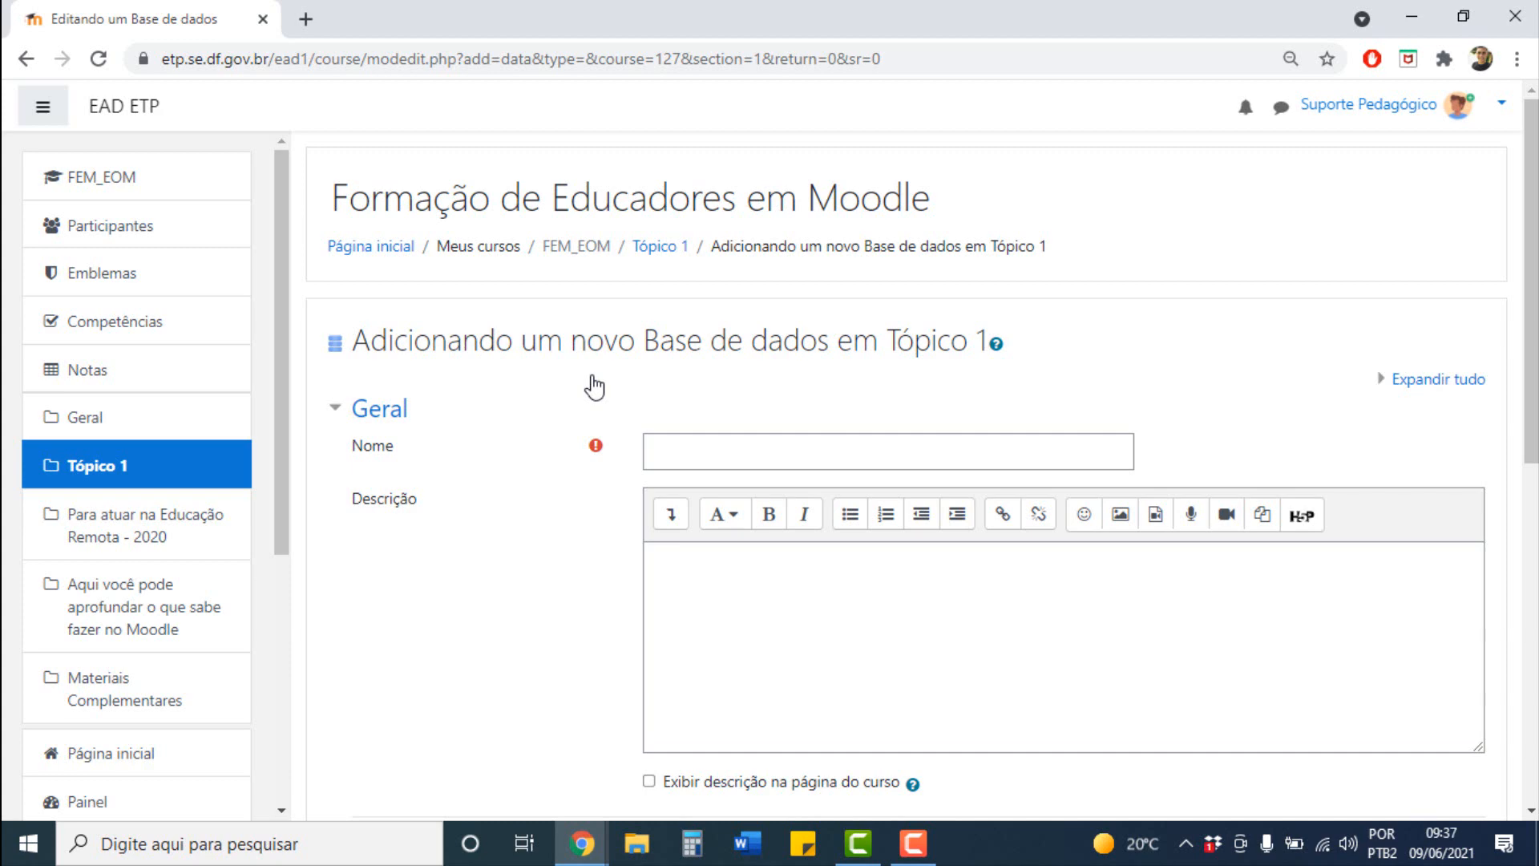
# Name the activity "Base de Dados Teste" and enter the description "Considerações Gerais sobre o Banco de Dados.".
pyautogui.click(725, 434)
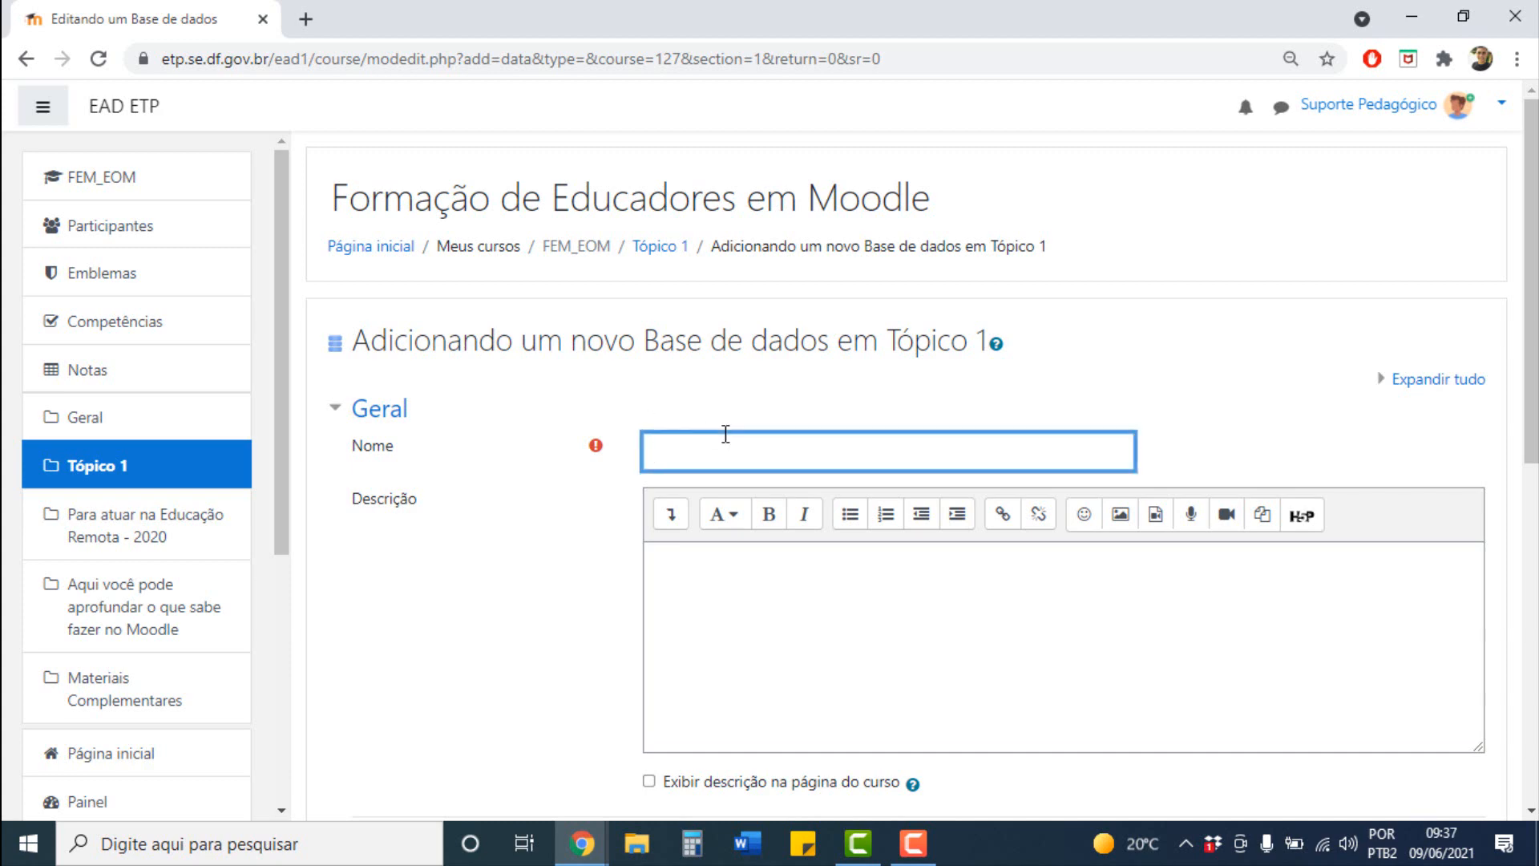
pyautogui.write('Base de Dados Teste')
pyautogui.click(1083, 697)
pyautogui.write('Conside')
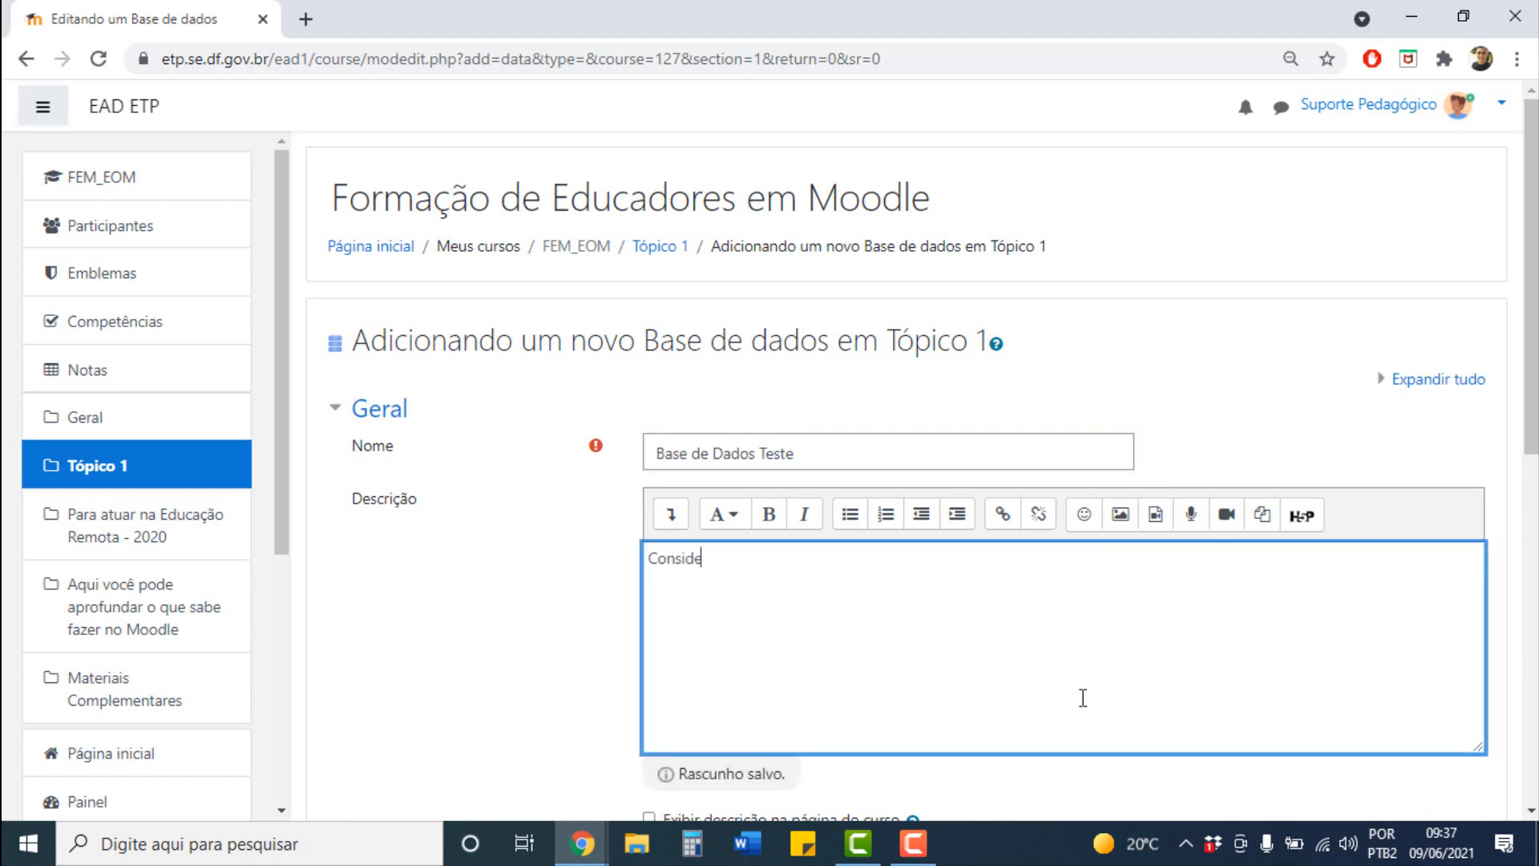
pyautogui.write('rações Gerais sobre')
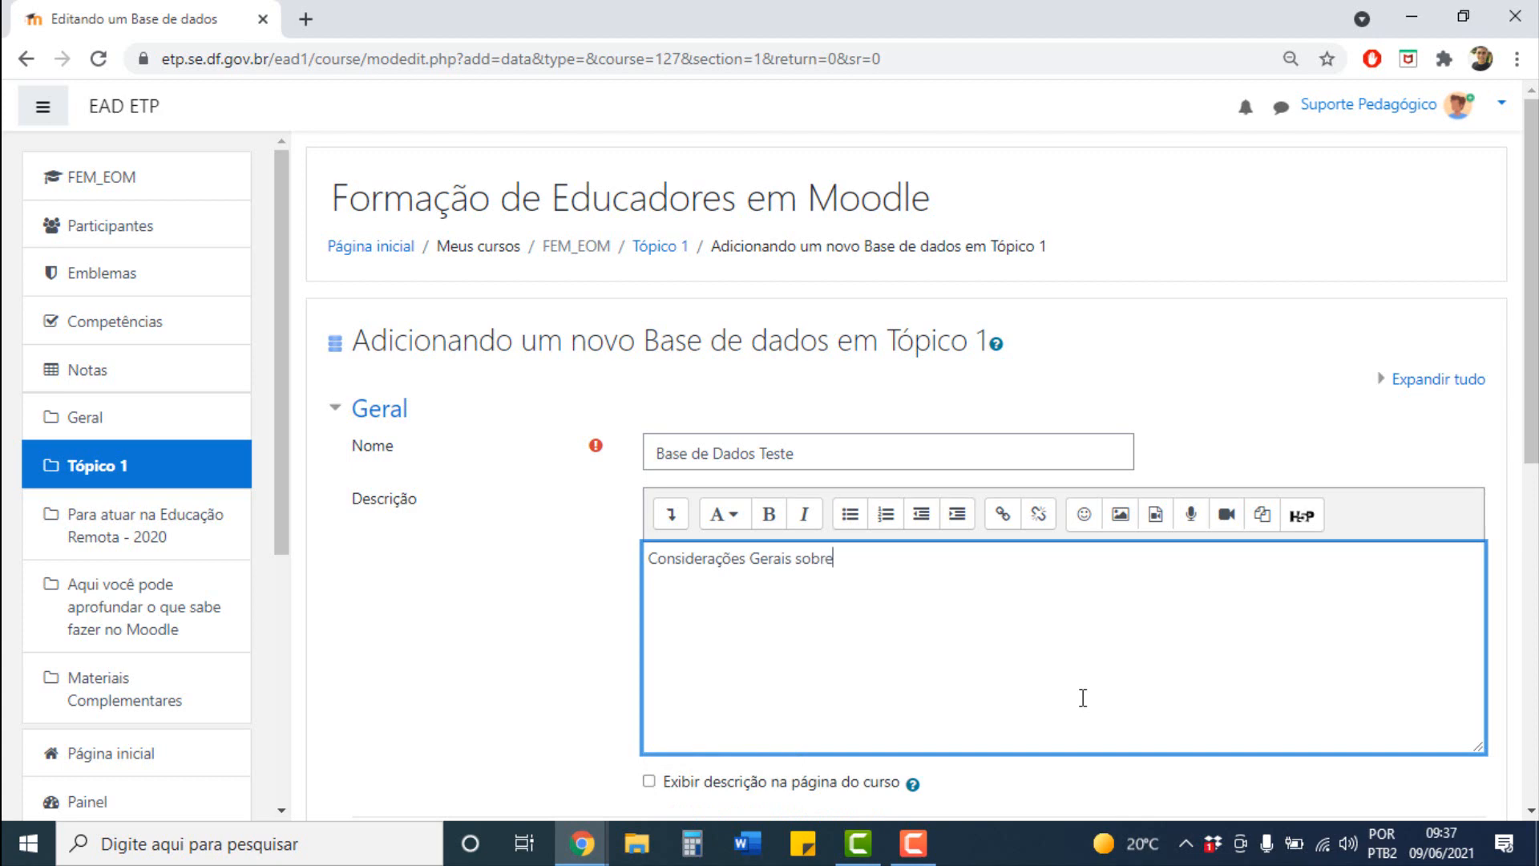
pyautogui.write(' o Banco de Dados')
# In the Itens settings, set Aprovação necessária and Permitir comentários to Sim.
pyautogui.scroll(-5, 1531, 361)
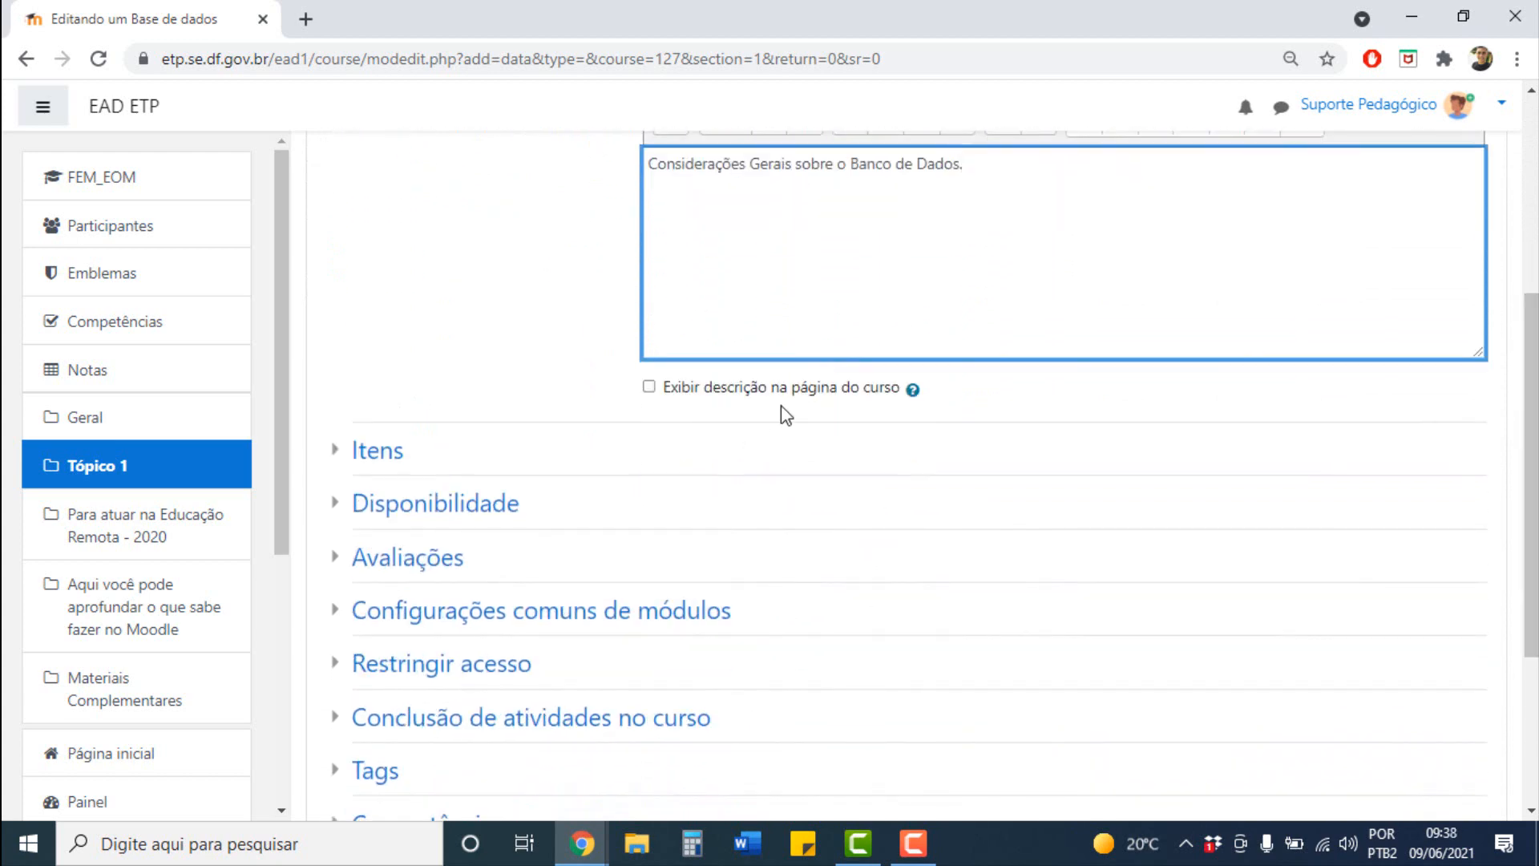
pyautogui.click(399, 457)
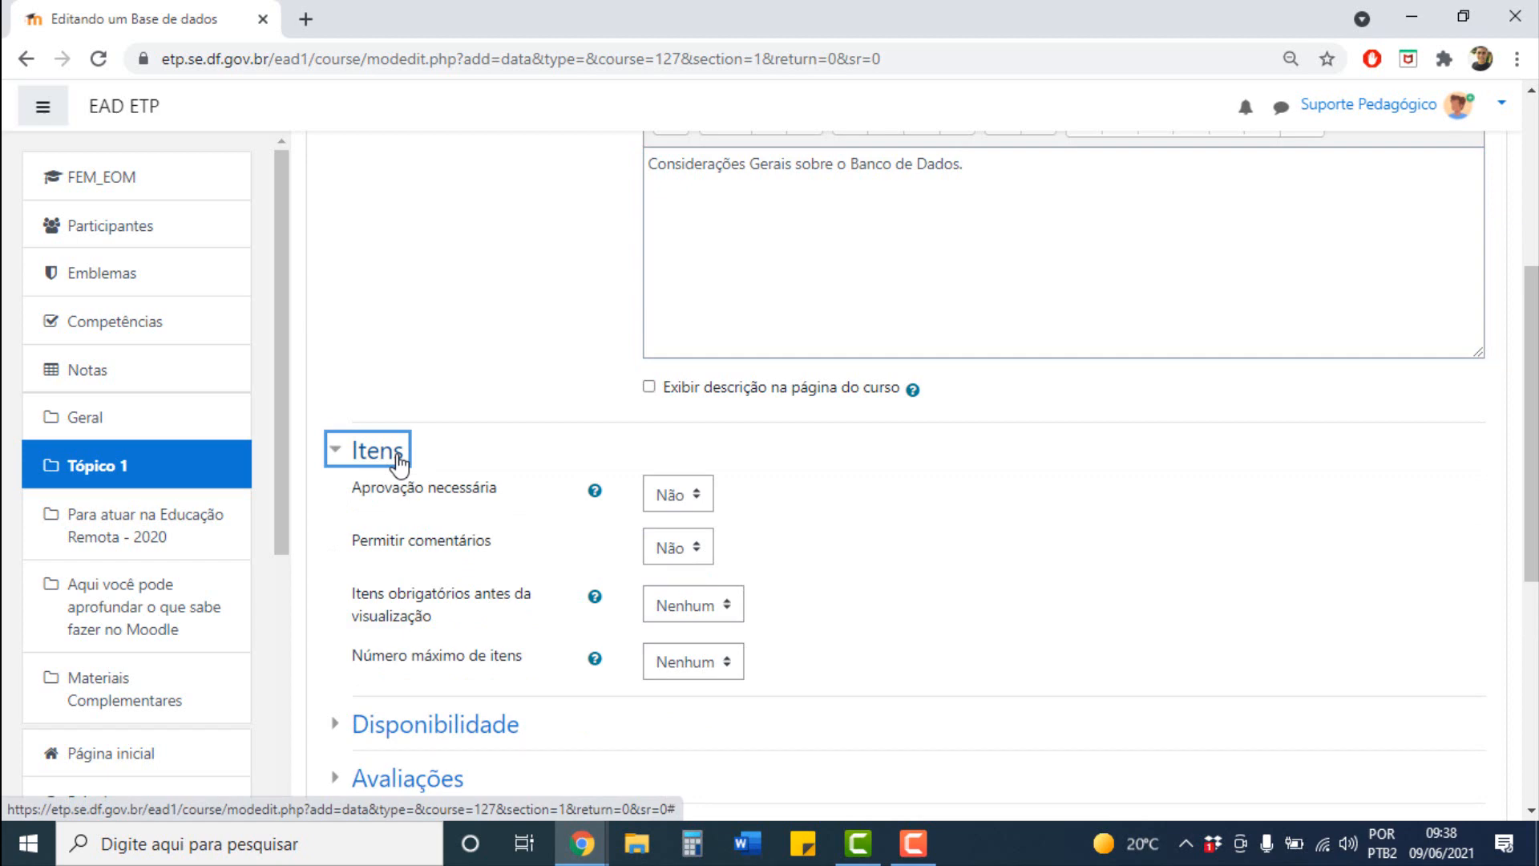
pyautogui.click(664, 498)
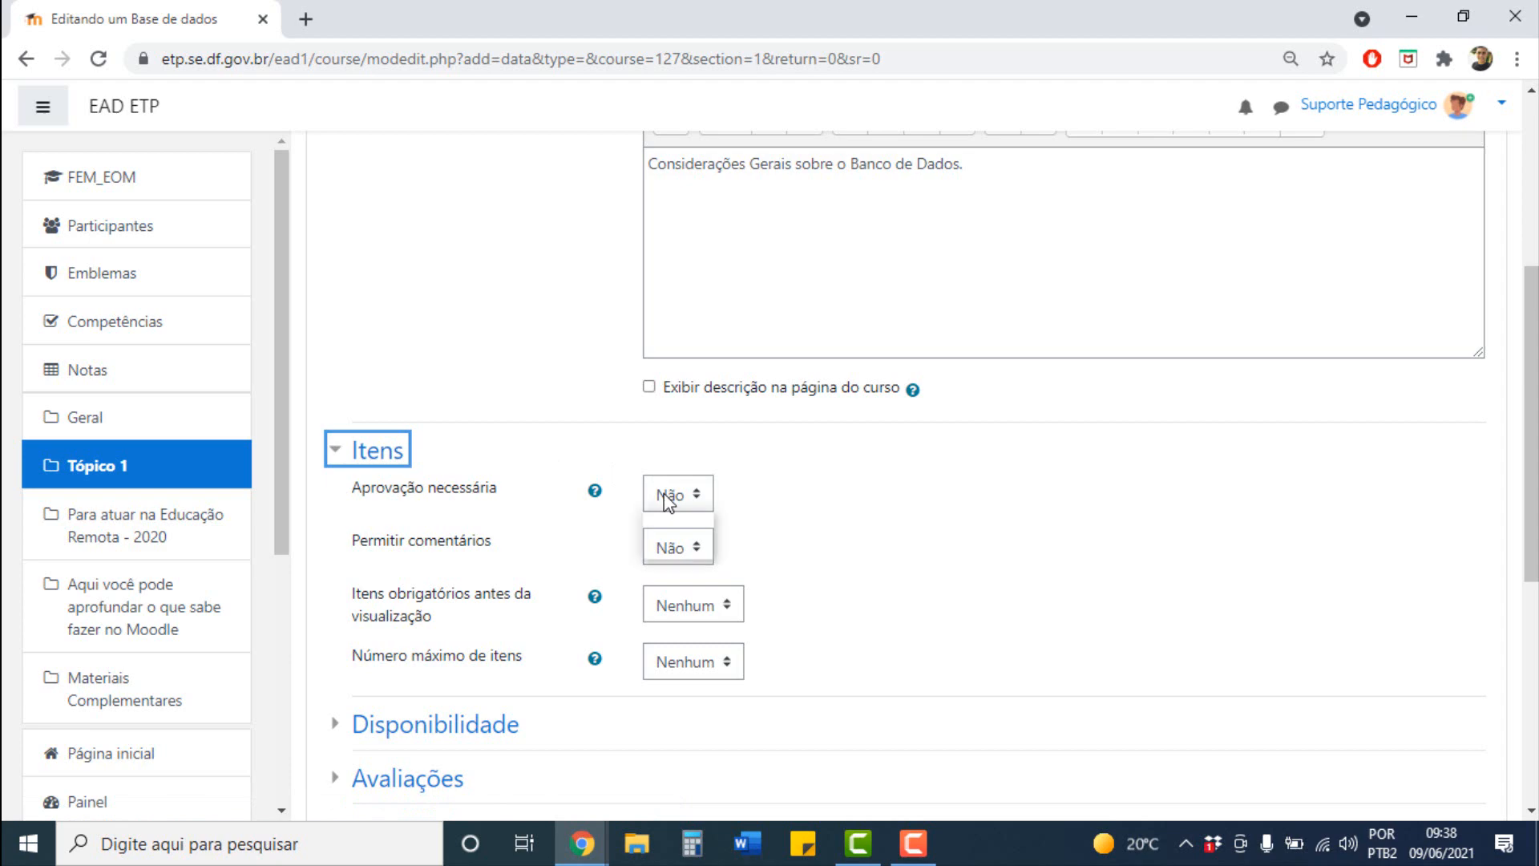
pyautogui.click(668, 549)
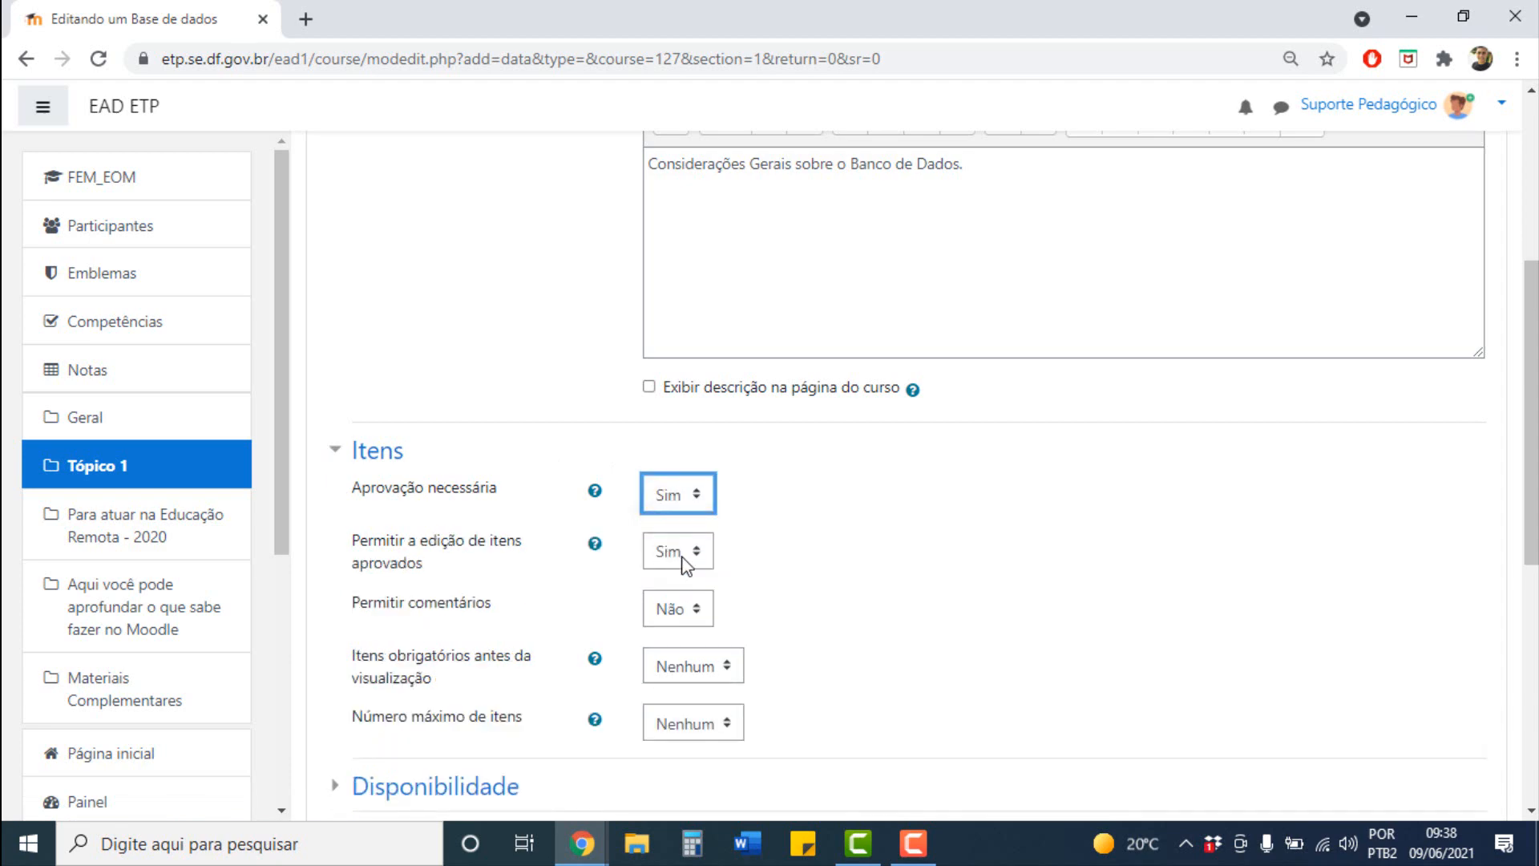
pyautogui.click(693, 612)
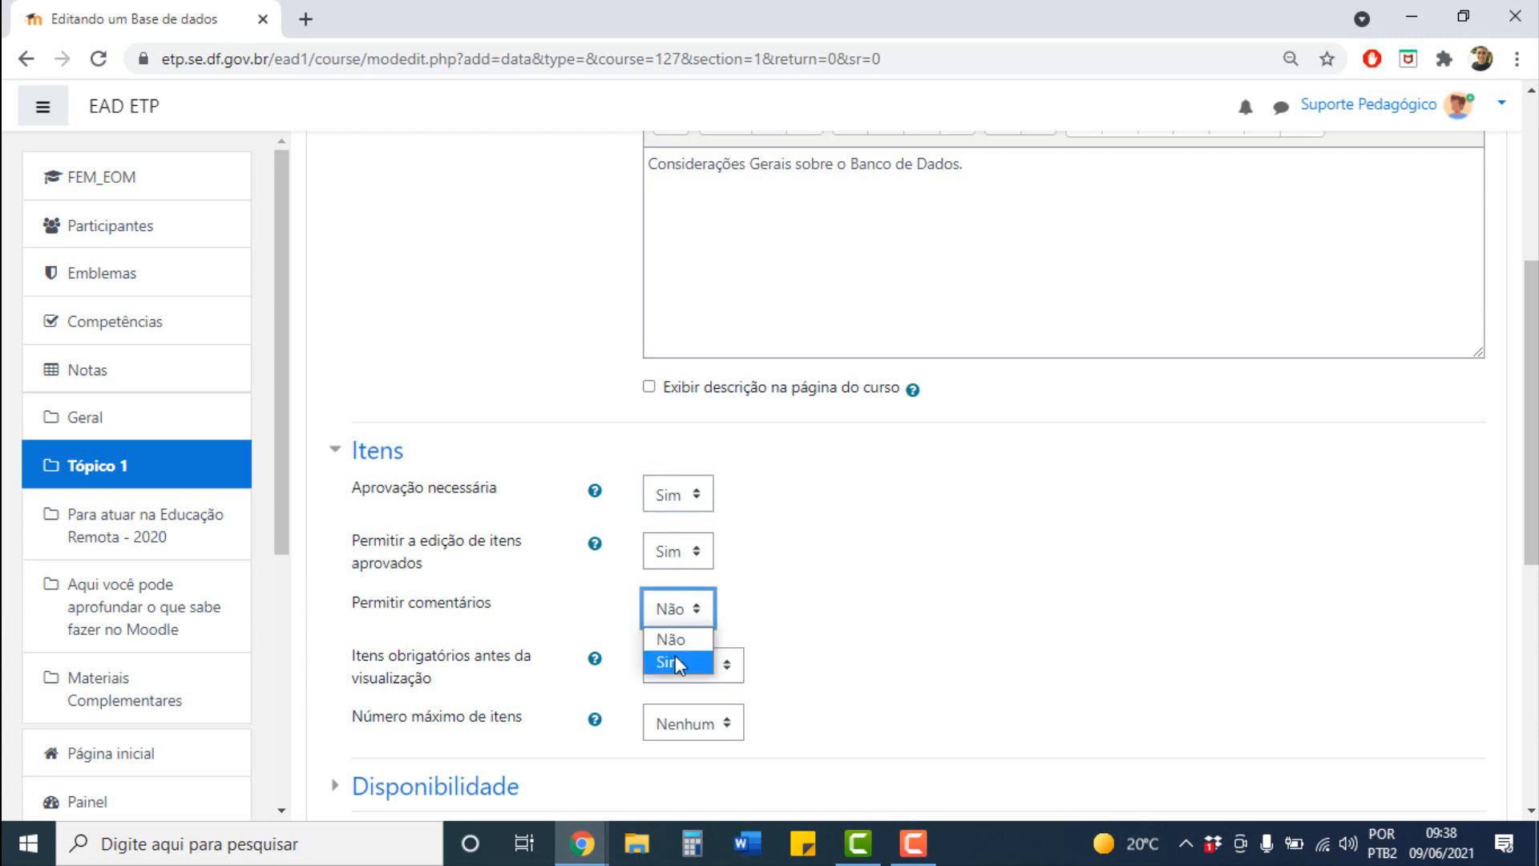
pyautogui.click(675, 655)
# In the Disponibilidade settings, enable the Disponível a partir de, Disponível até and Somente leitura a partir de dates.
pyautogui.scroll(-5, 1443, 550)
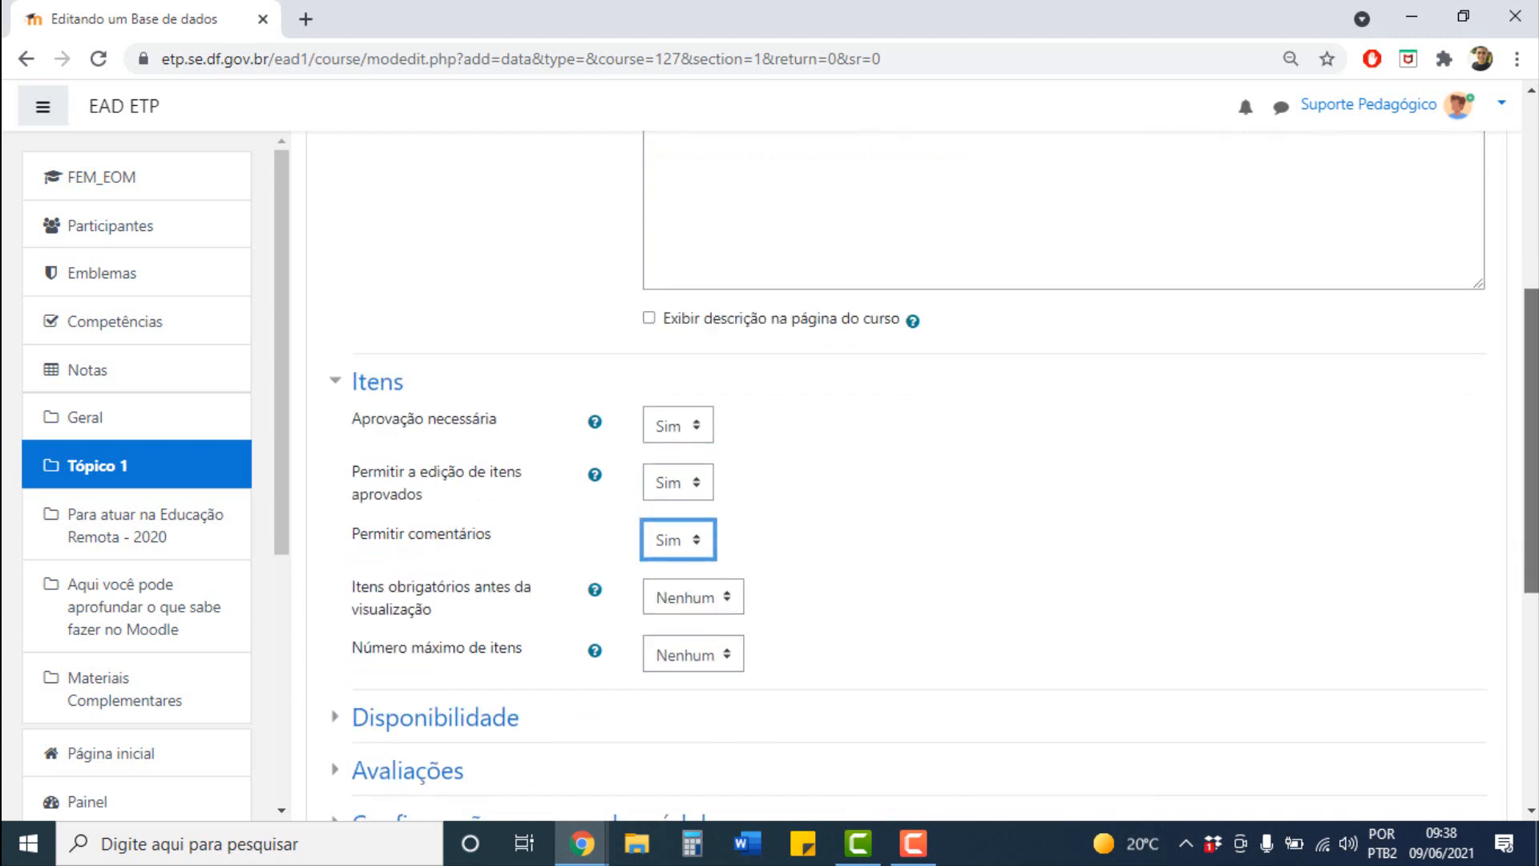
pyautogui.click(423, 389)
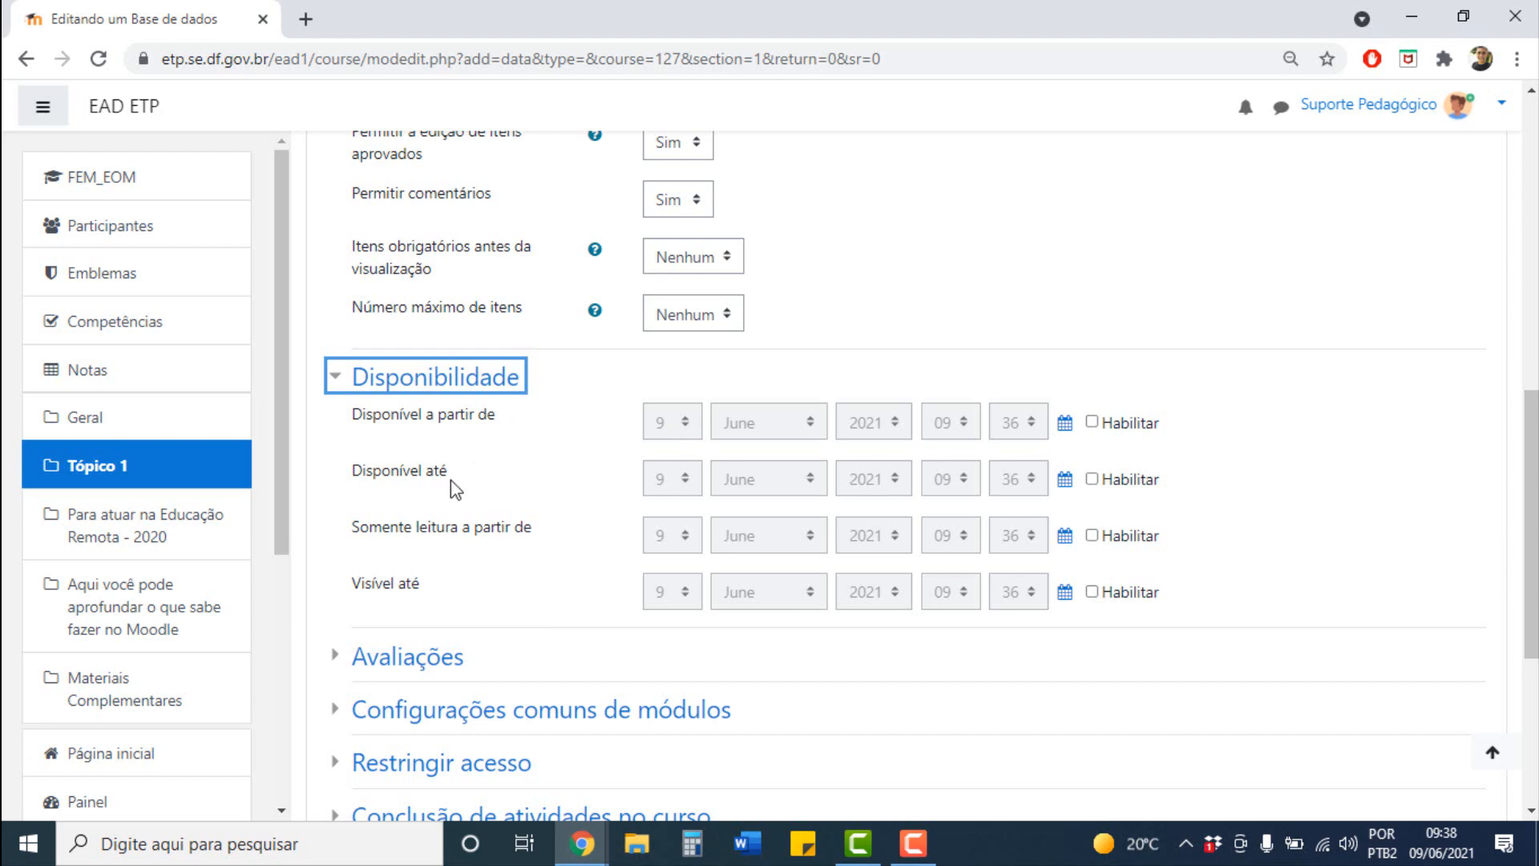
pyautogui.click(1134, 425)
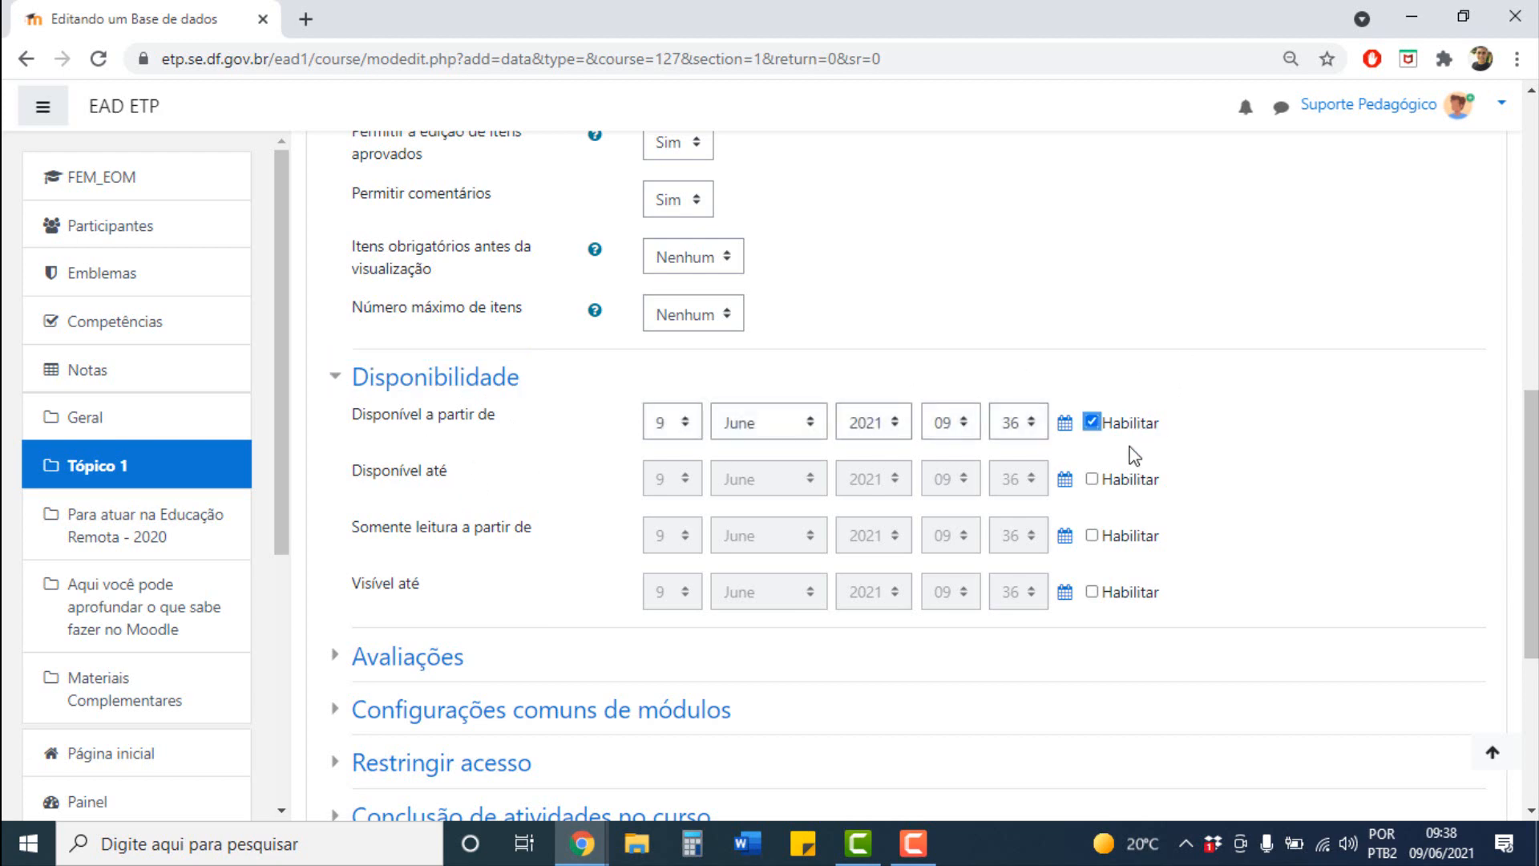
pyautogui.click(1123, 479)
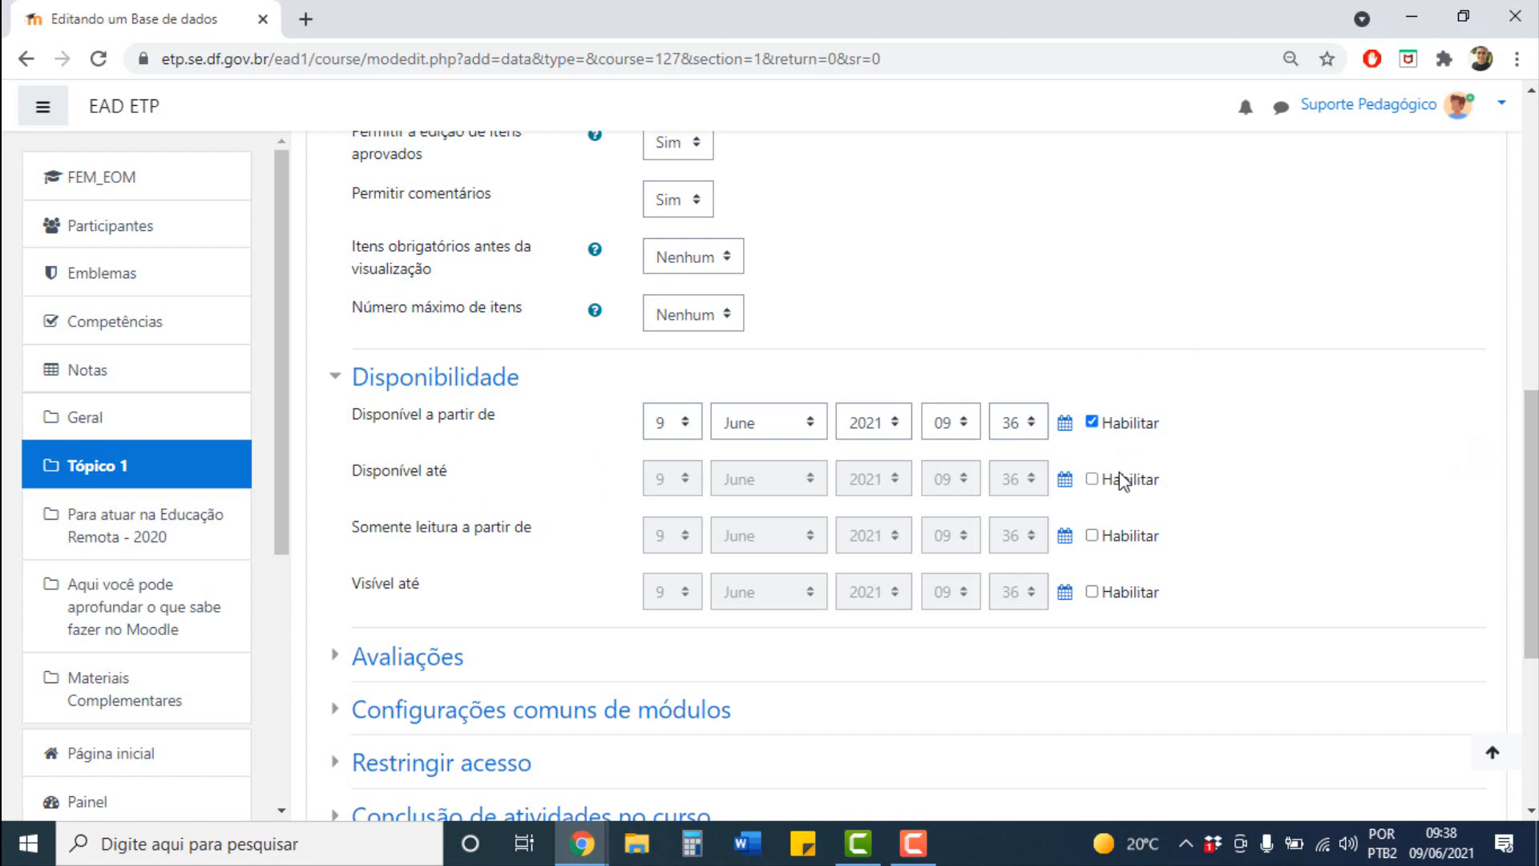
pyautogui.click(1121, 537)
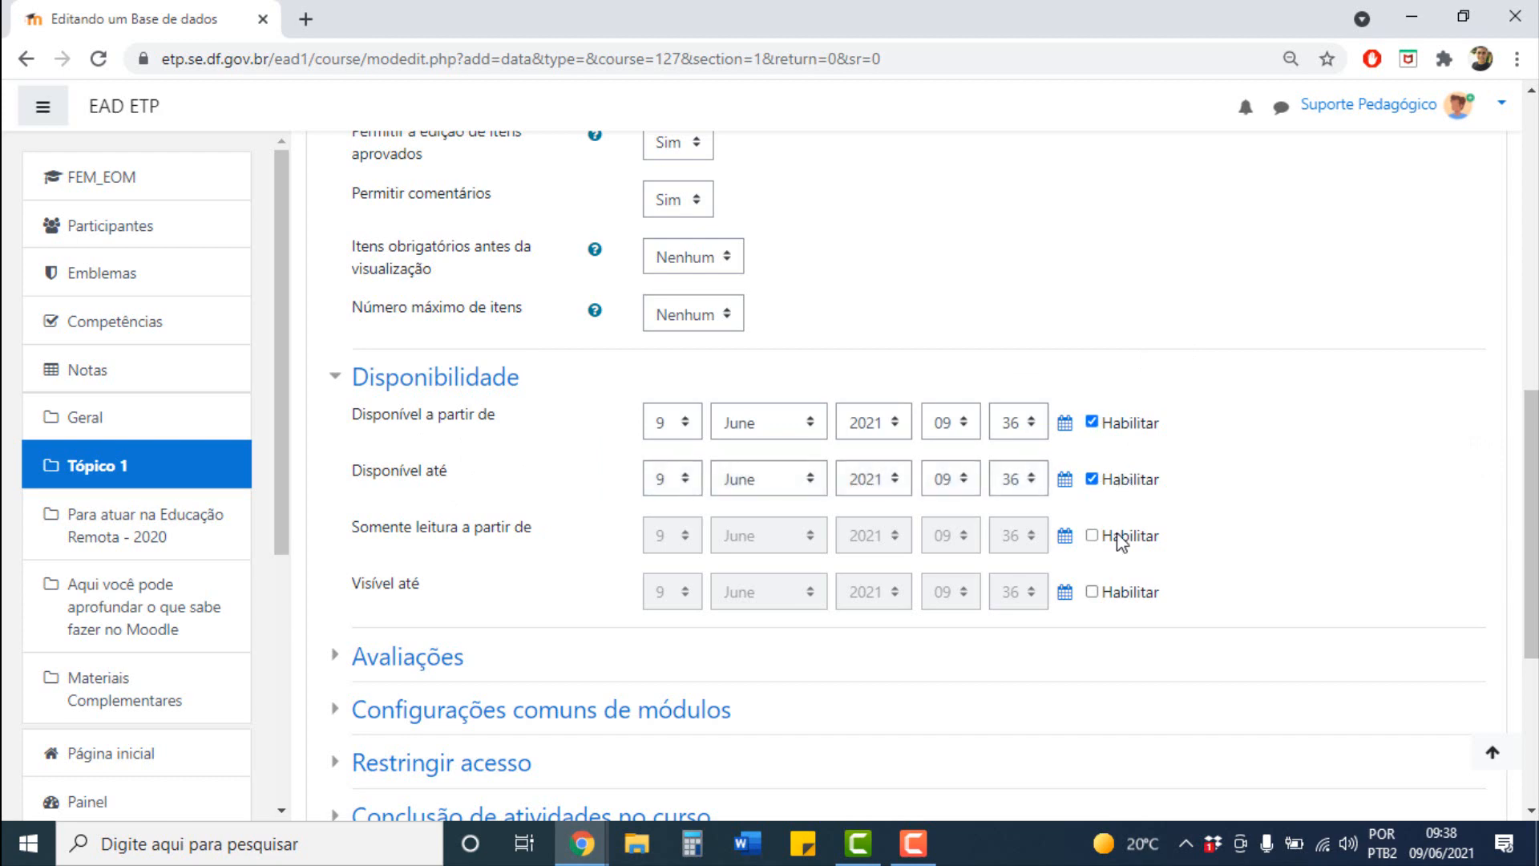
pyautogui.click(494, 505)
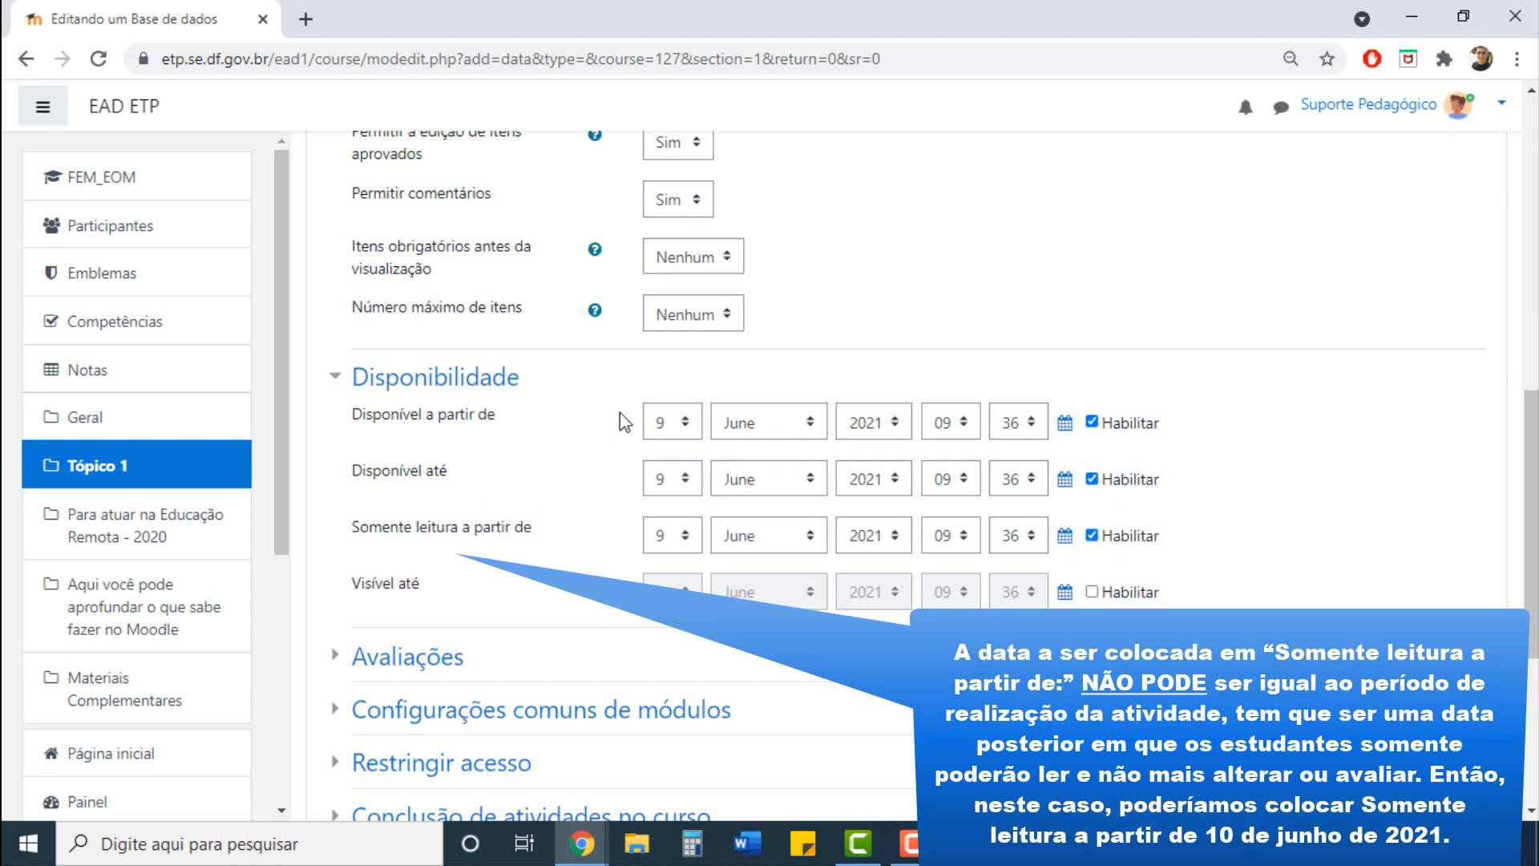
# Set Disponível a partir de to 1 June 2021 at 00:01.
pyautogui.click(678, 435)
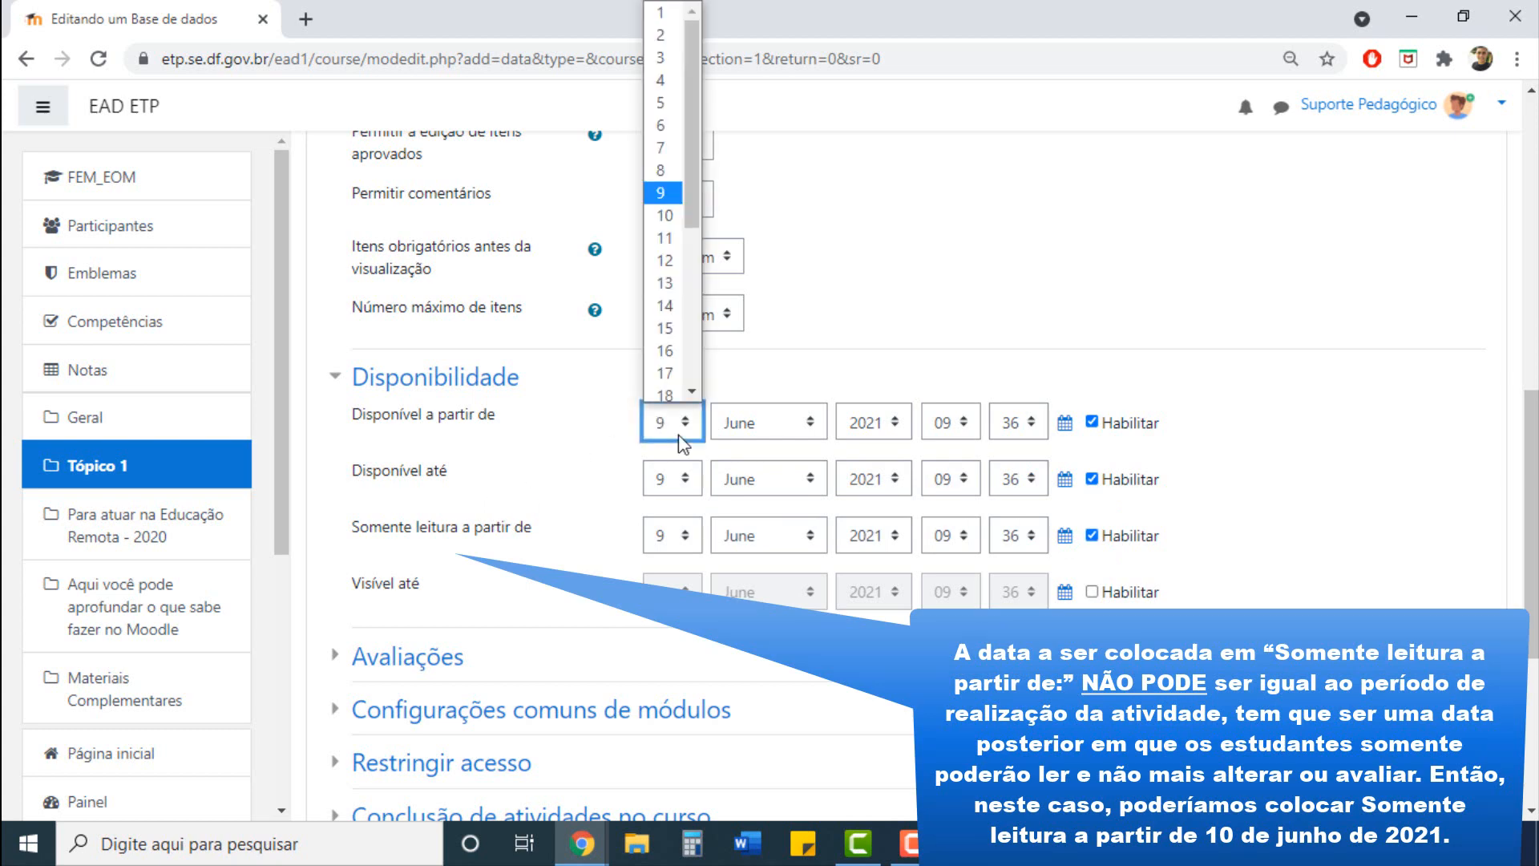
pyautogui.click(659, 16)
pyautogui.click(950, 429)
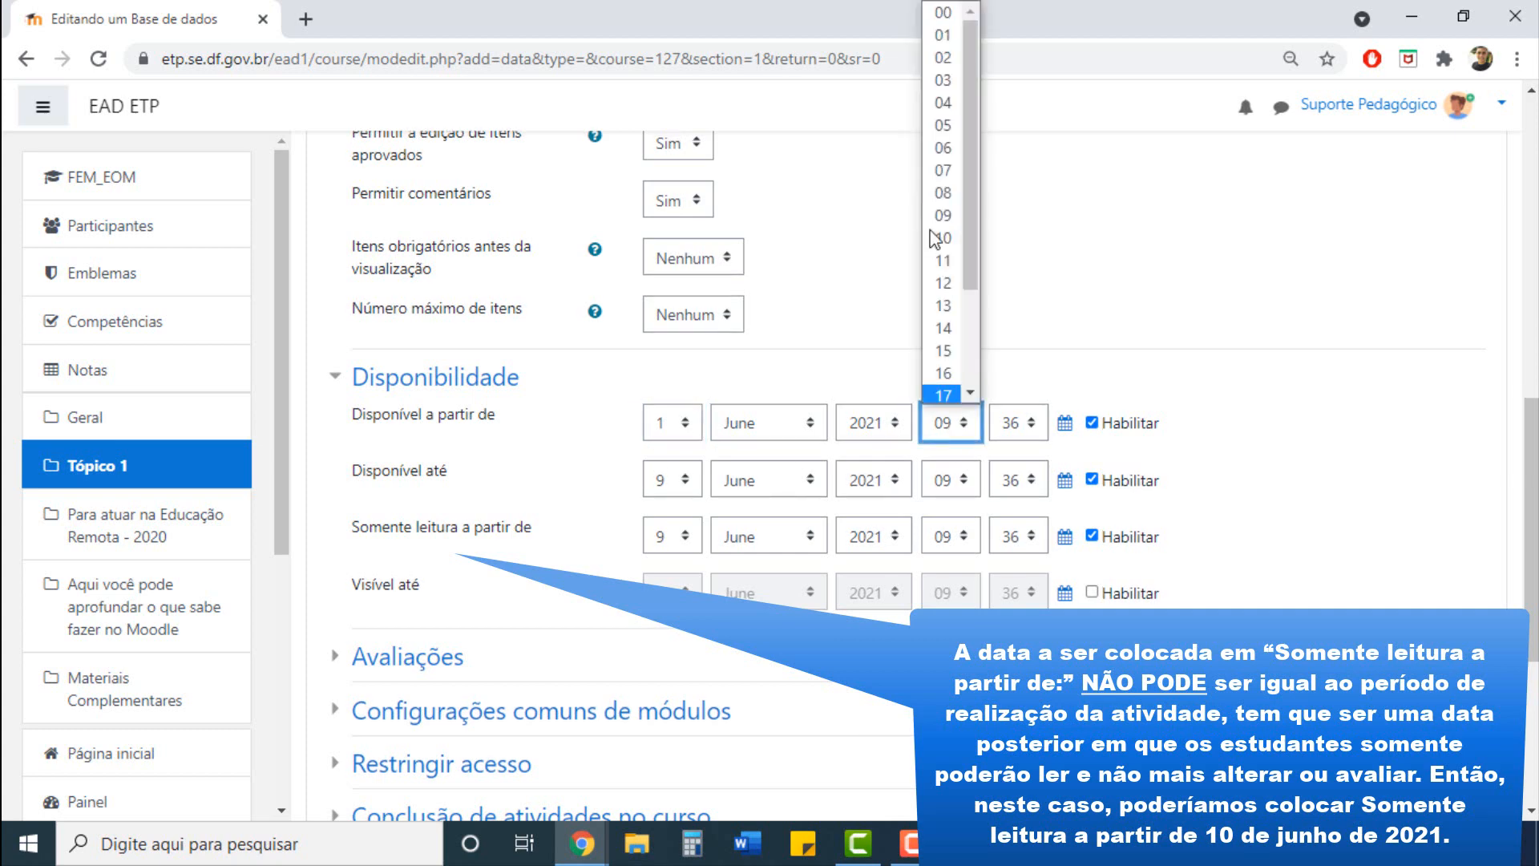
pyautogui.click(948, 14)
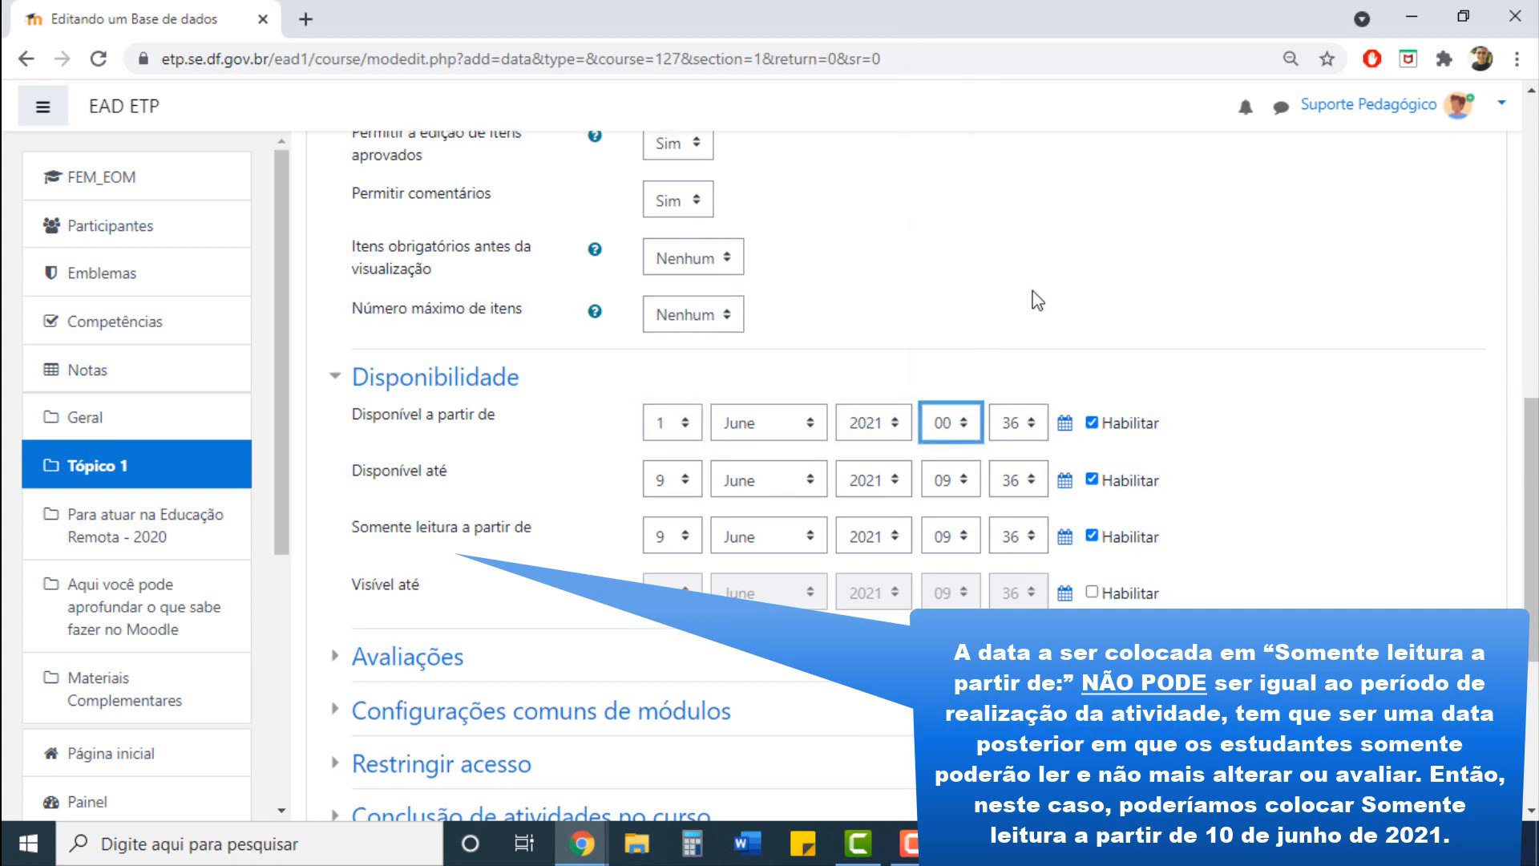
pyautogui.click(1009, 433)
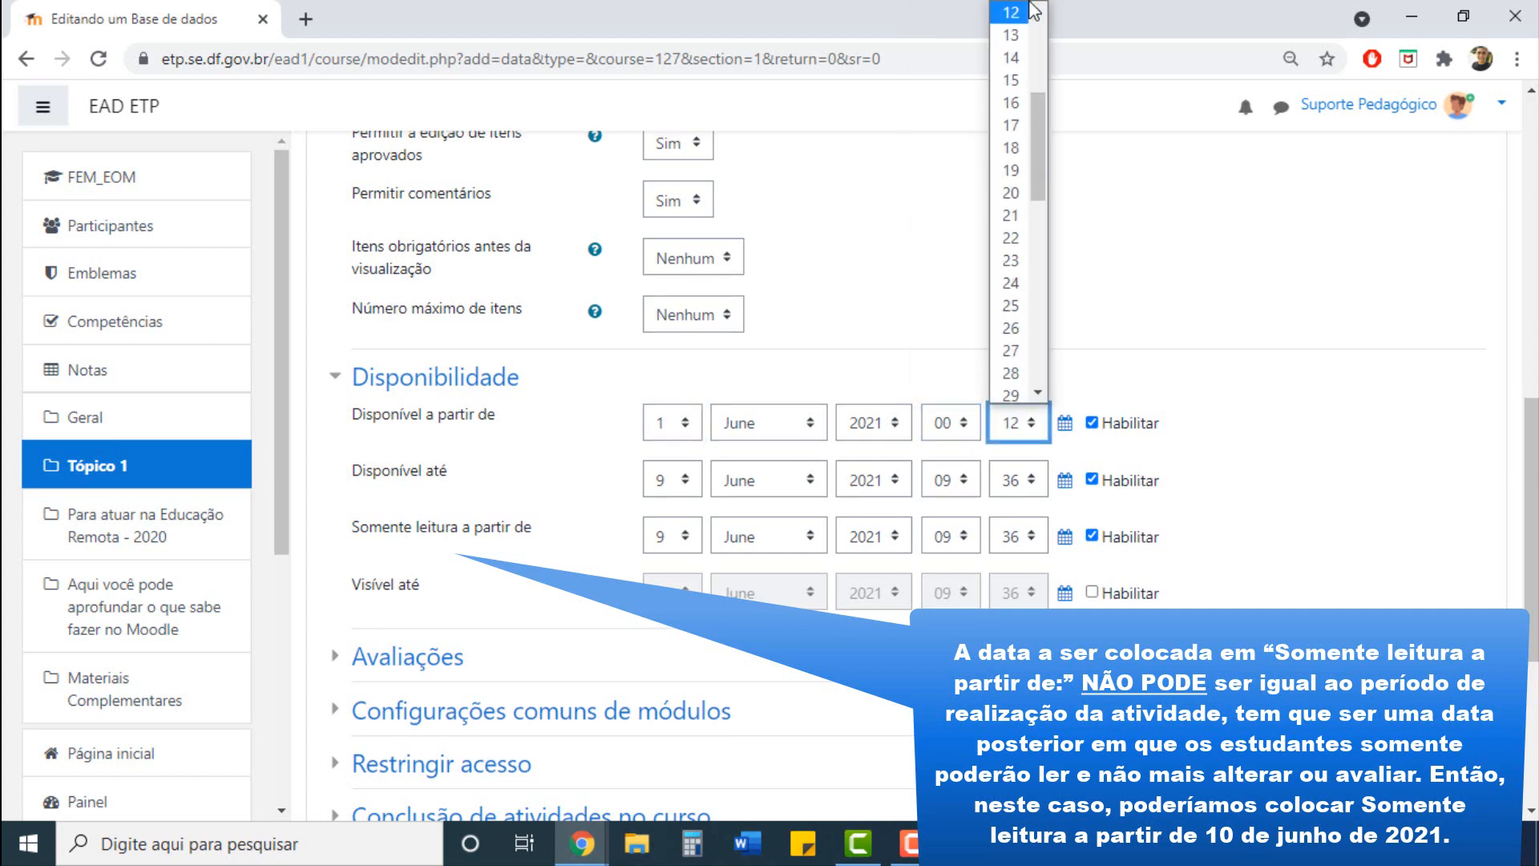
pyautogui.scroll(4, 1034, 9)
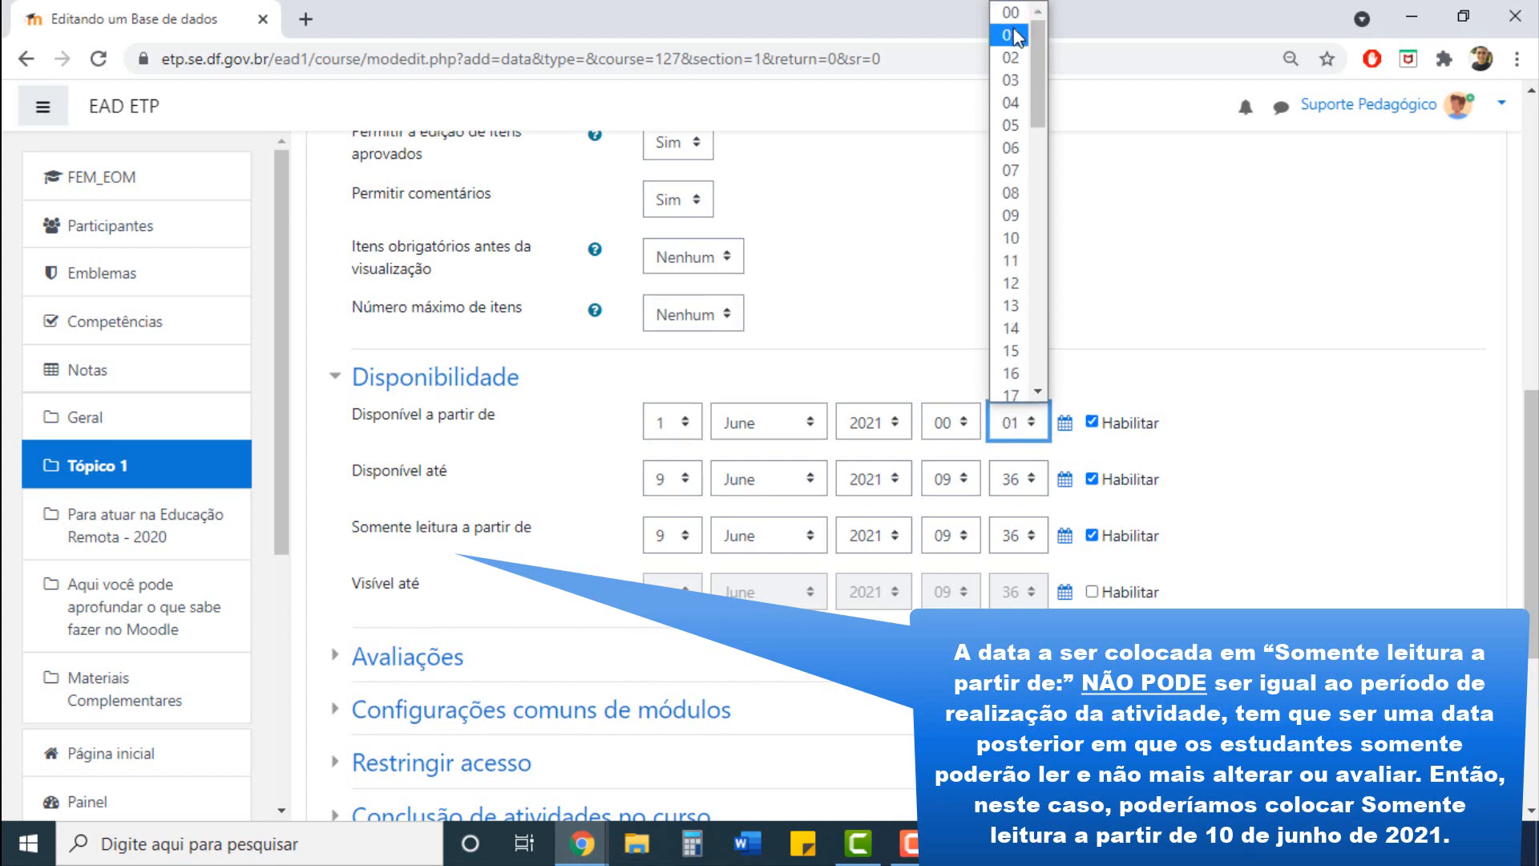
pyautogui.click(1013, 36)
# Set Somente leitura a partir de to 1 June 2021 at 00:01.
pyautogui.click(687, 549)
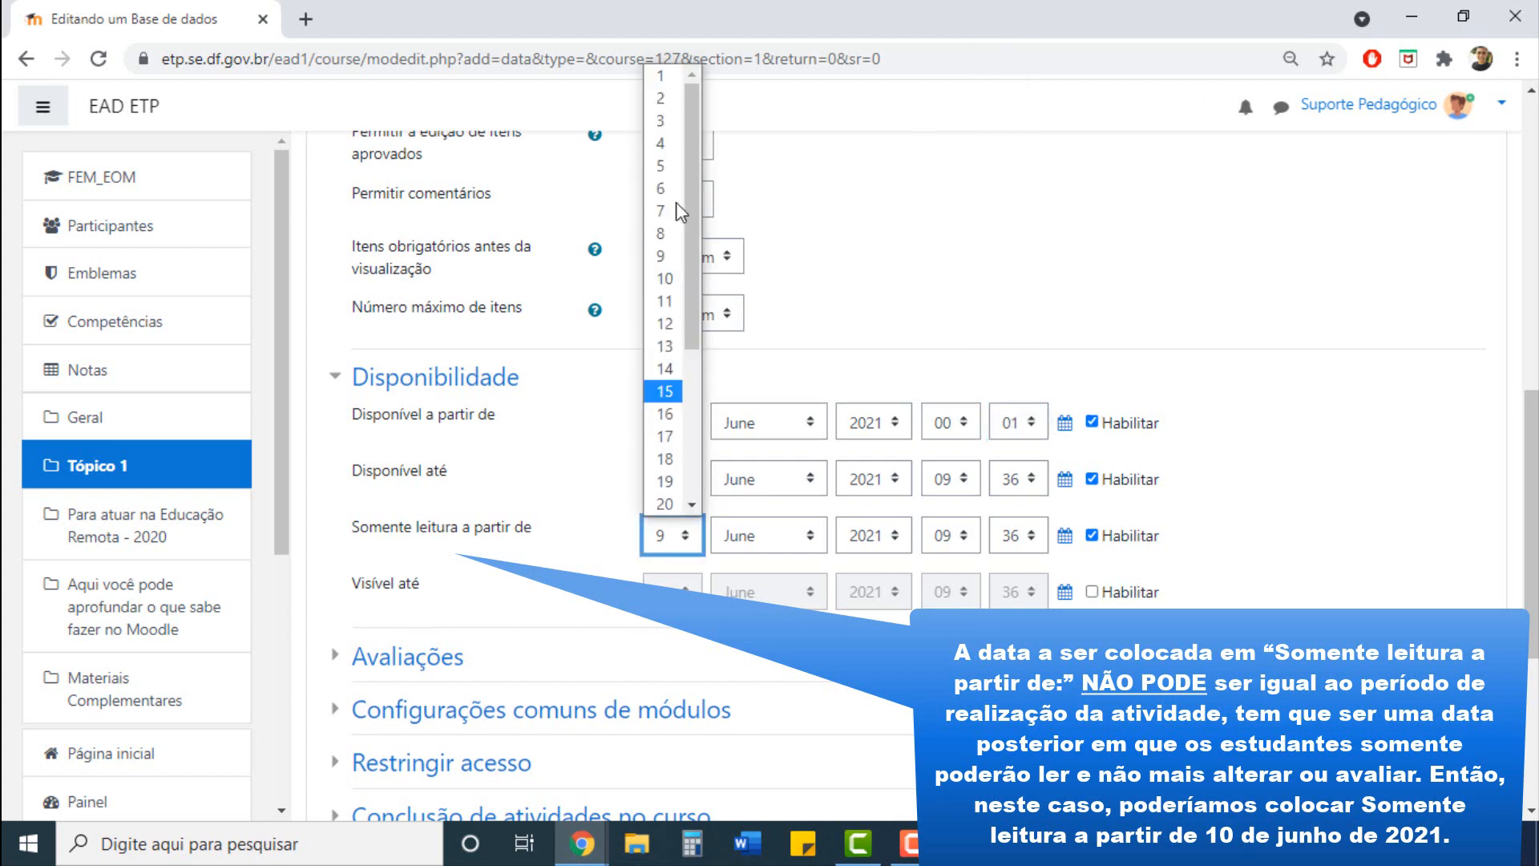
pyautogui.click(677, 82)
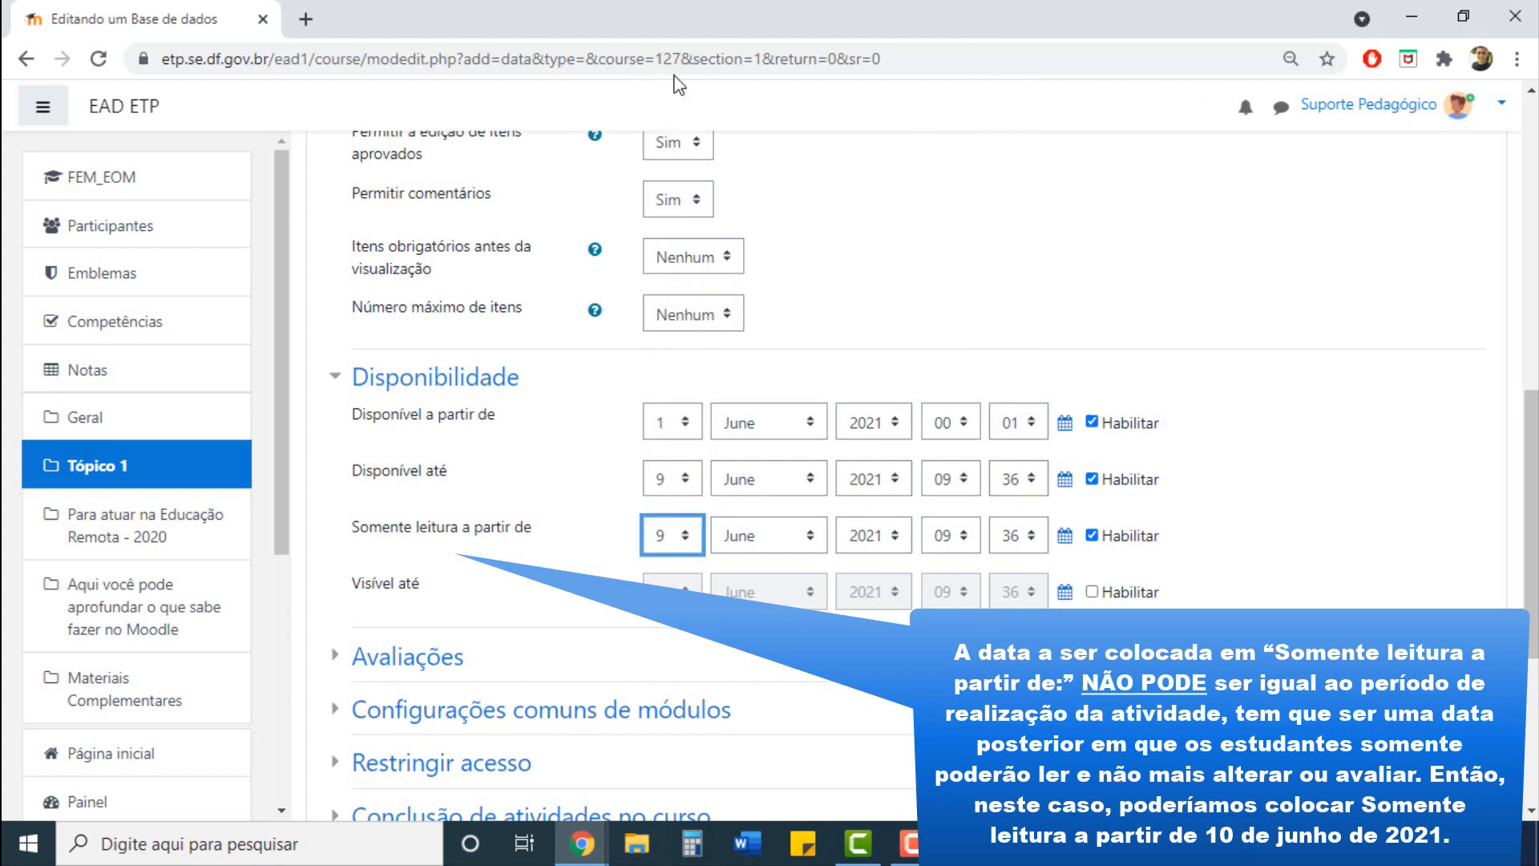
pyautogui.click(942, 533)
pyautogui.click(938, 72)
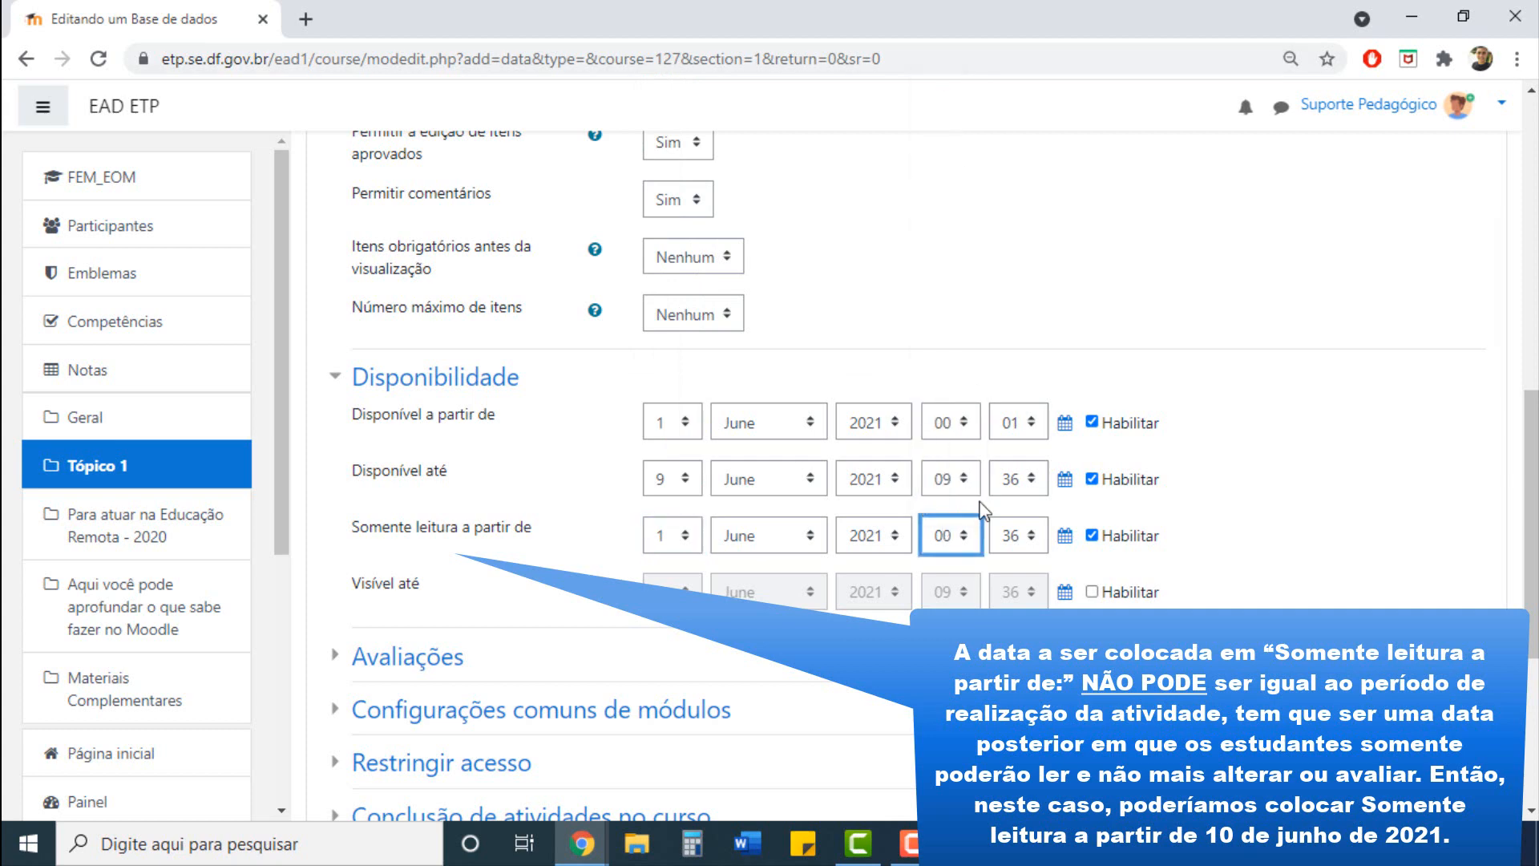
pyautogui.click(1017, 535)
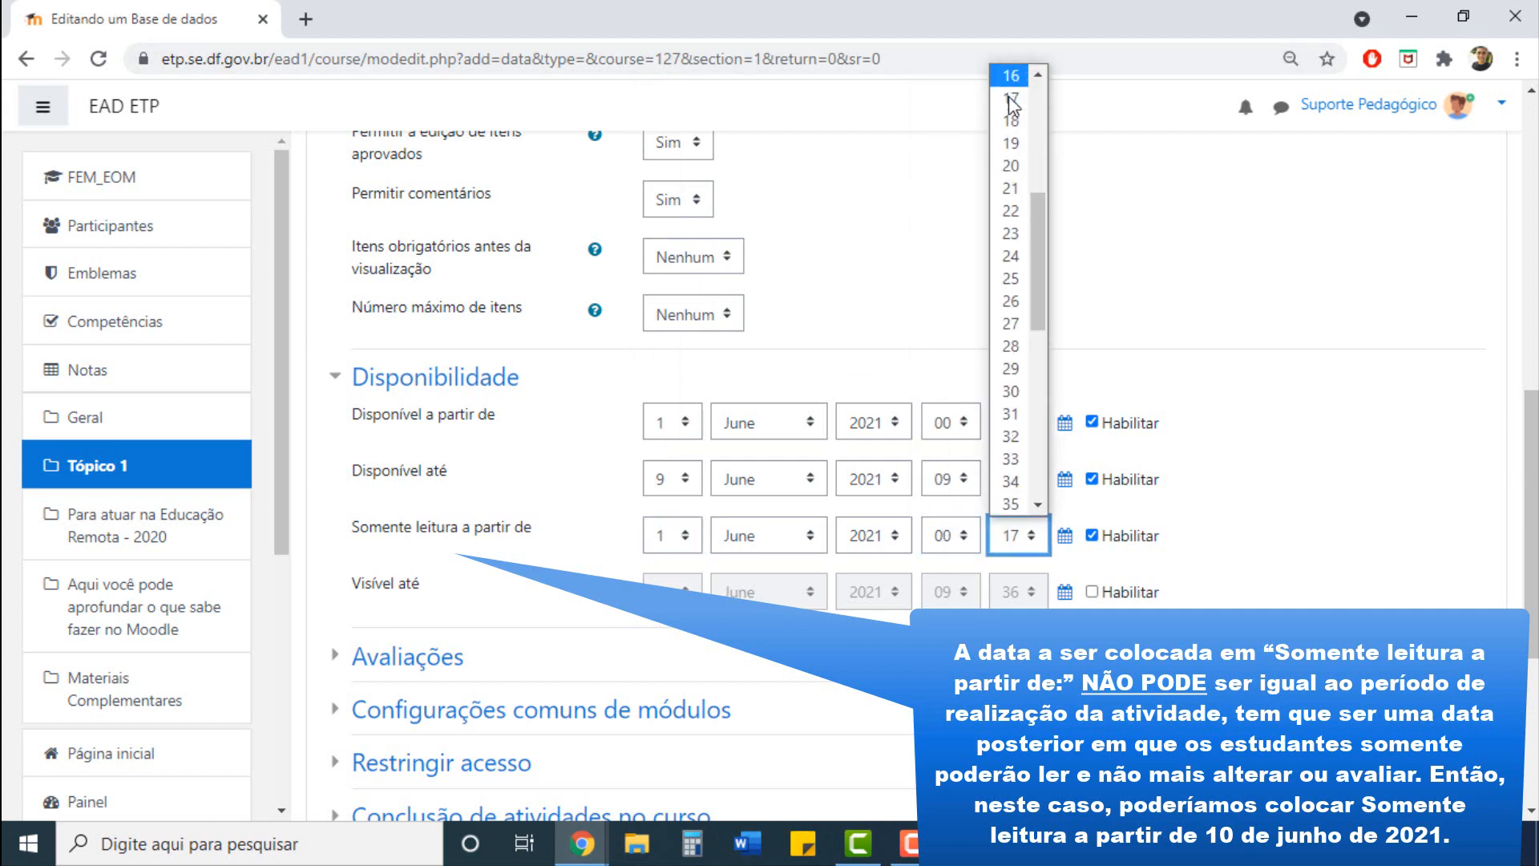
pyautogui.scroll(6, 1012, 108)
pyautogui.click(1008, 103)
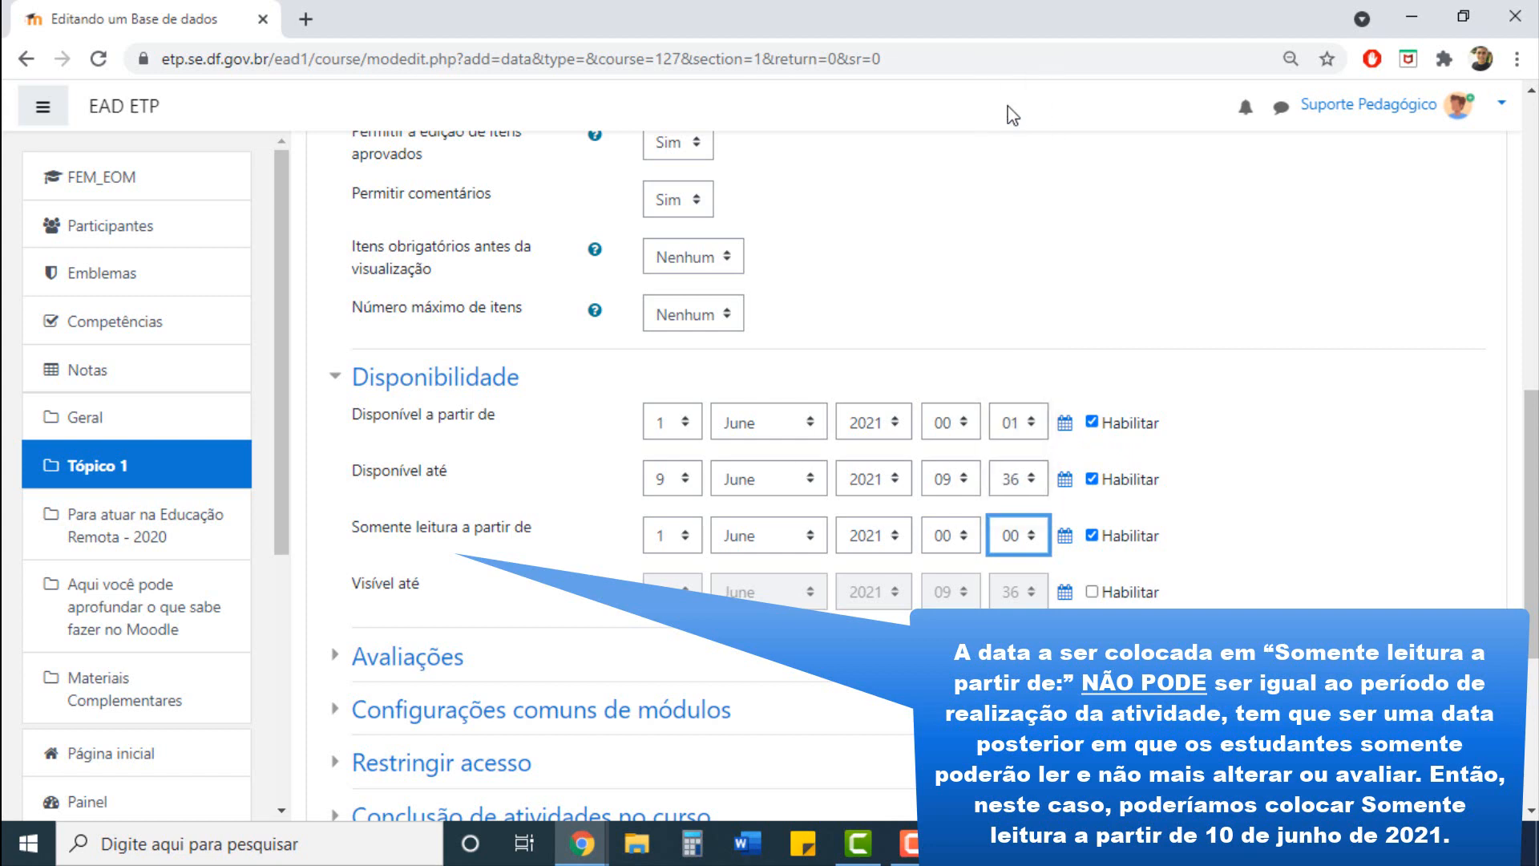
# Set the Disponível até time to 23:59, keeping the date 9 June 2021.
pyautogui.click(691, 489)
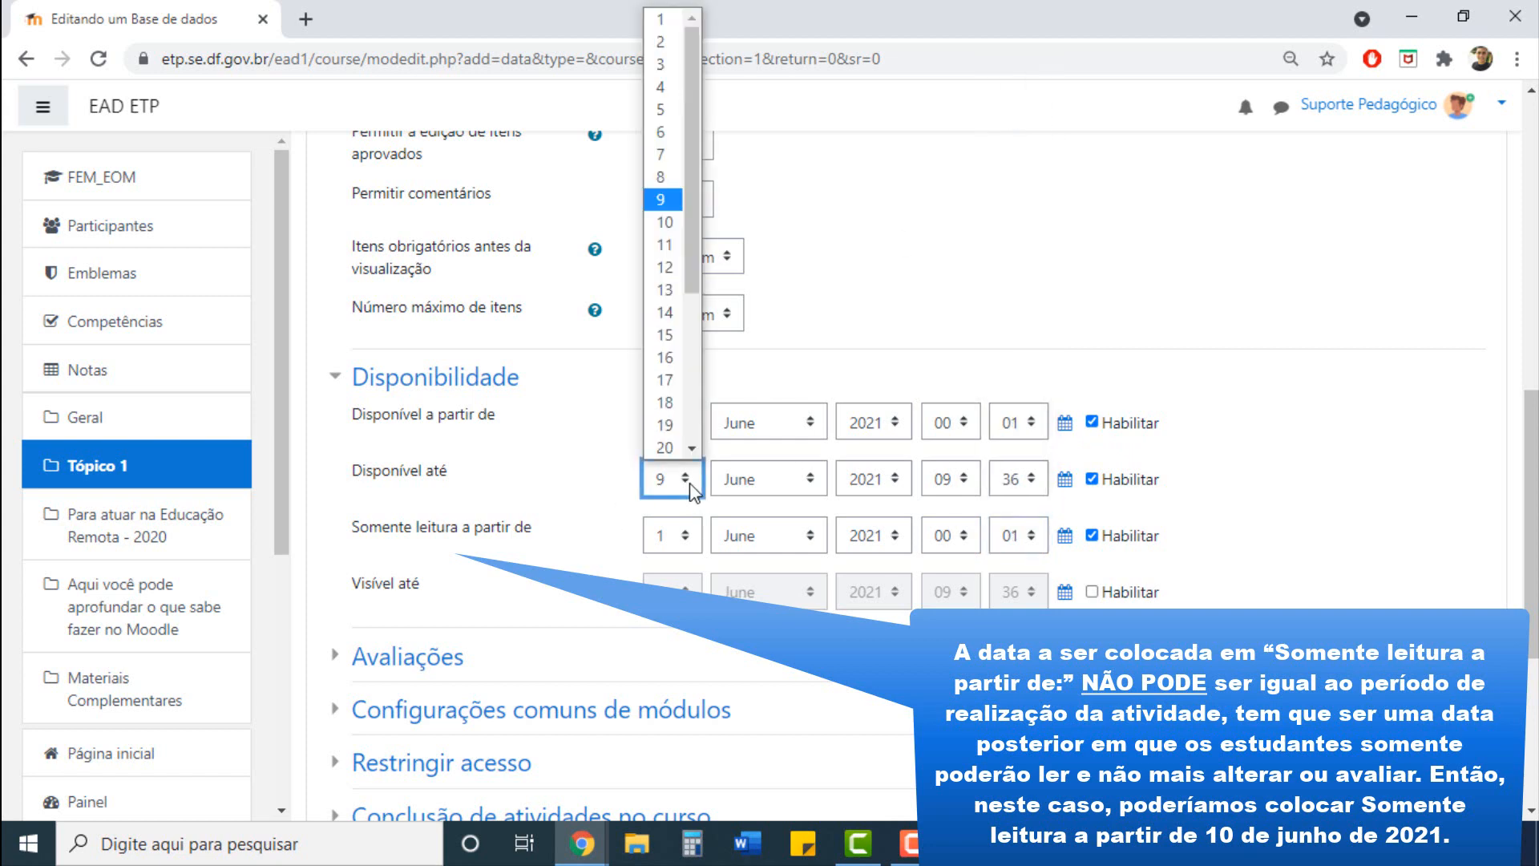
pyautogui.click(689, 483)
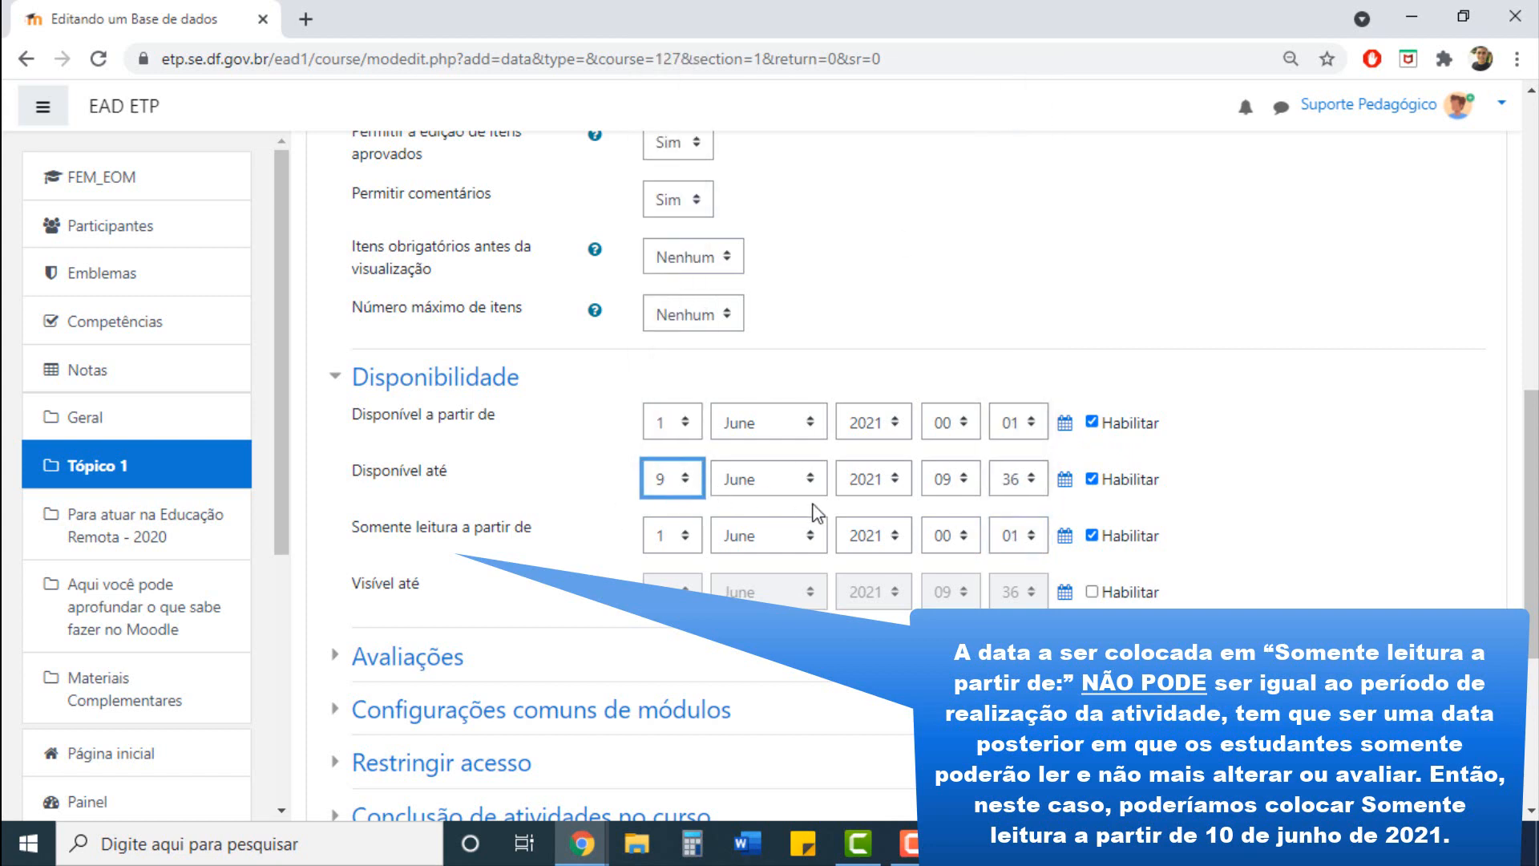
pyautogui.click(960, 483)
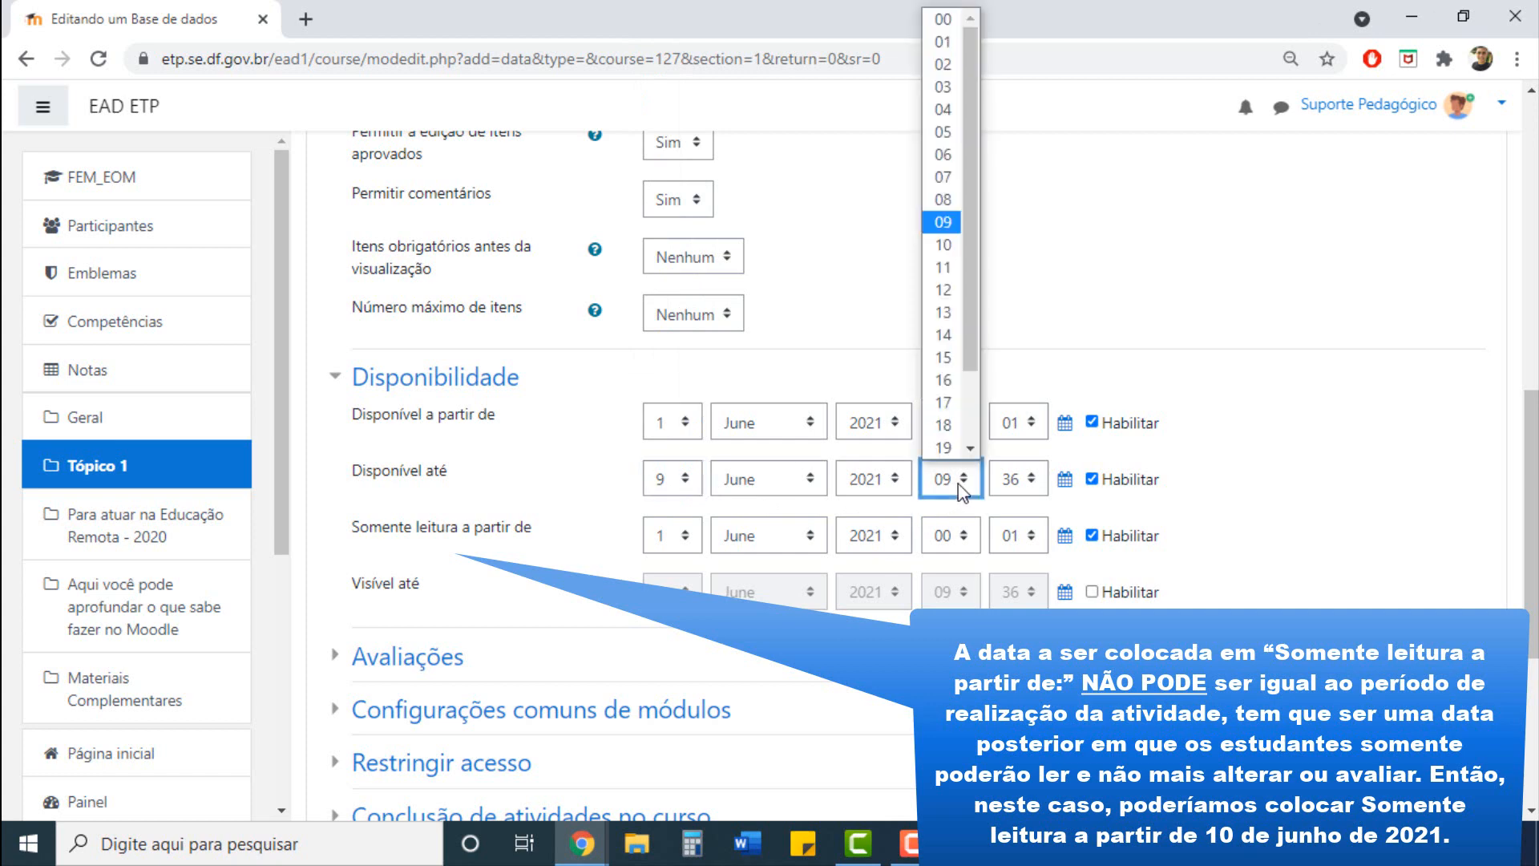
pyautogui.write('23')
pyautogui.press('Return')
pyautogui.click(1032, 485)
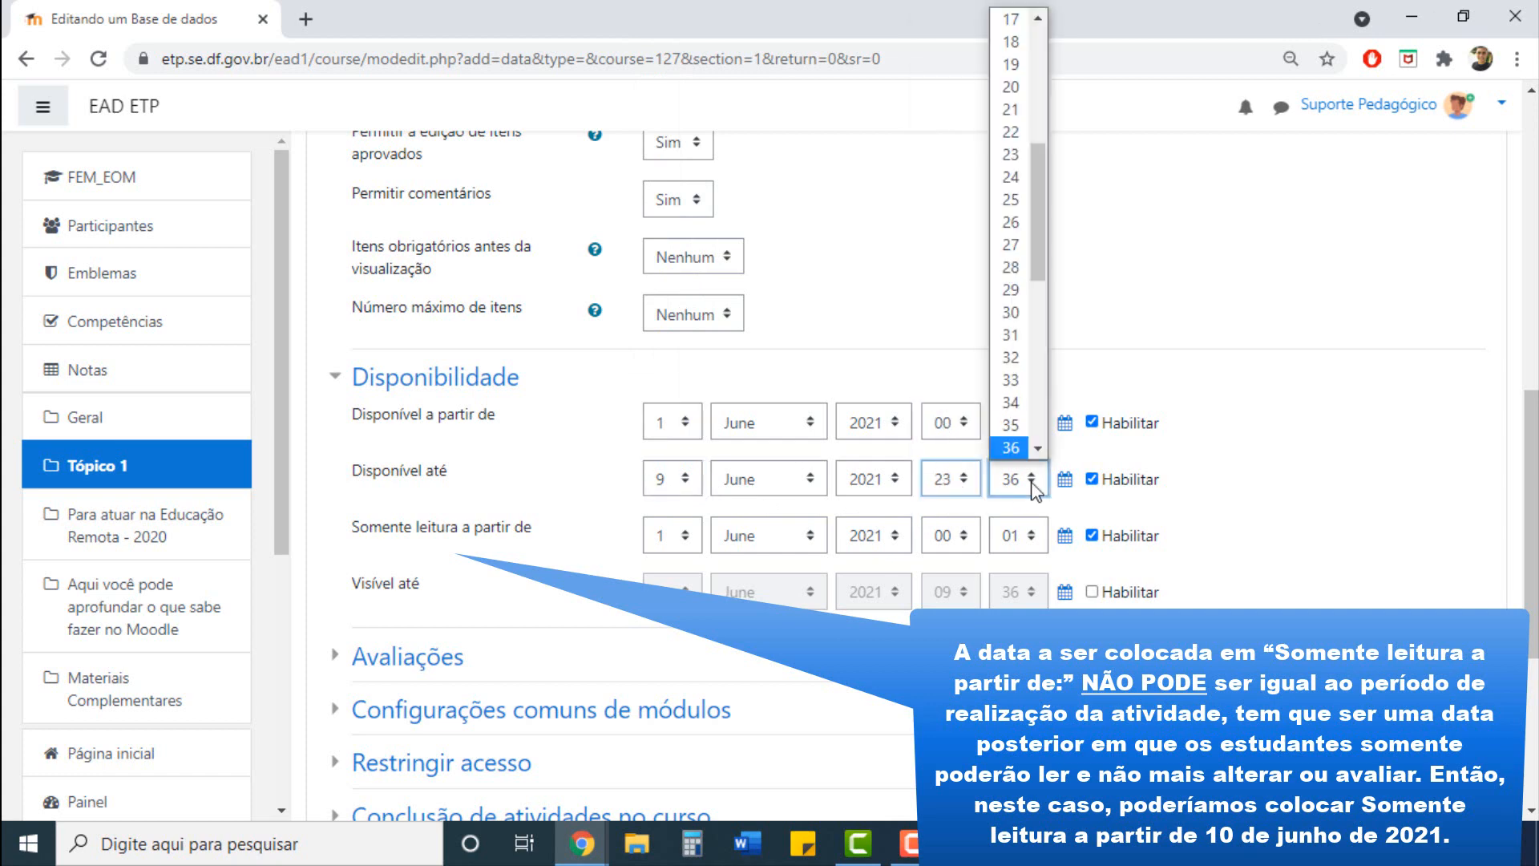
pyautogui.write('59')
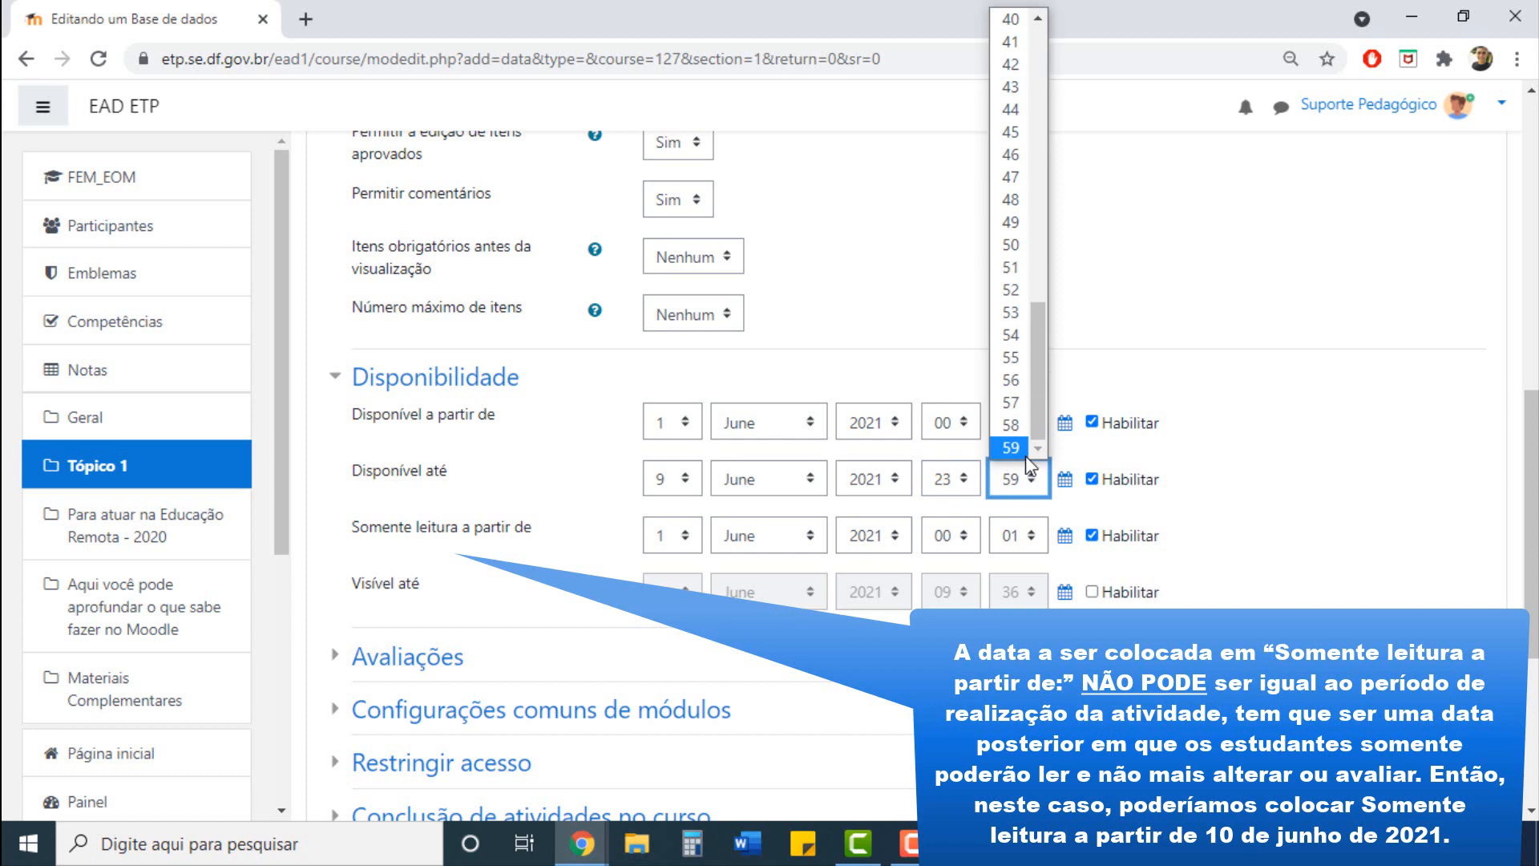
pyautogui.press('Return')
pyautogui.click(1296, 439)
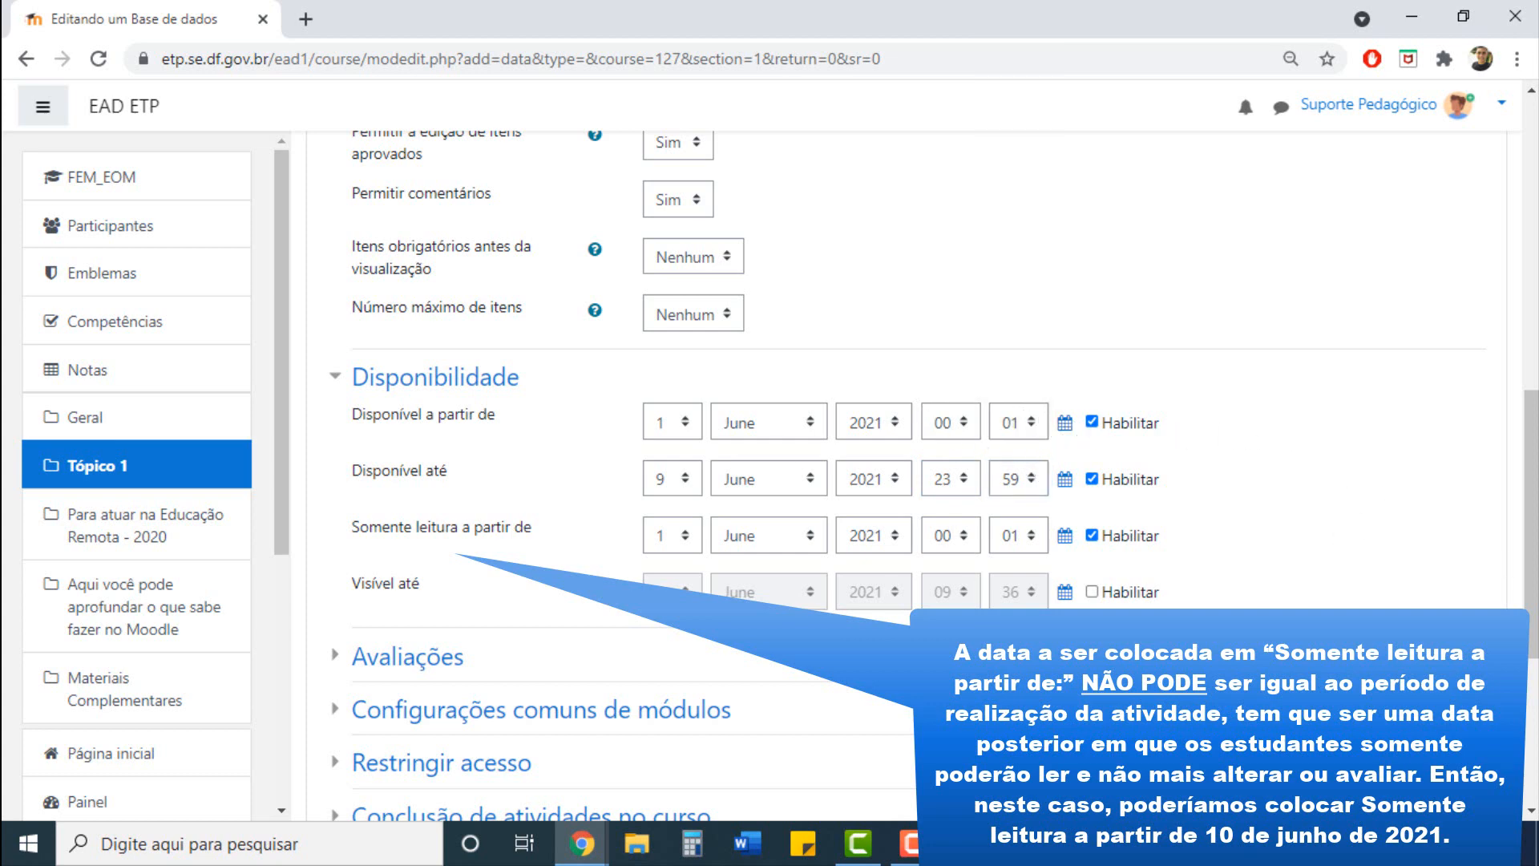
pyautogui.scroll(-1, 1531, 521)
pyautogui.scroll(-1, 1531, 521)
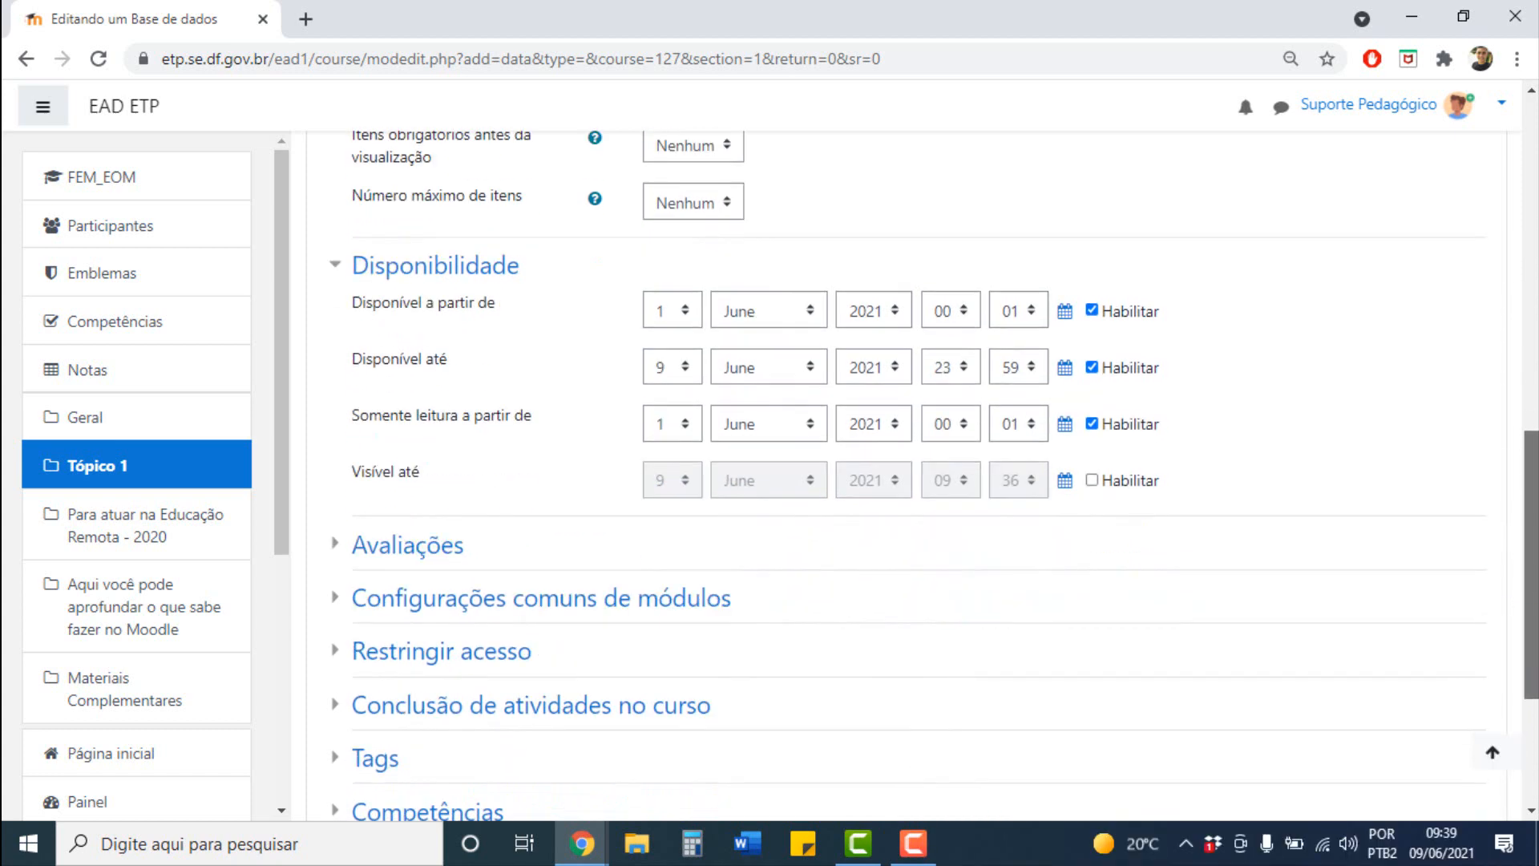
# In the Avaliações settings, set Tipo agregado to Avaliação máxima.
pyautogui.scroll(-1, 1531, 521)
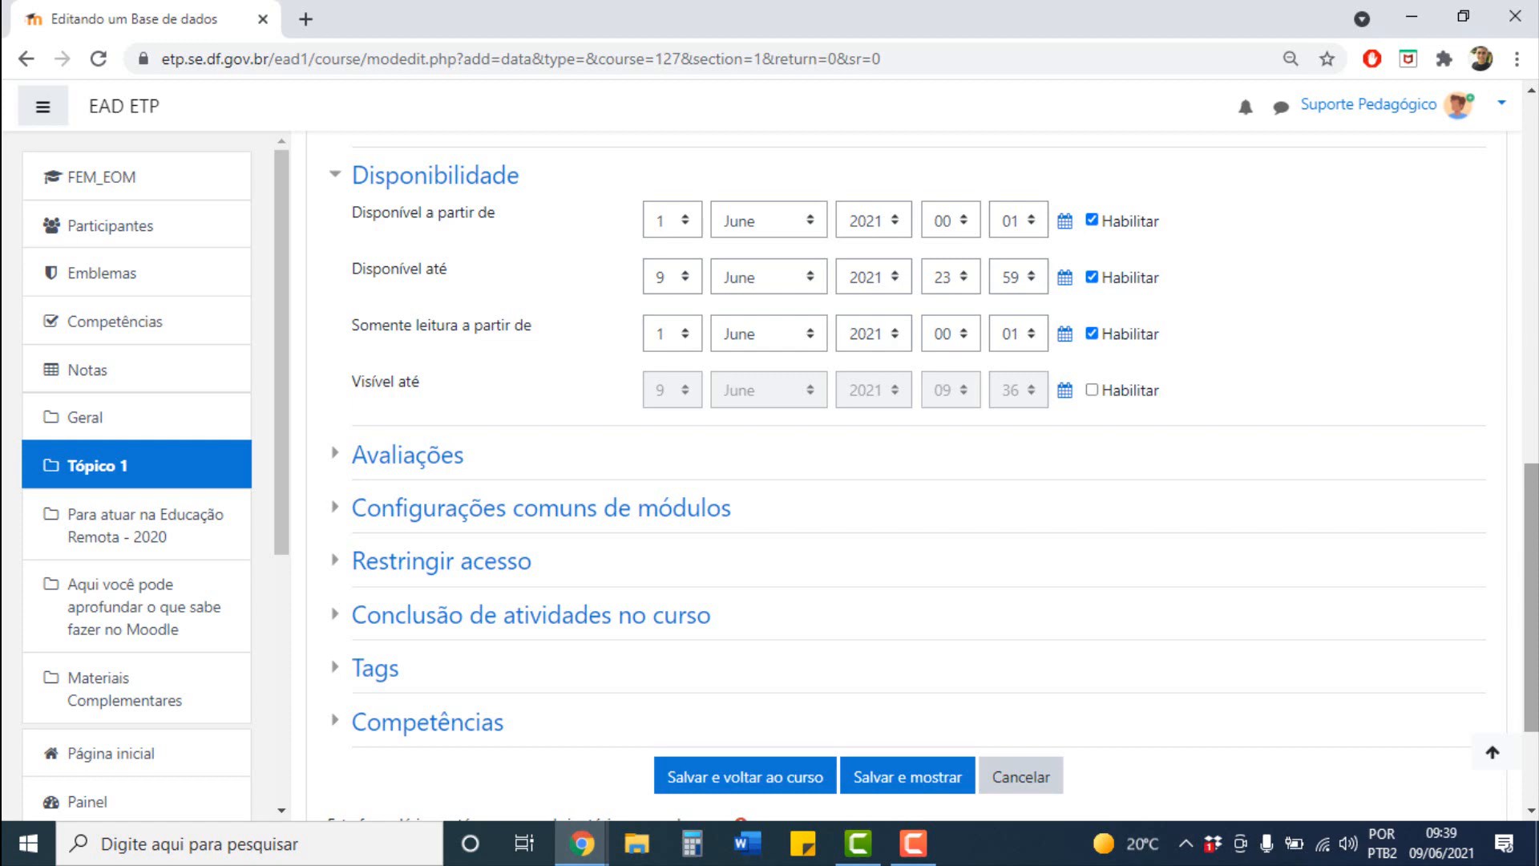
pyautogui.click(433, 473)
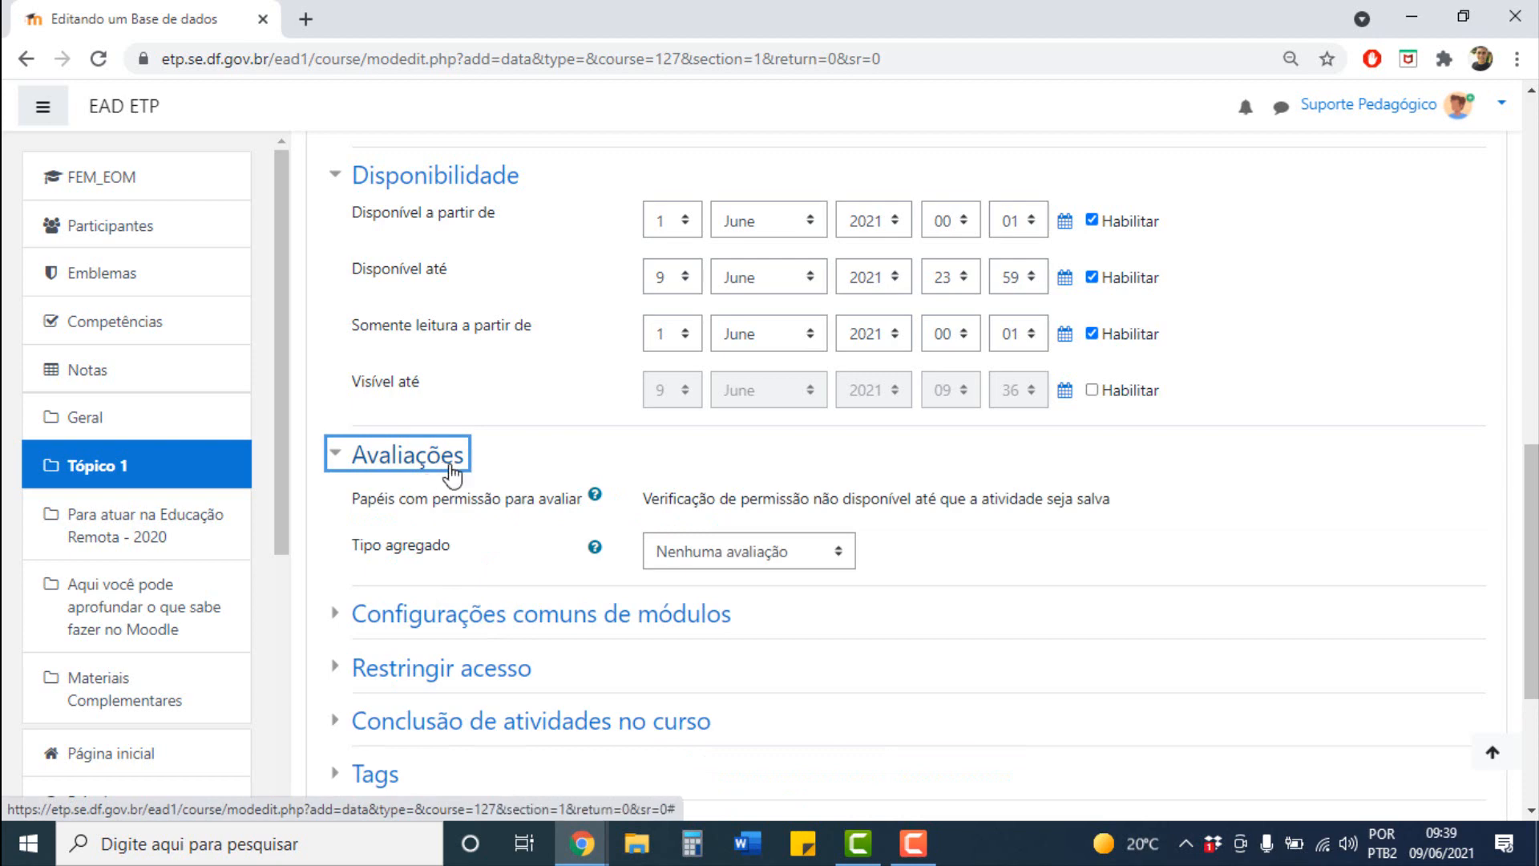
pyautogui.click(743, 550)
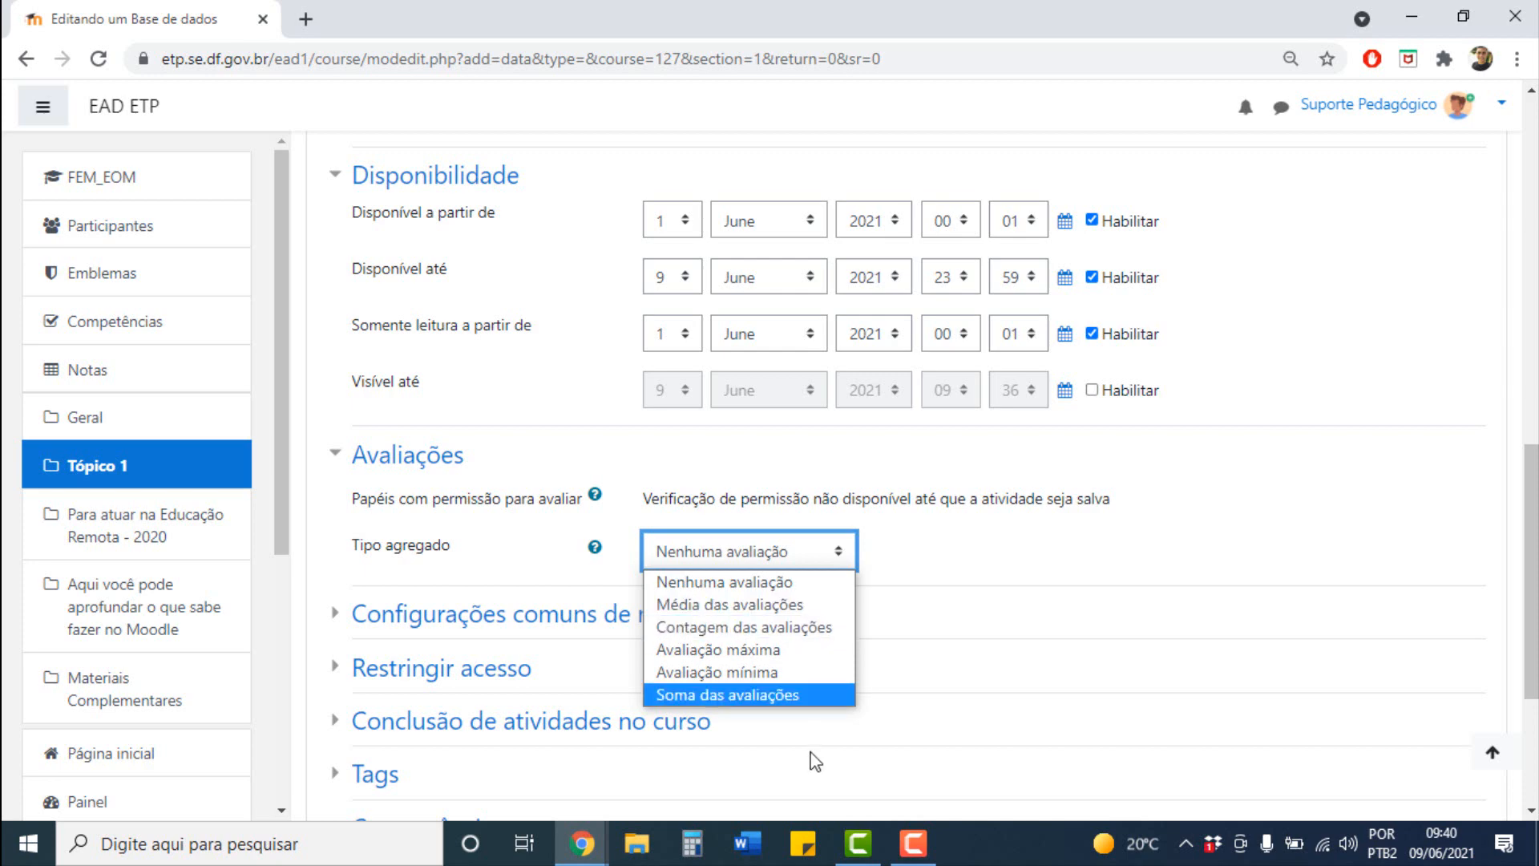
pyautogui.click(766, 651)
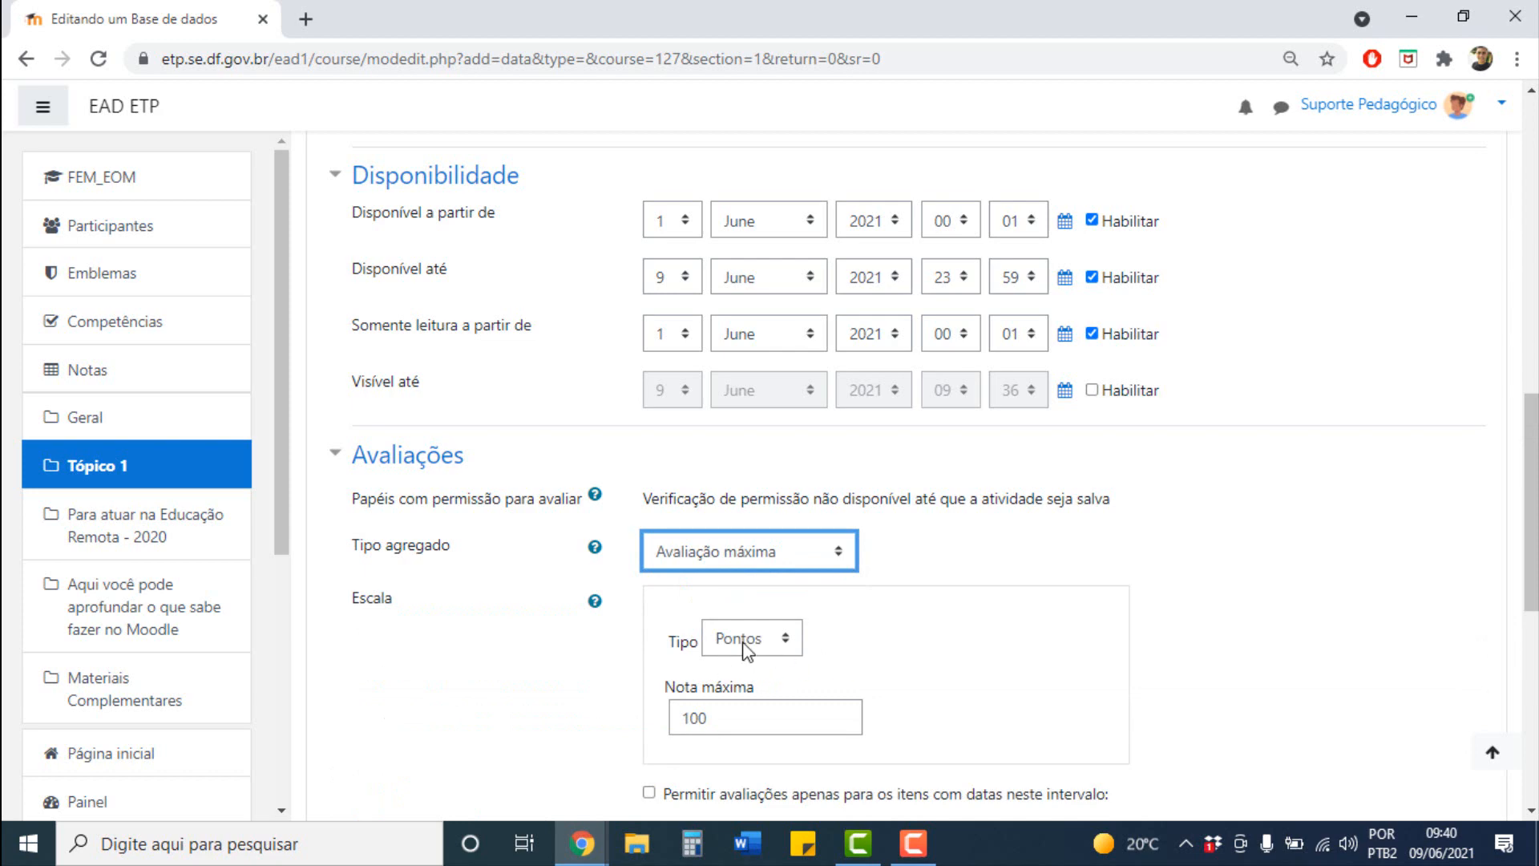
# Set the Nota máxima of the Pontos scale to 5.
pyautogui.scroll(-3, 1277, 478)
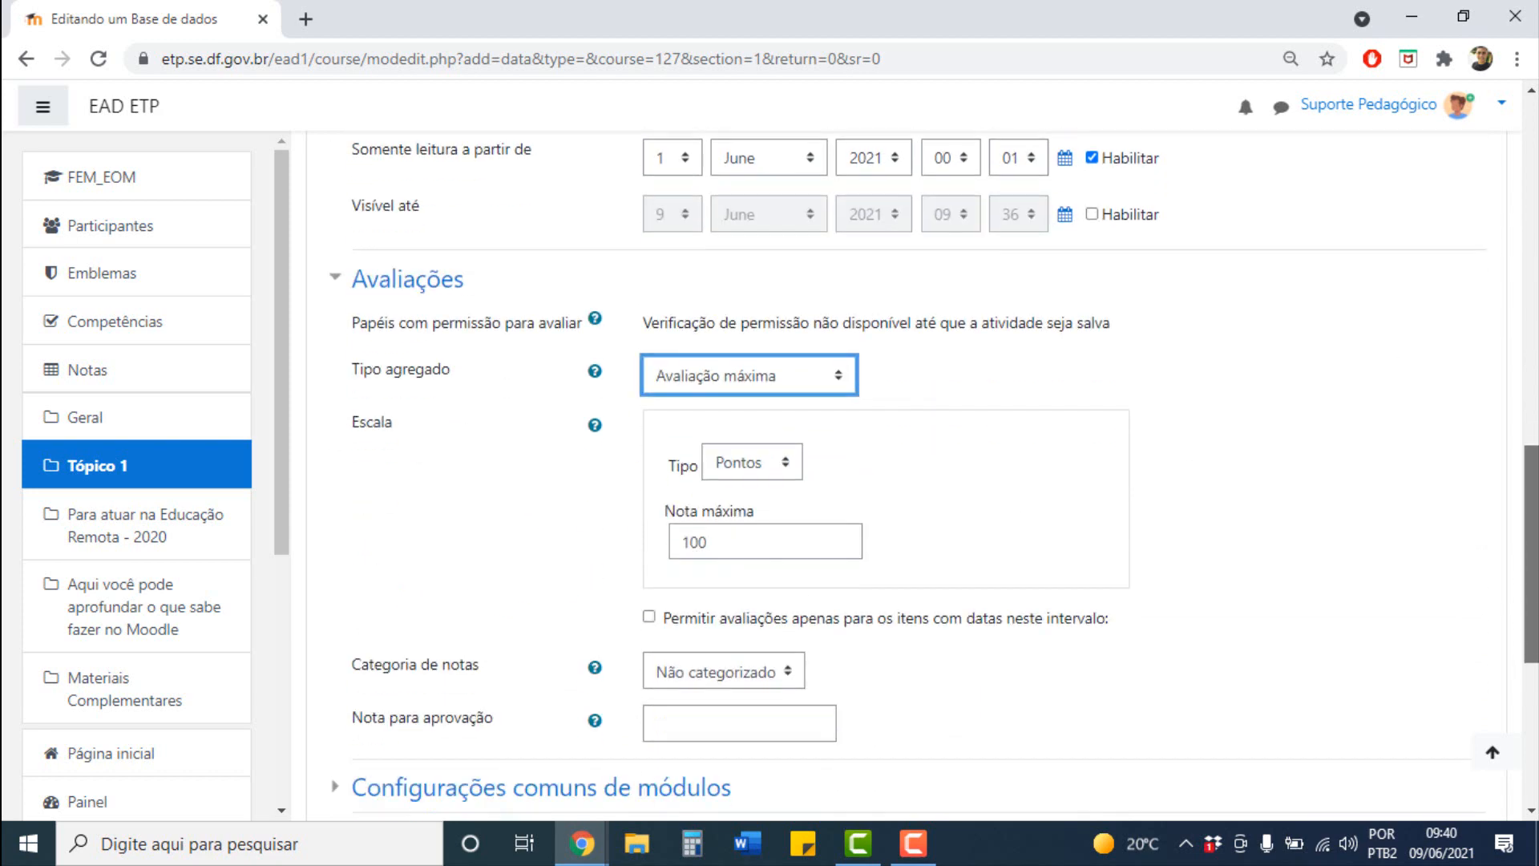
pyautogui.doubleClick(767, 497)
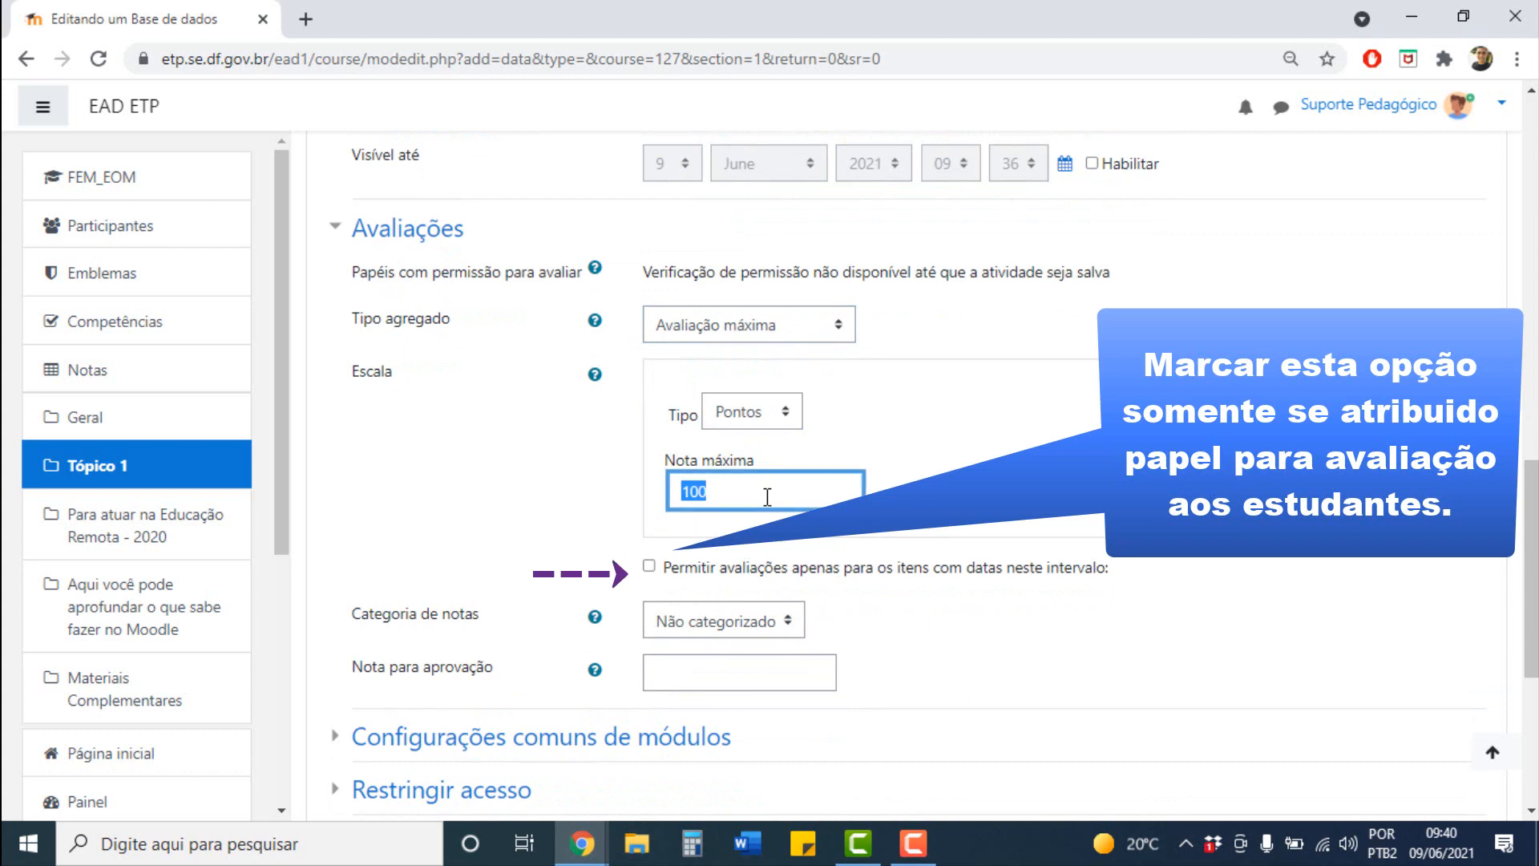
pyautogui.write('5')
pyautogui.click(851, 621)
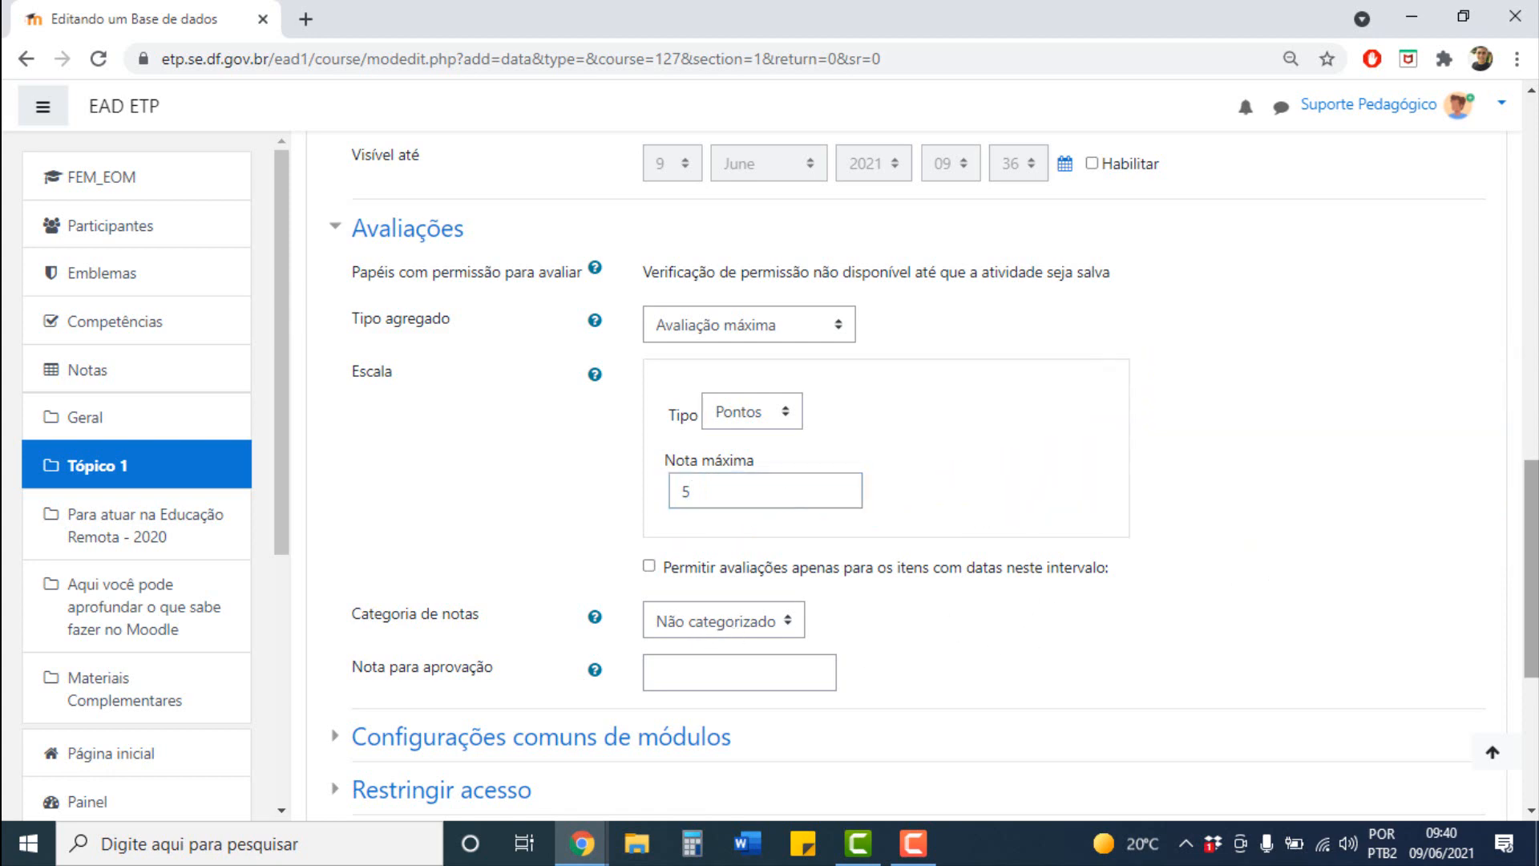
# In Configurações comuns de módulos, choose Mostrar na página do curso for Disponibilidade.
pyautogui.scroll(-4, 621, 423)
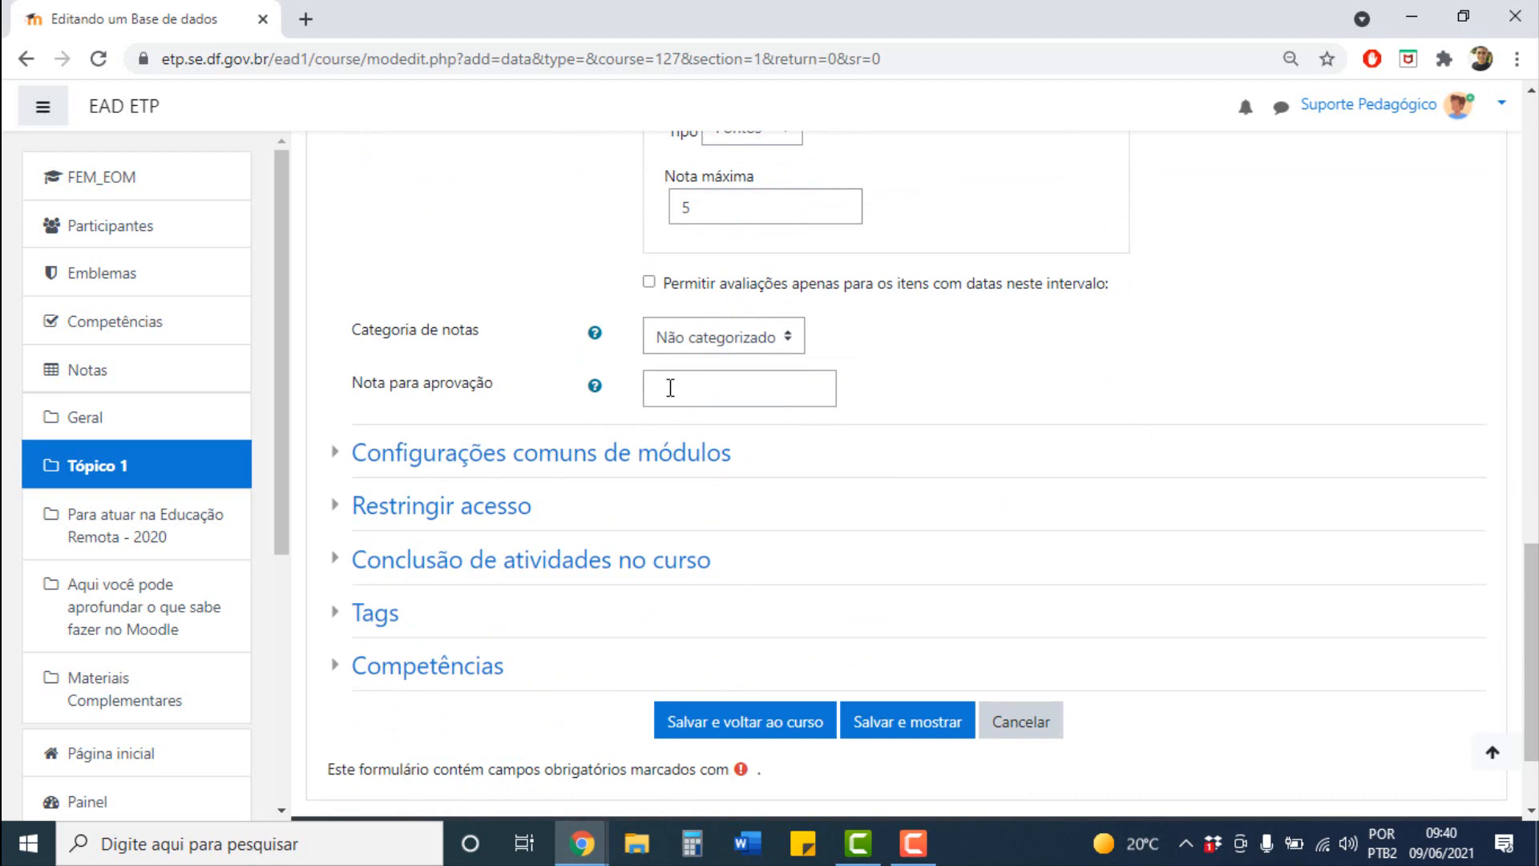
pyautogui.click(605, 458)
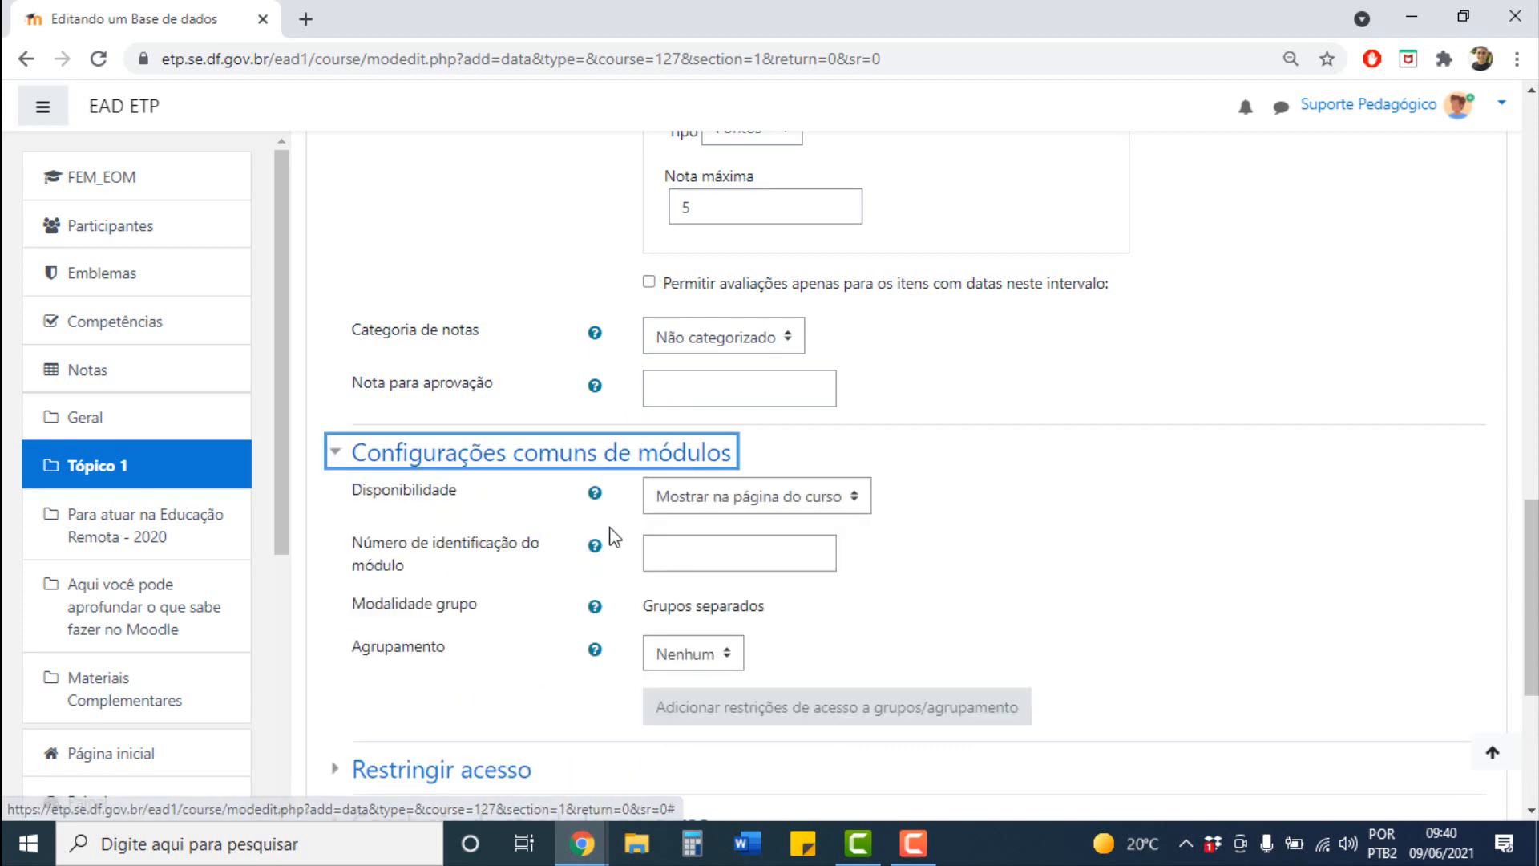
pyautogui.click(812, 505)
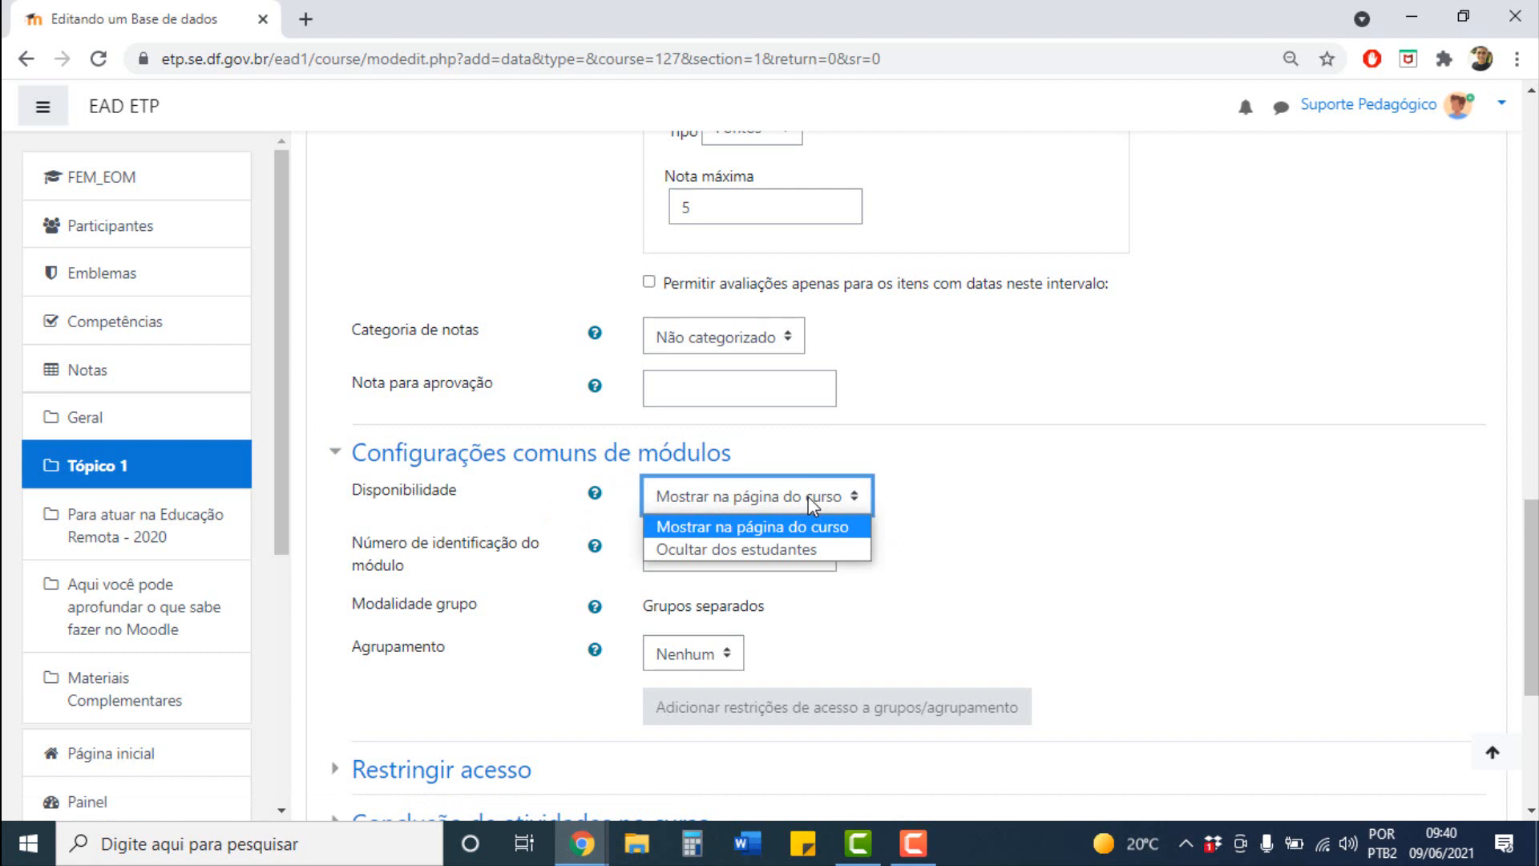
pyautogui.click(768, 535)
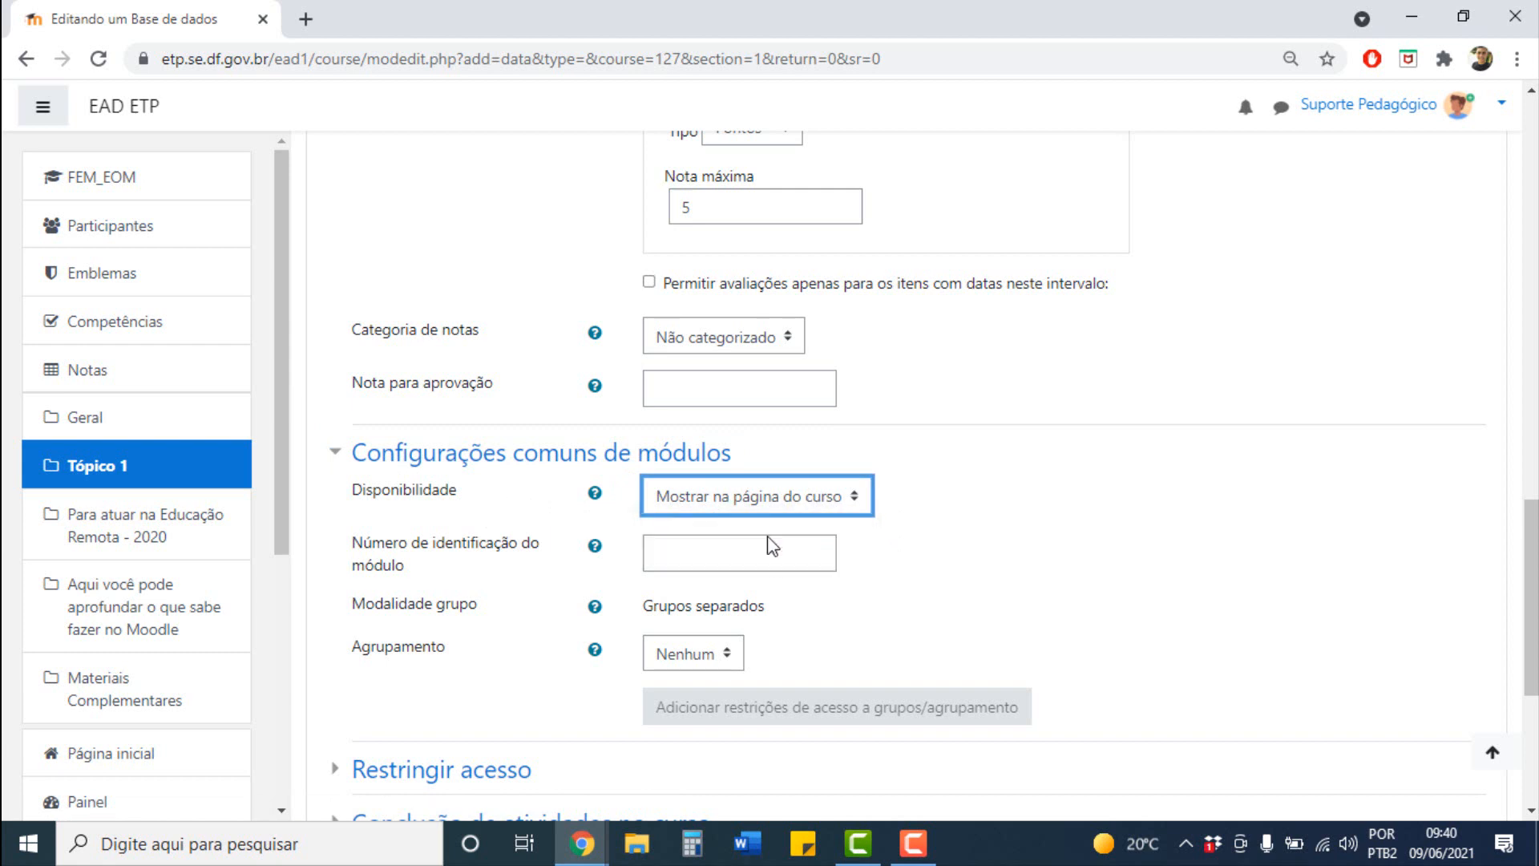
pyautogui.click(1002, 521)
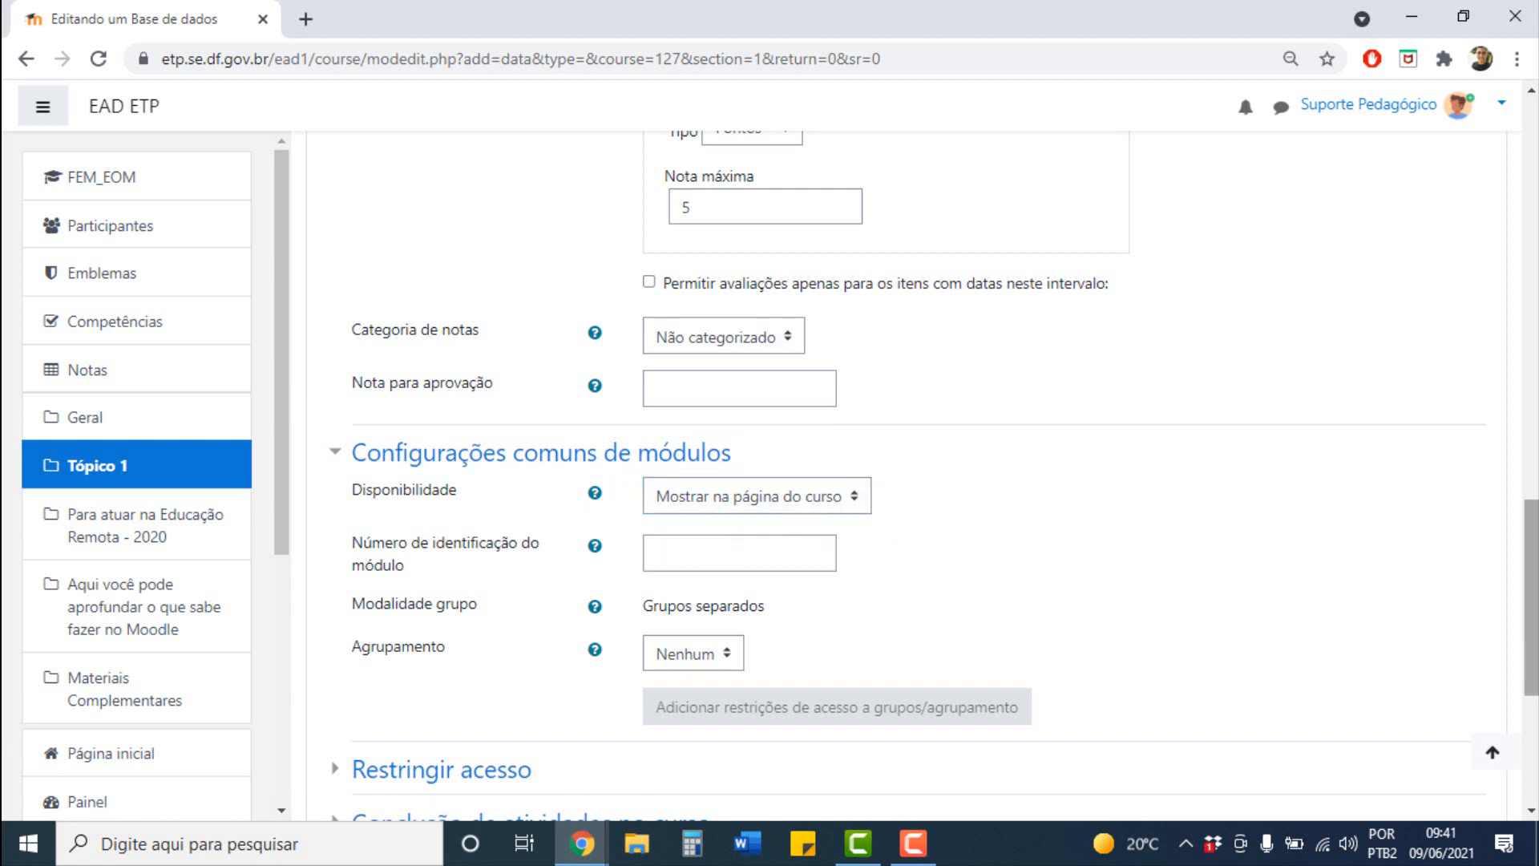
# Review the restriction types offered under Restringir acesso without adding a restriction.
pyautogui.scroll(-3, 842, 416)
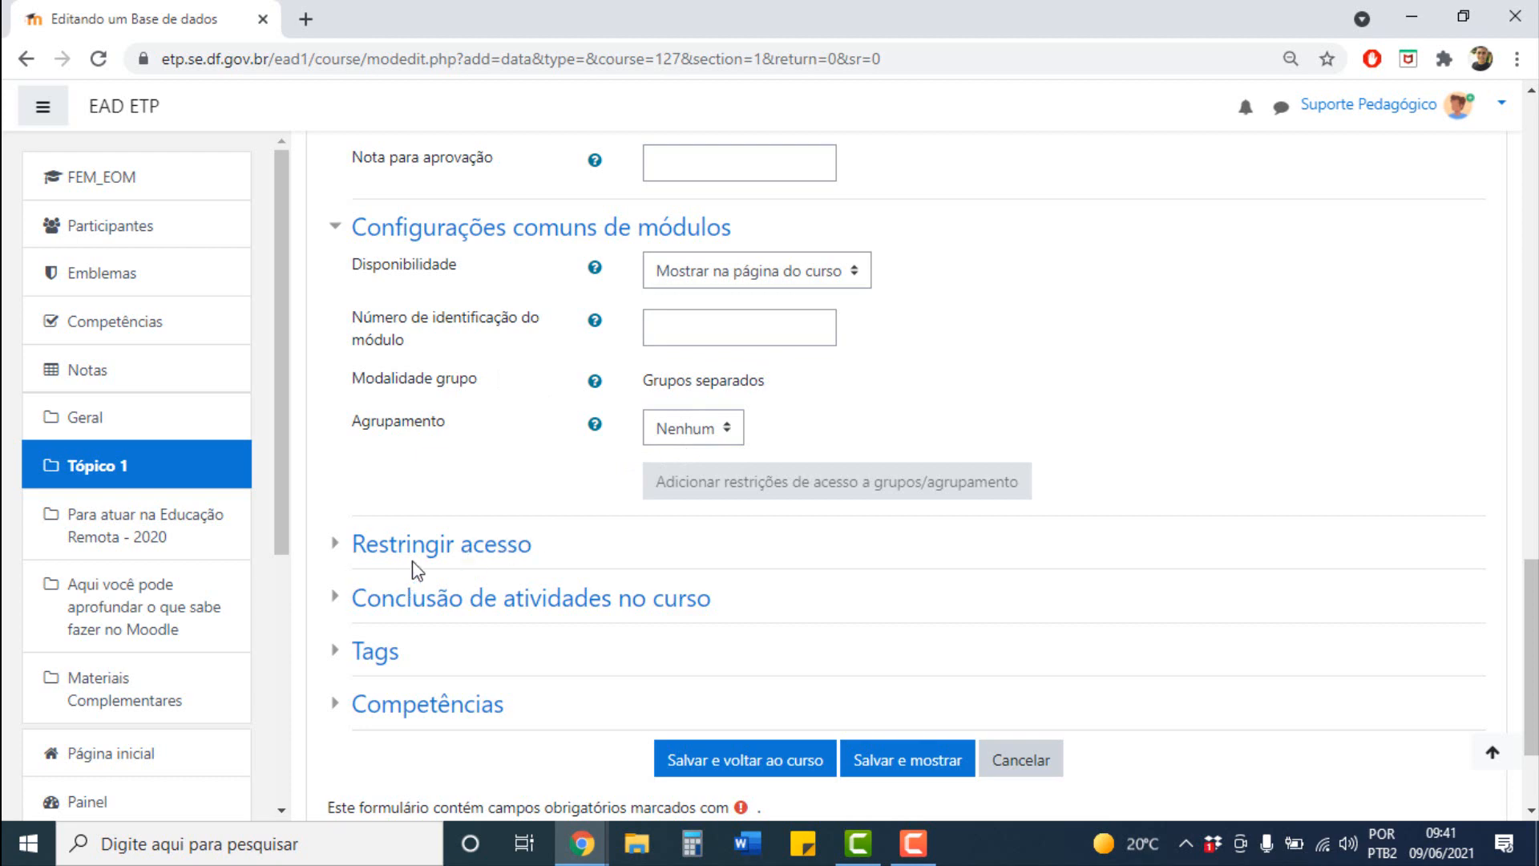
pyautogui.click(432, 544)
pyautogui.click(747, 646)
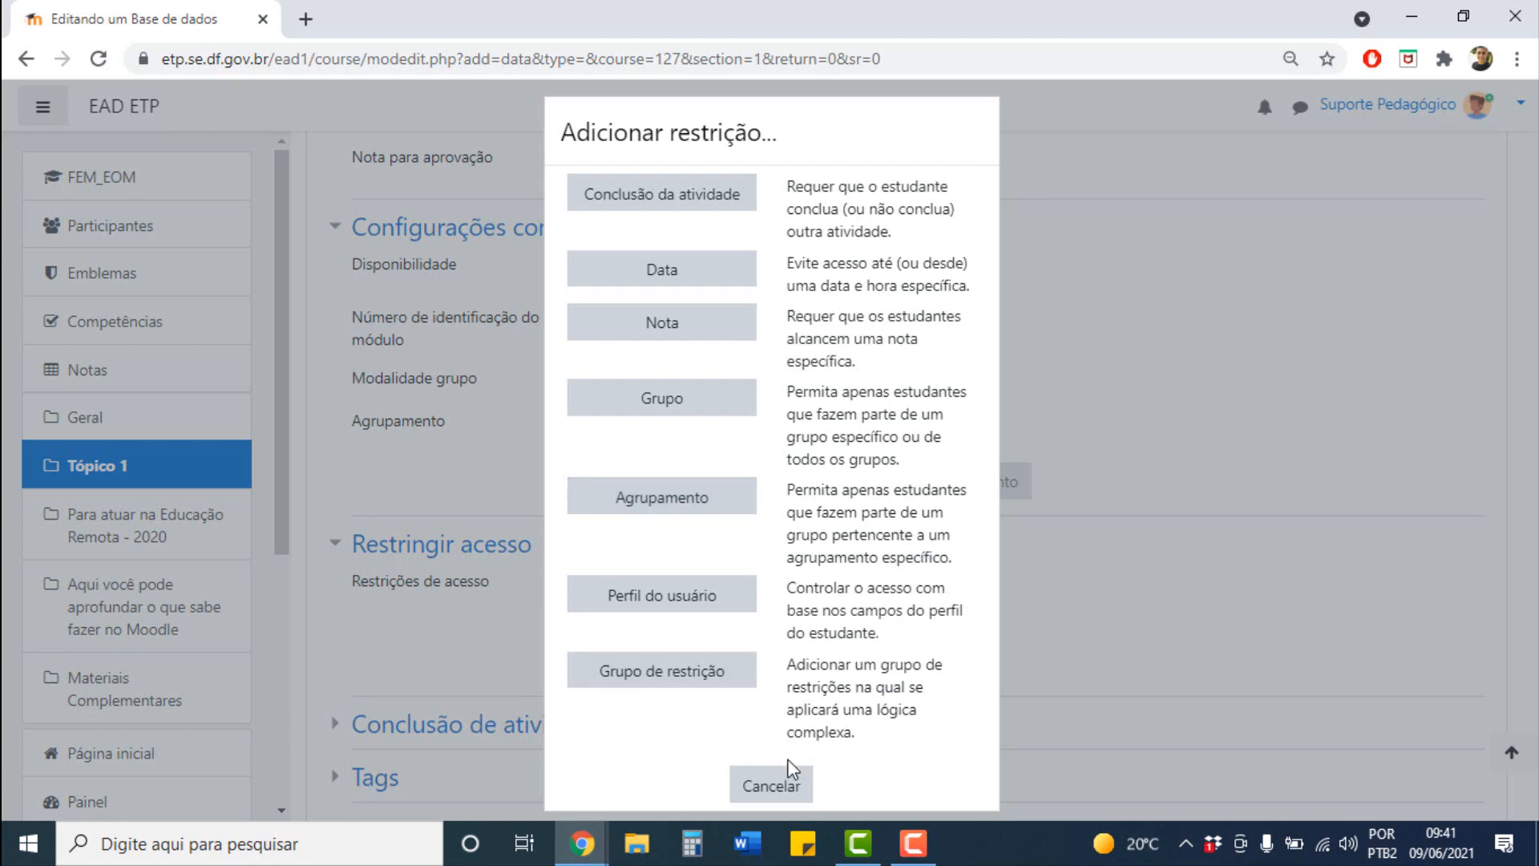
pyautogui.click(775, 799)
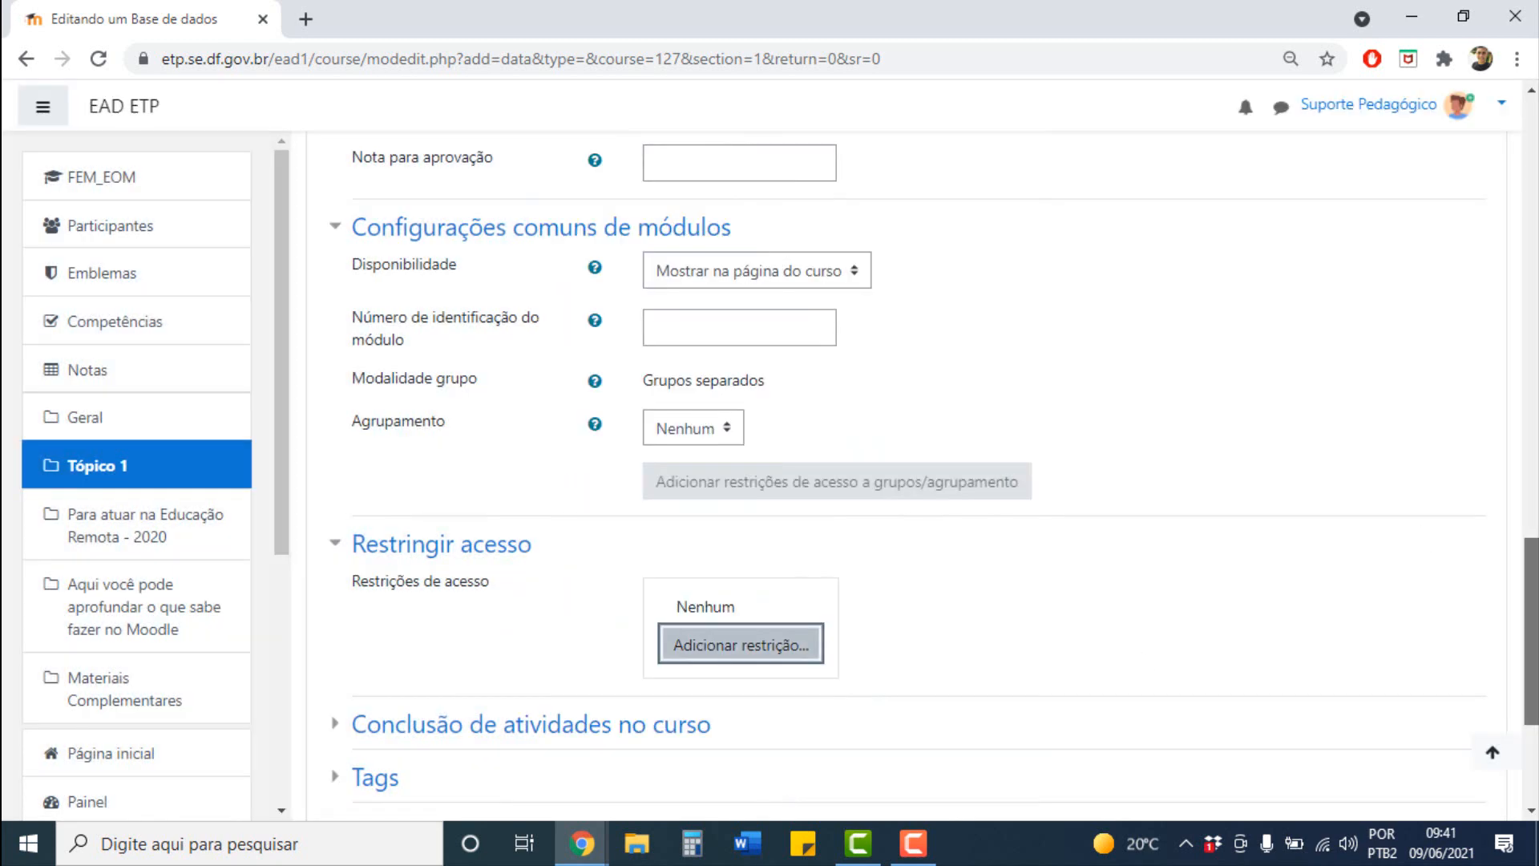
# Set Acompanhamento de conclusão to Mostrar atividade como concluída quando as condições forem satisfeitas, requiring a grade instead of visualization.
pyautogui.scroll(-3, 602, 490)
pyautogui.click(606, 438)
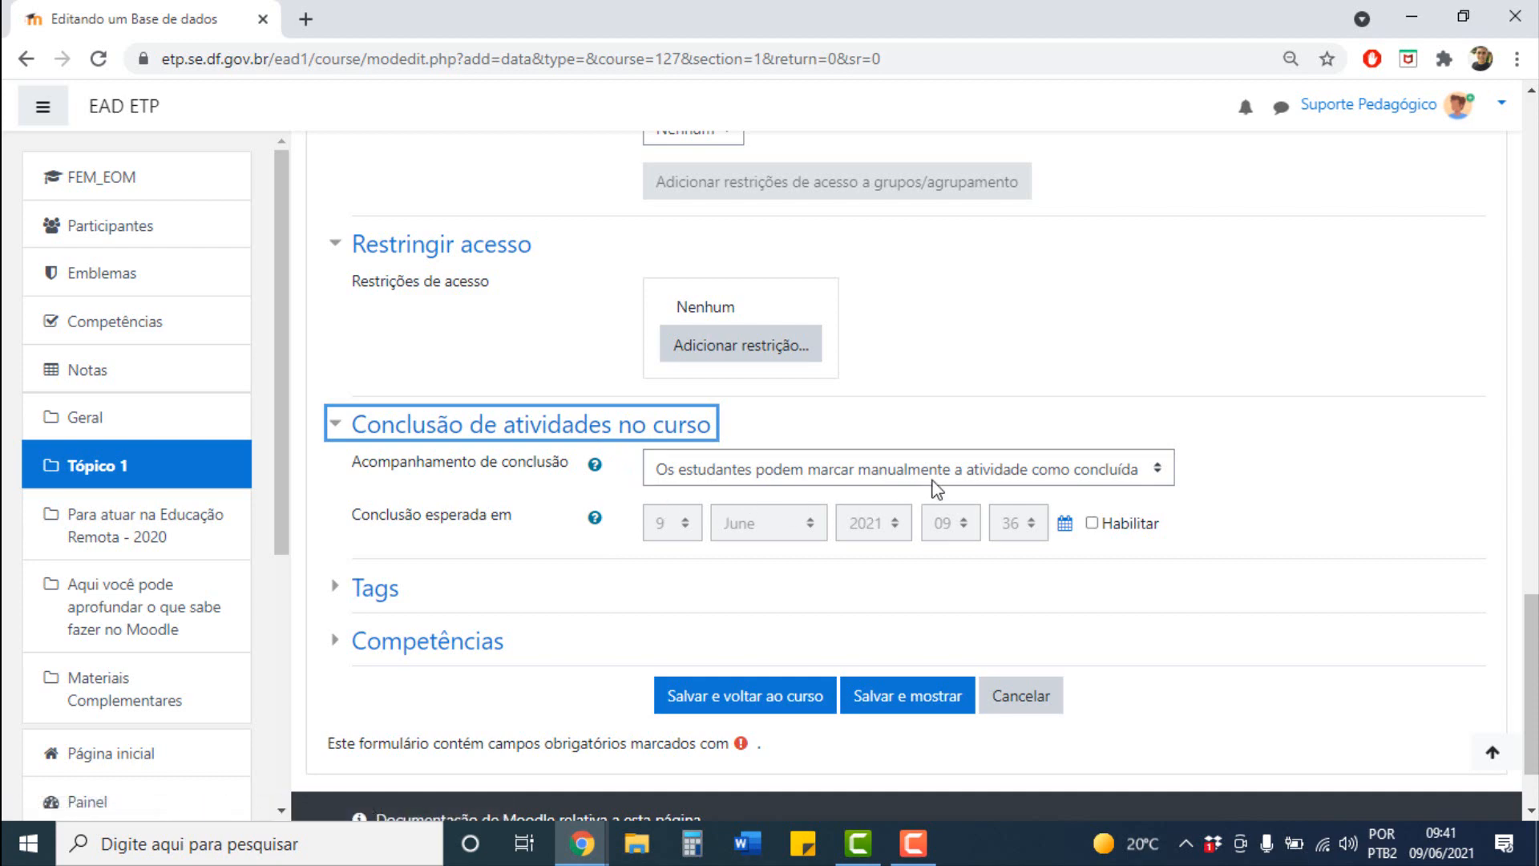
pyautogui.click(974, 475)
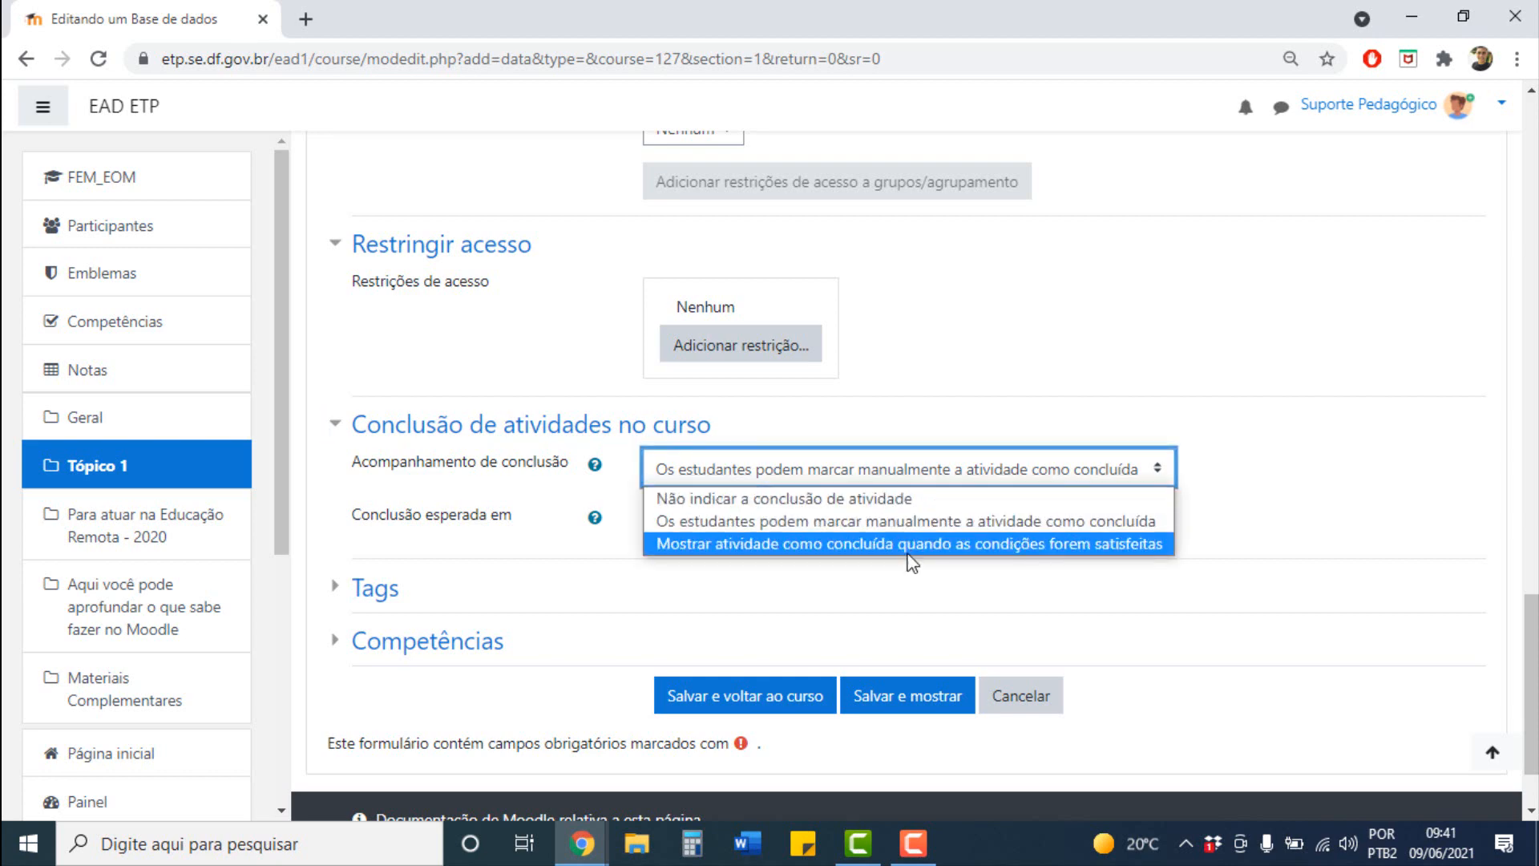
pyautogui.click(912, 544)
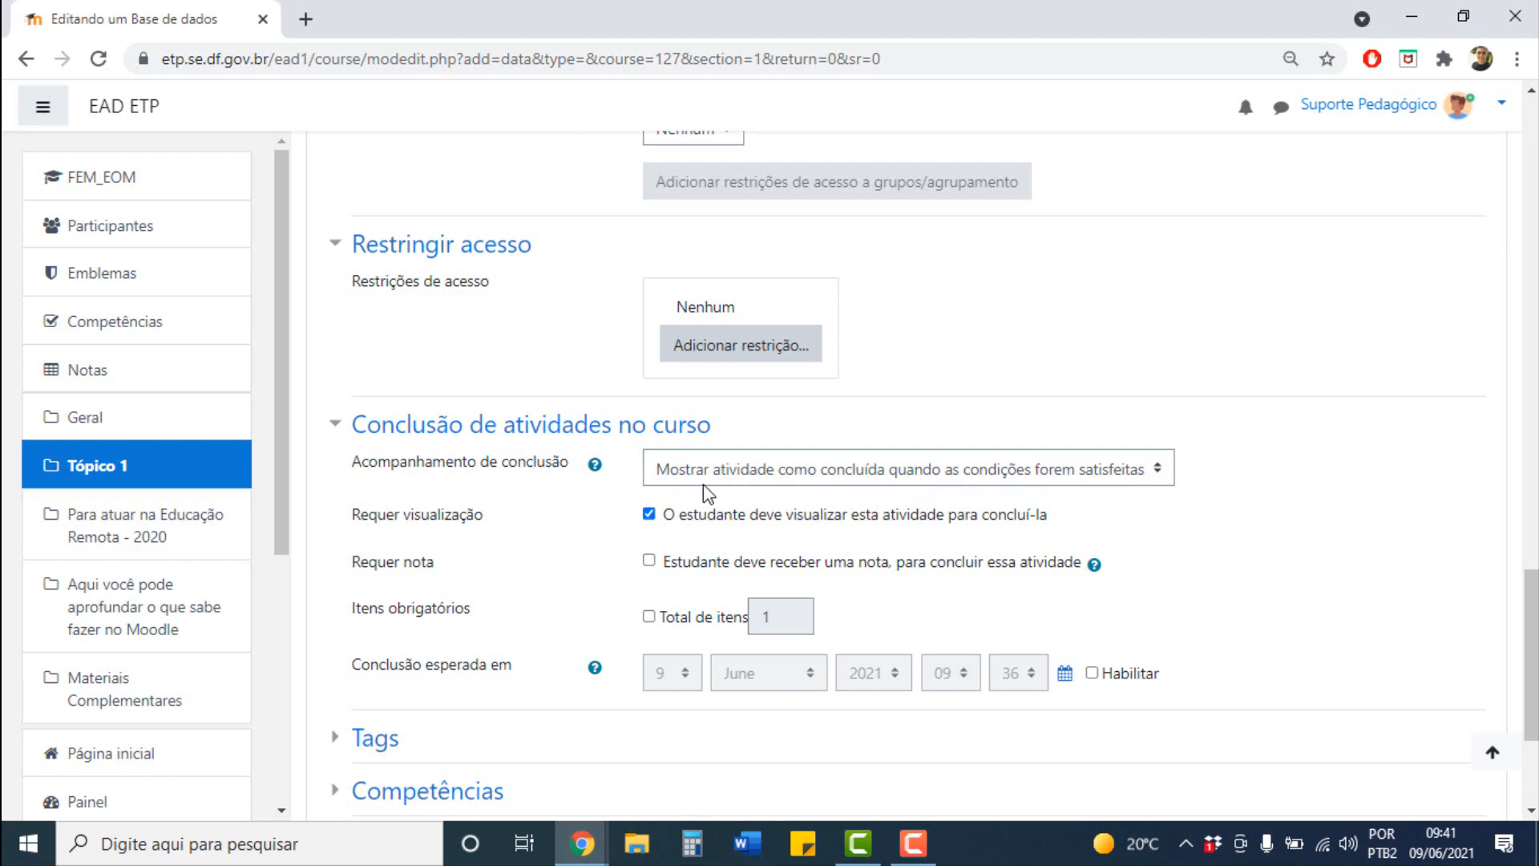
pyautogui.click(649, 515)
# Expand the Tags and Competências settings for review, and save and display the activity.
pyautogui.scroll(-3, 1160, 667)
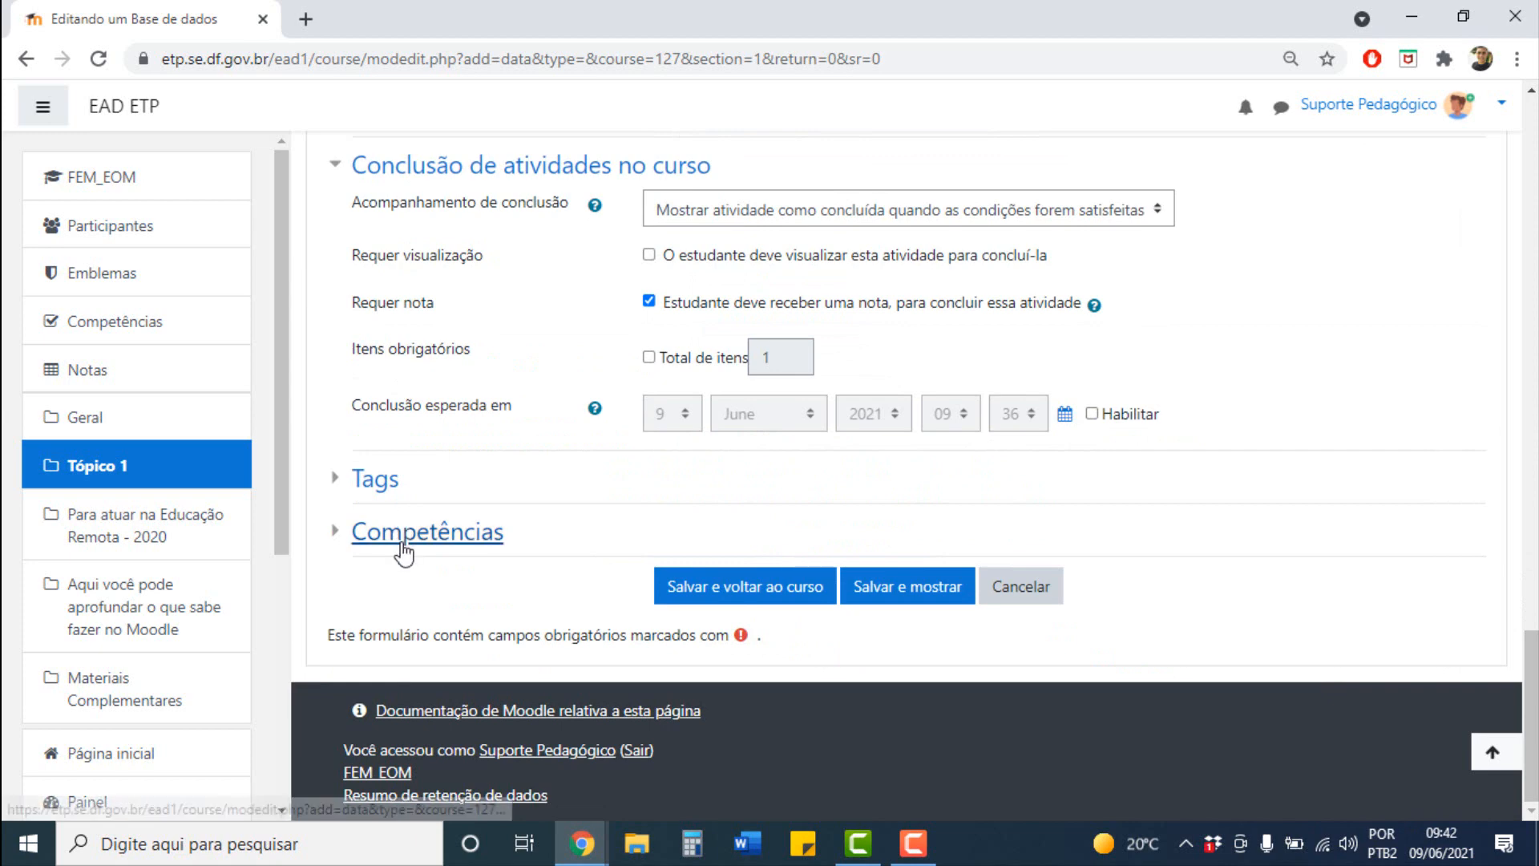
pyautogui.click(378, 497)
pyautogui.click(437, 654)
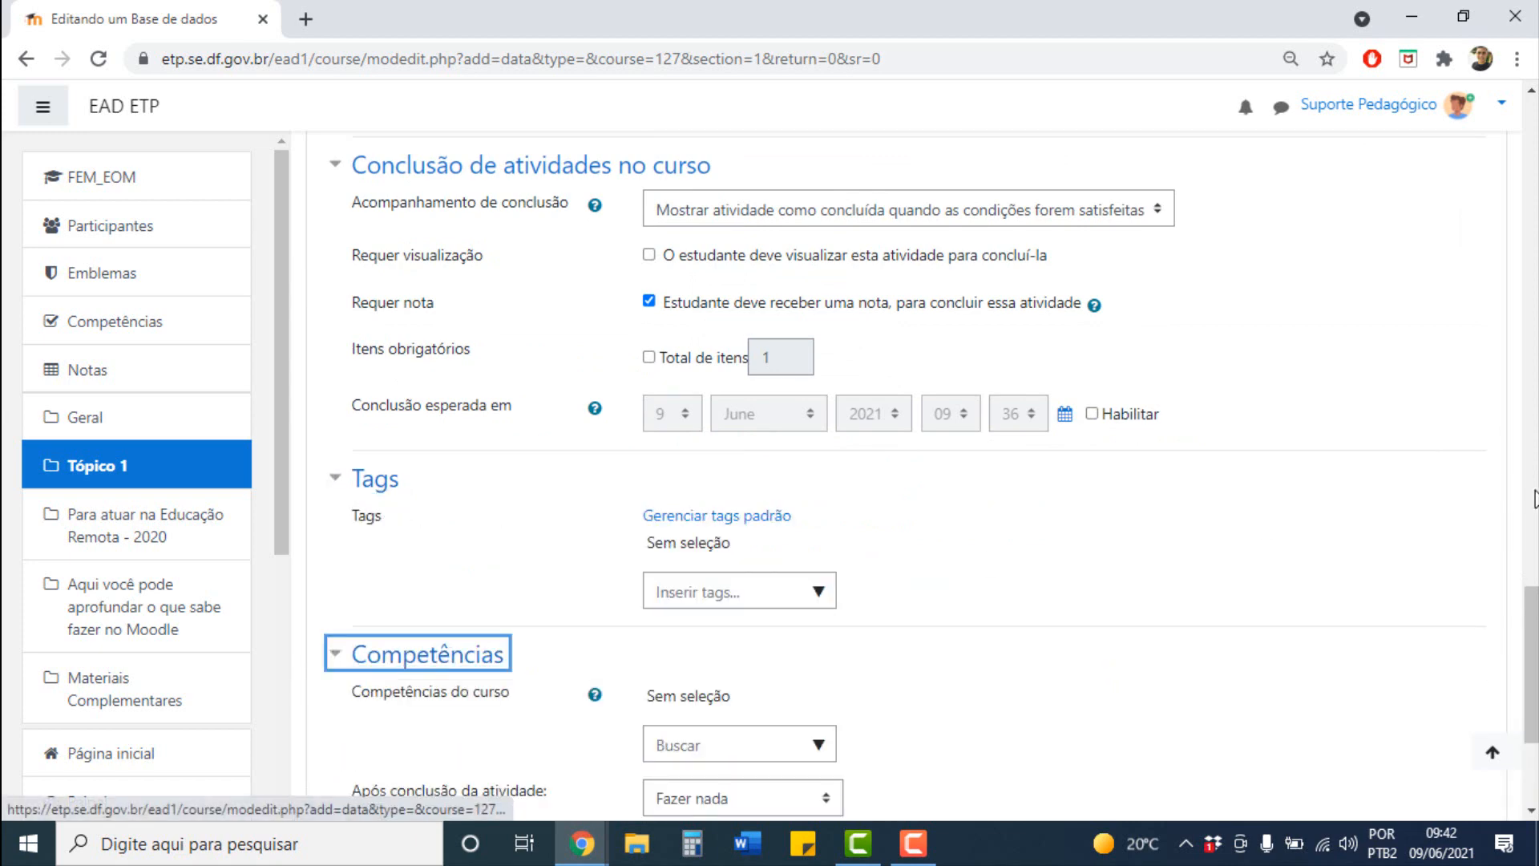
pyautogui.scroll(-2, 865, 473)
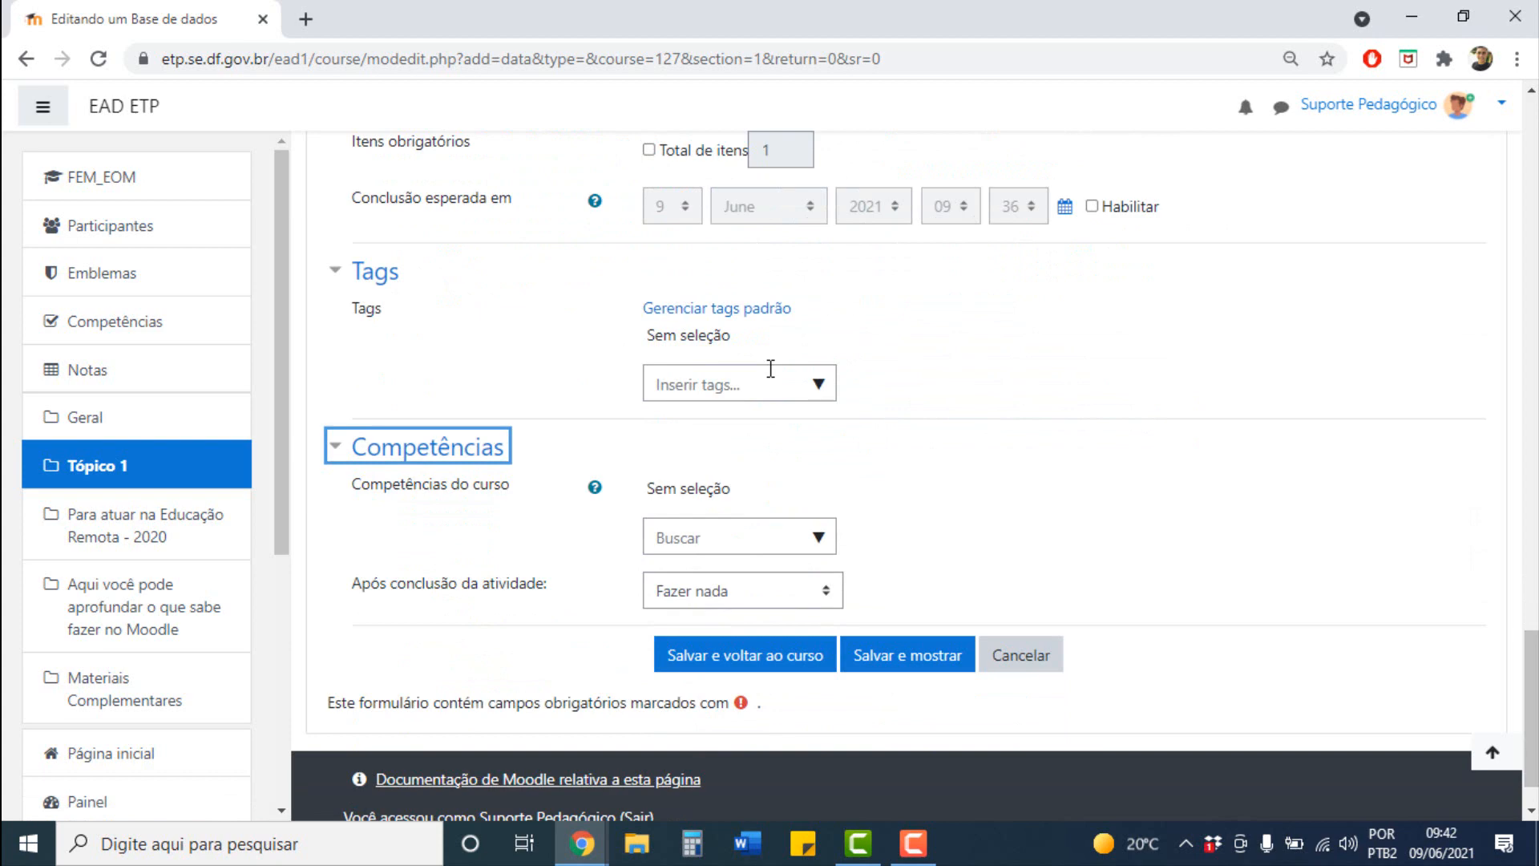
pyautogui.click(911, 663)
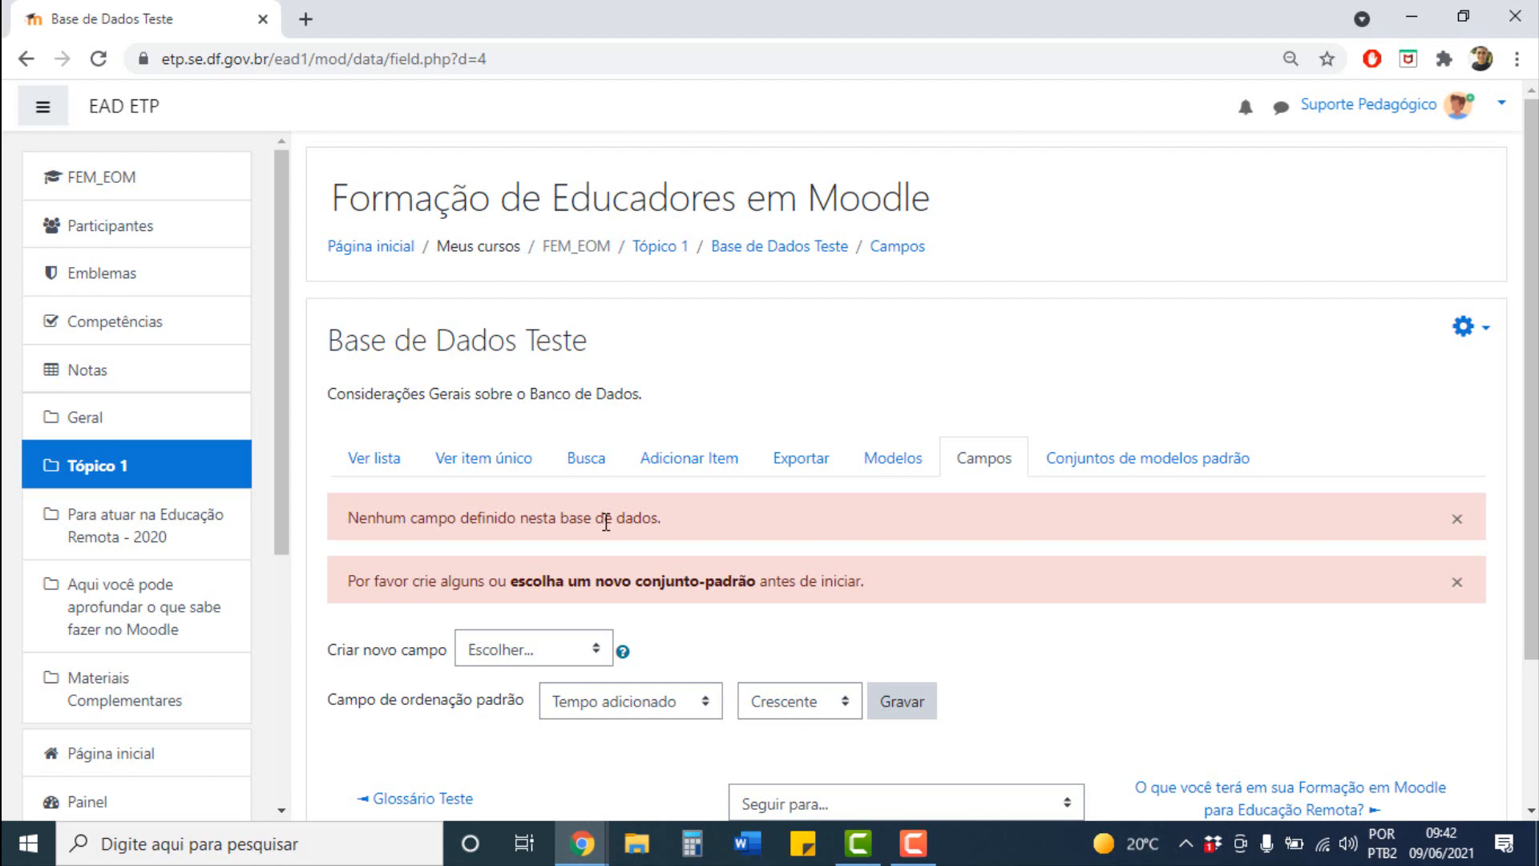
# Start a new Área de texto field in the database and name it "Texto".
pyautogui.click(517, 653)
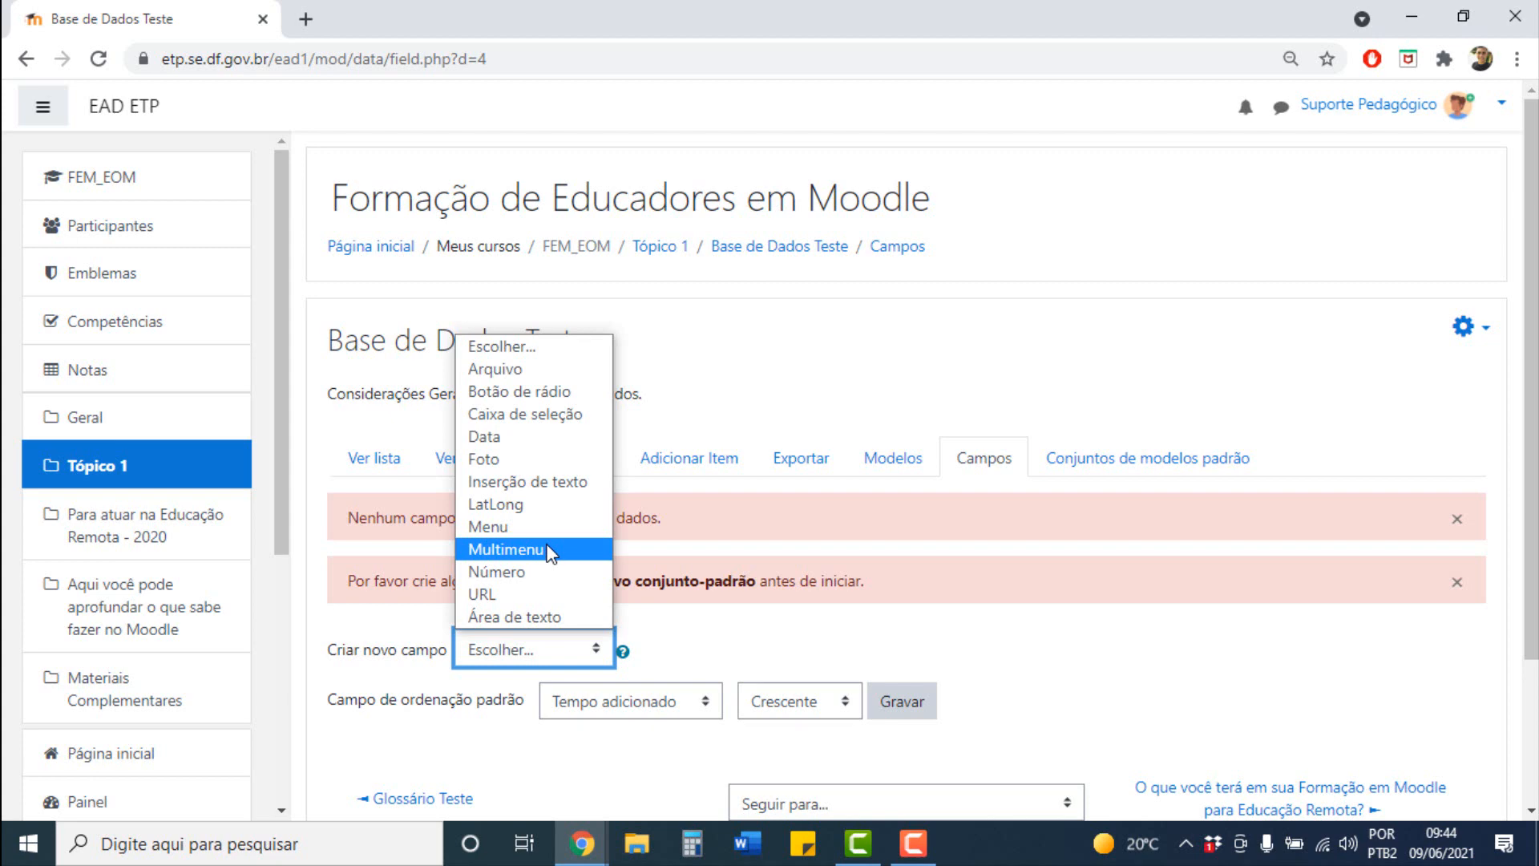
pyautogui.click(532, 615)
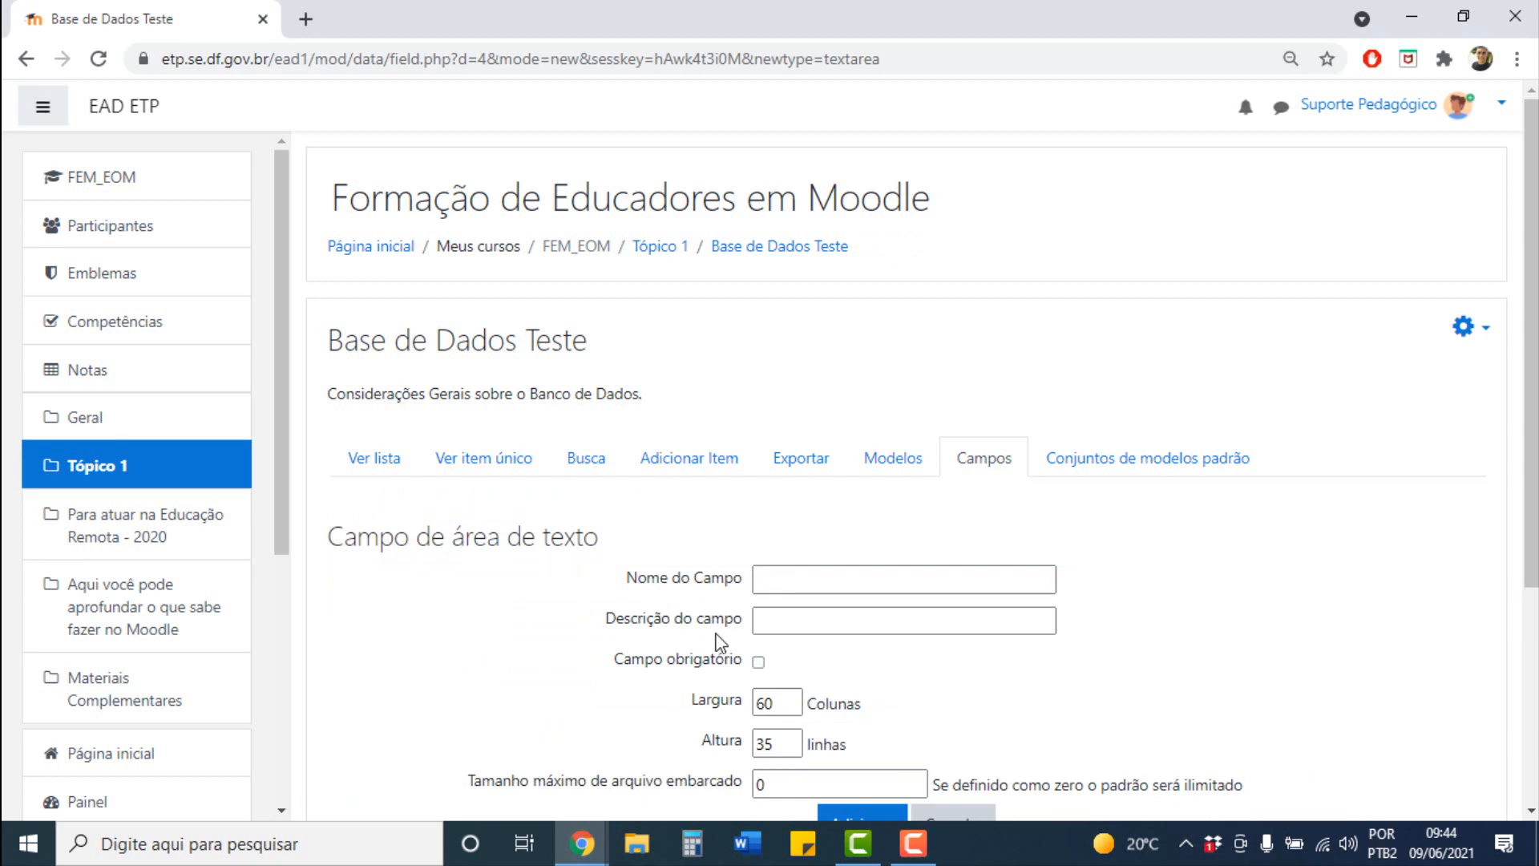
pyautogui.click(826, 578)
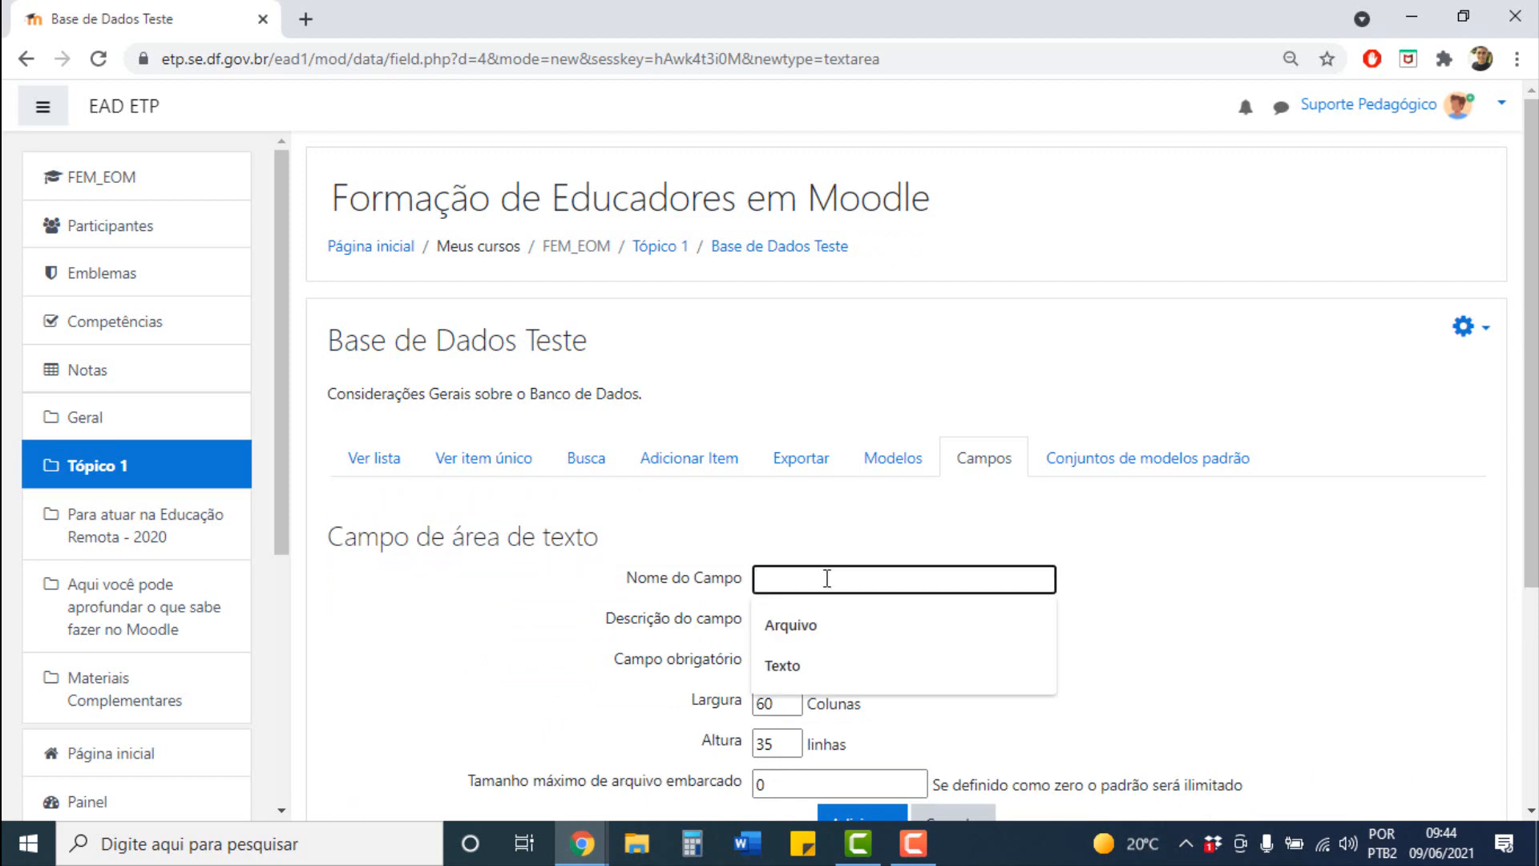
pyautogui.write('ar')
pyautogui.press('BackSpace')
pyautogui.press('BackSpace')
pyautogui.write('á')
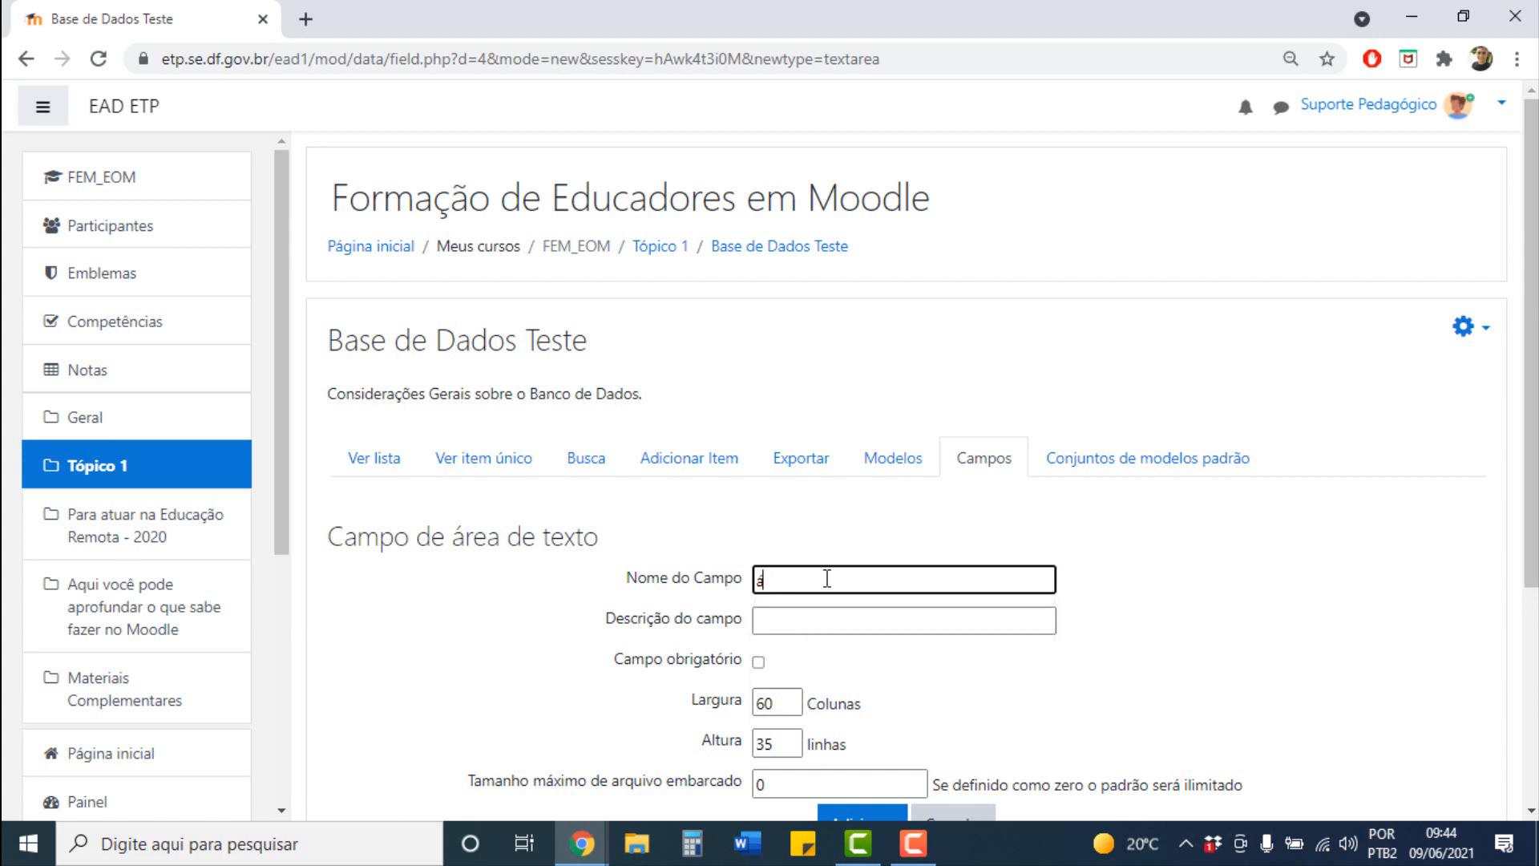
pyautogui.press('BackSpace')
pyautogui.write('Texto')
pyautogui.press('Tab')
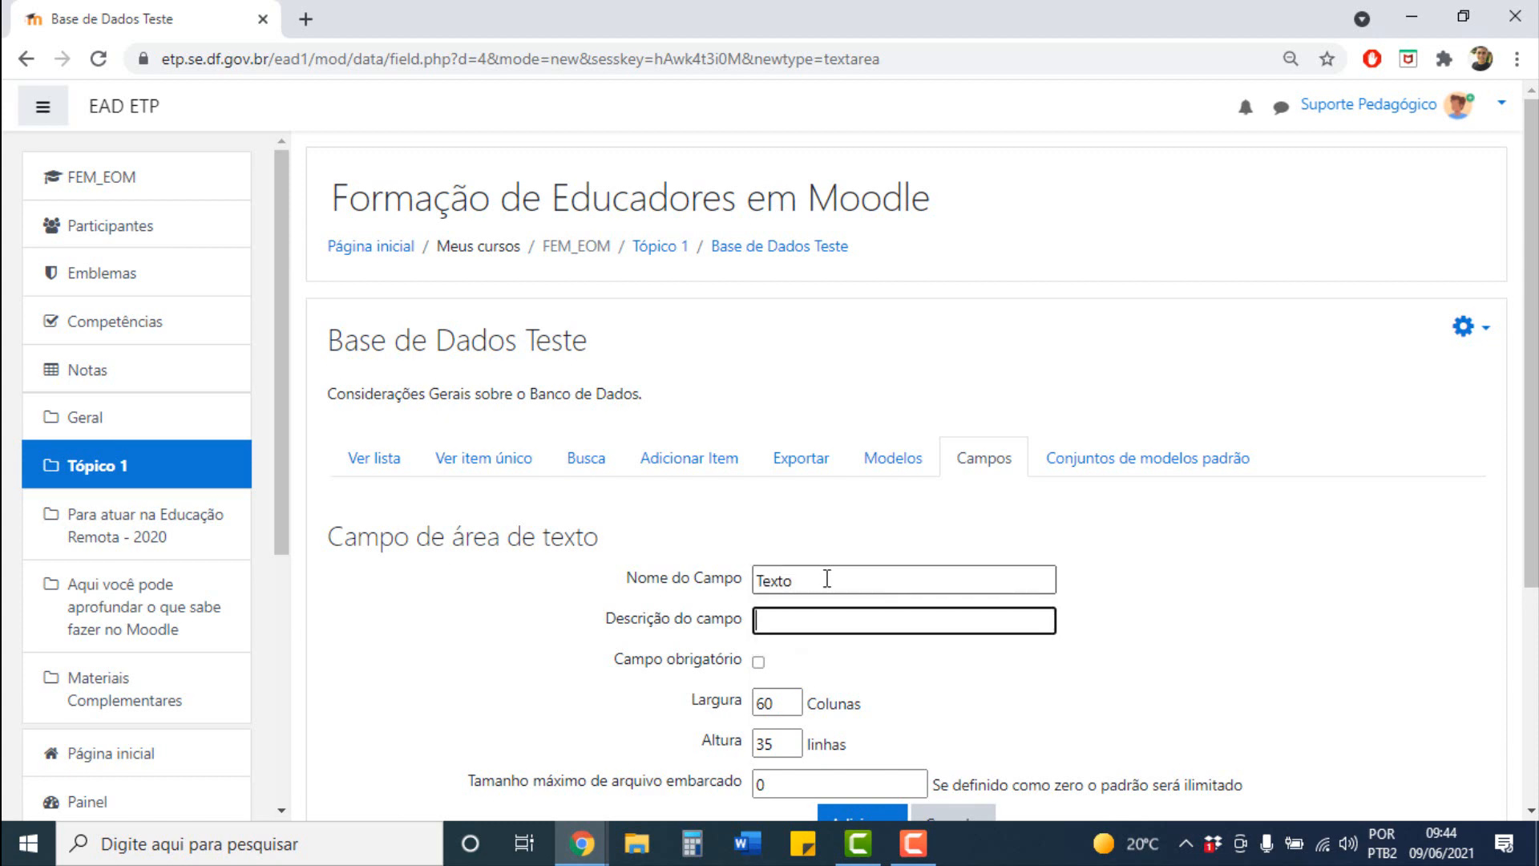
# Describe the field as "Texto Teste", make it mandatory and add it to the database.
pyautogui.write('Texto Teste')
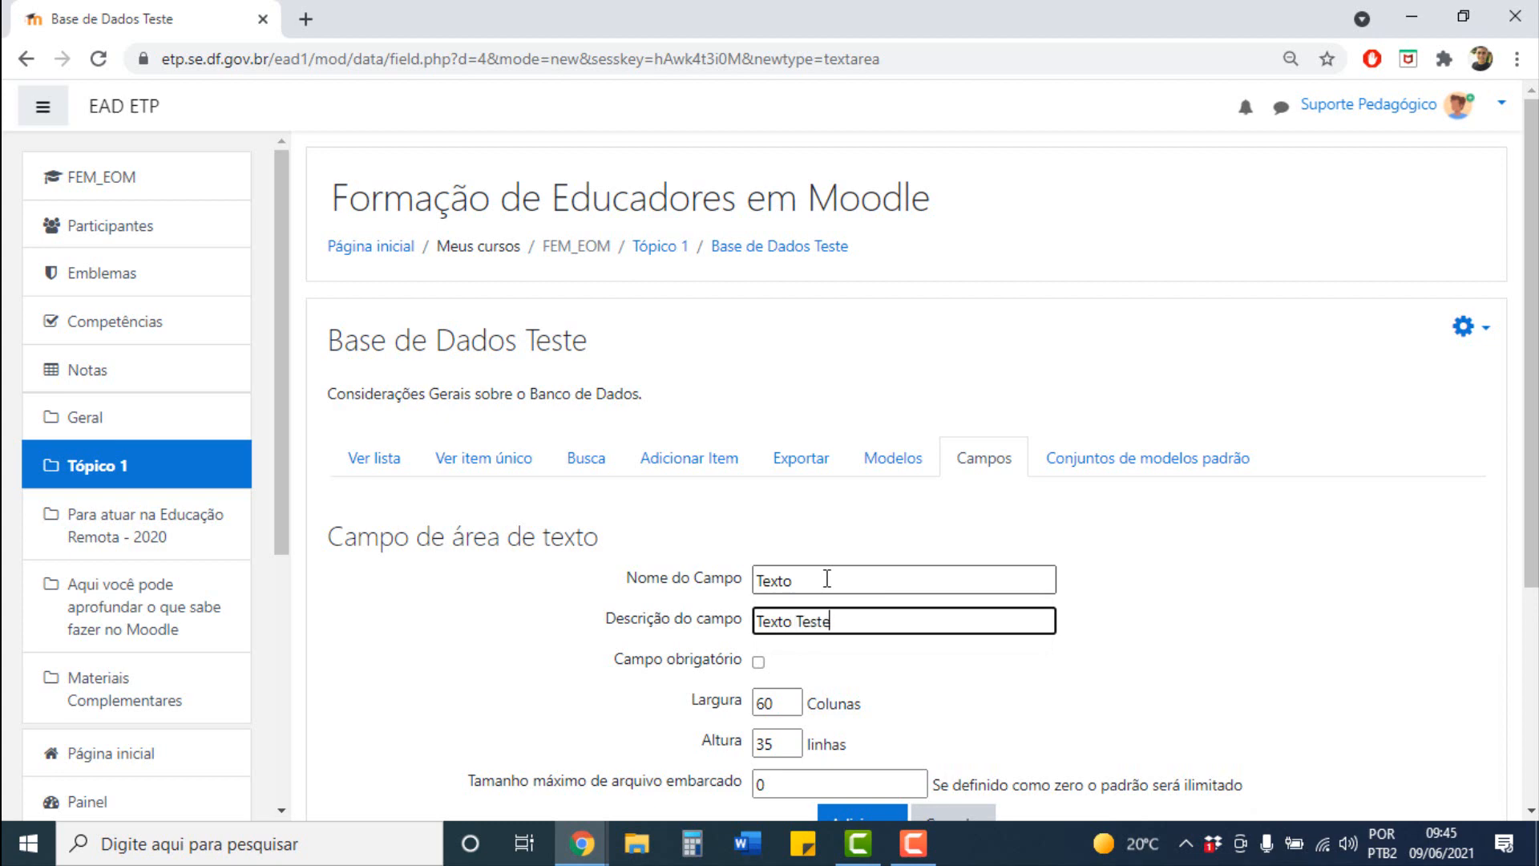
pyautogui.click(759, 662)
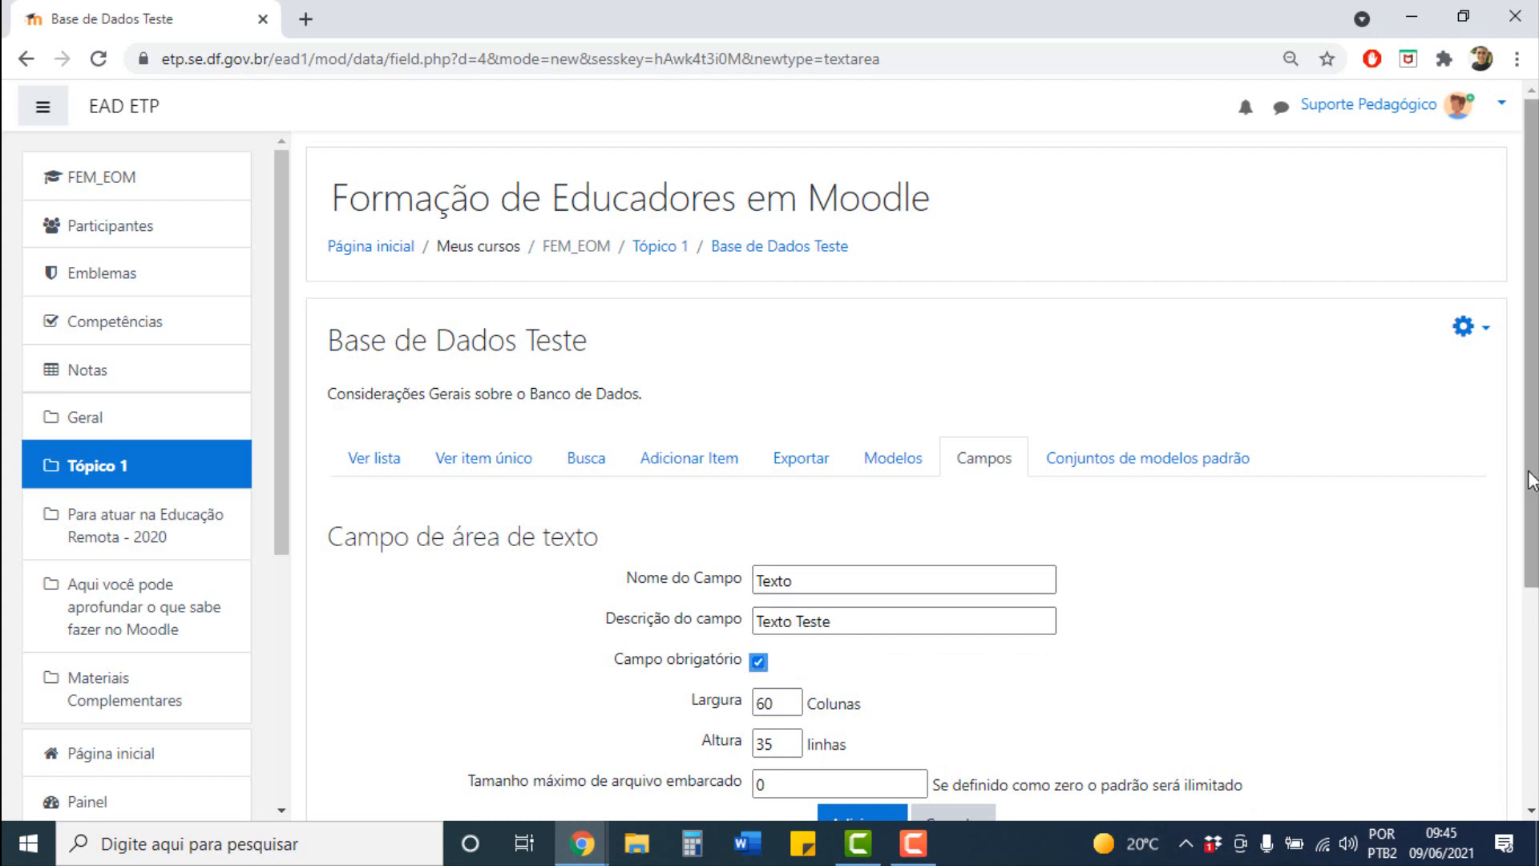
pyautogui.scroll(-2, 1278, 577)
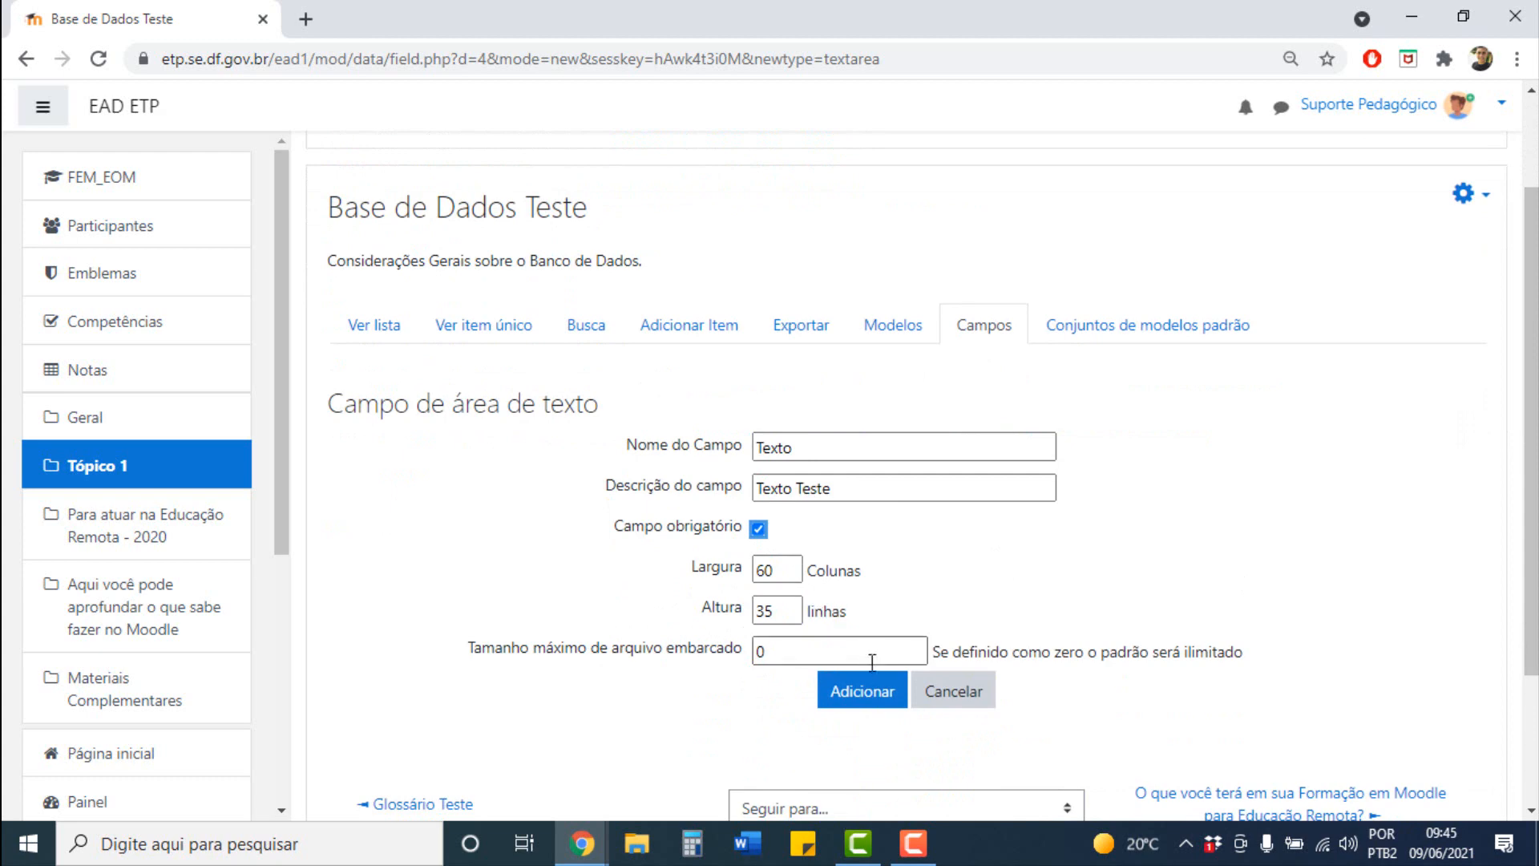
pyautogui.click(877, 696)
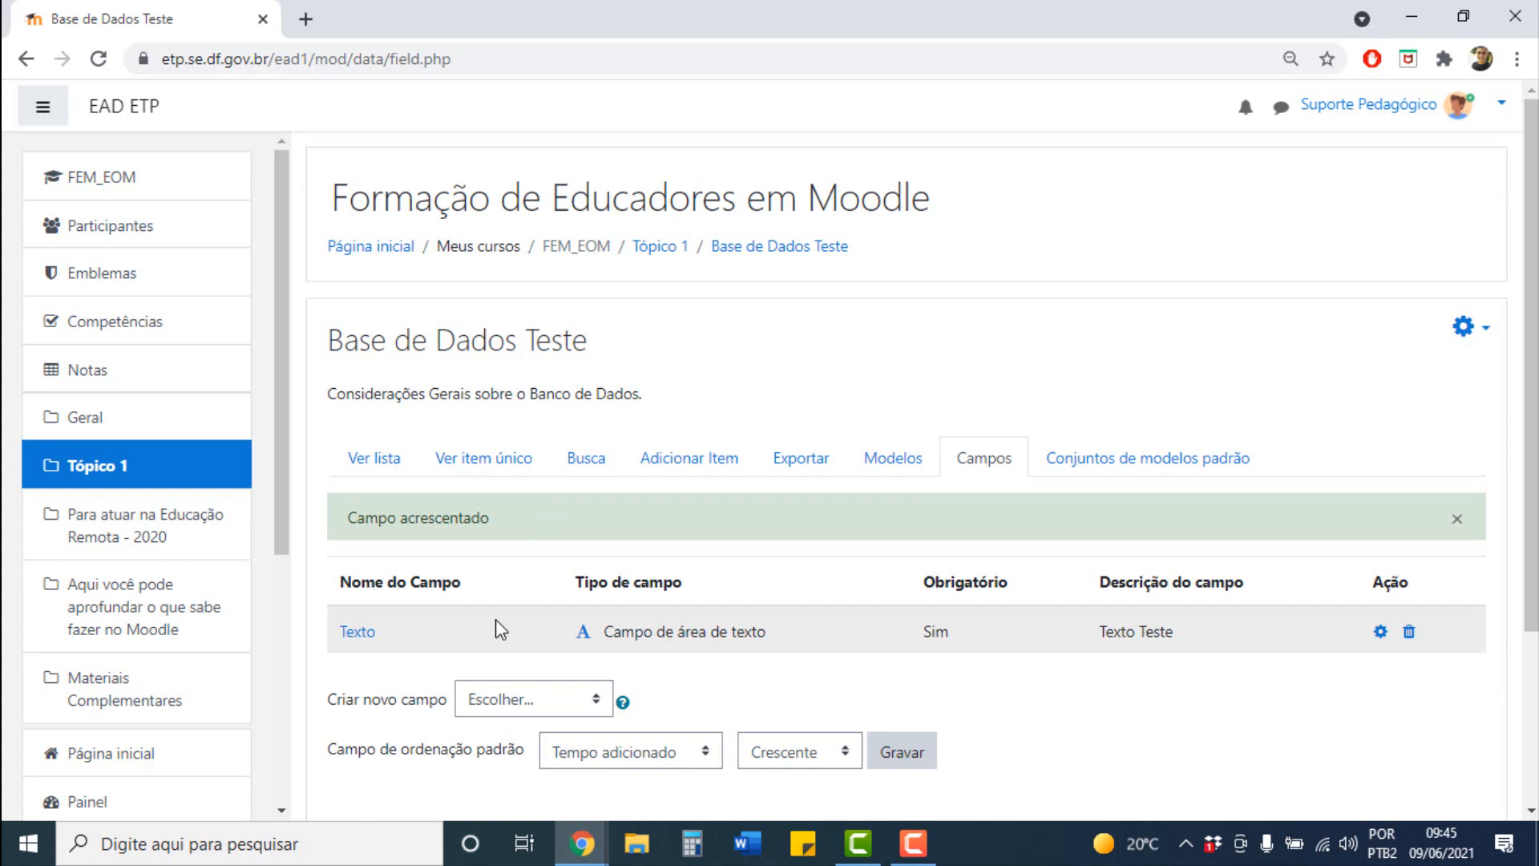
# Look through the database's Ver lista, Ver item único and Busca views, and open the form for adding an item.
pyautogui.click(394, 466)
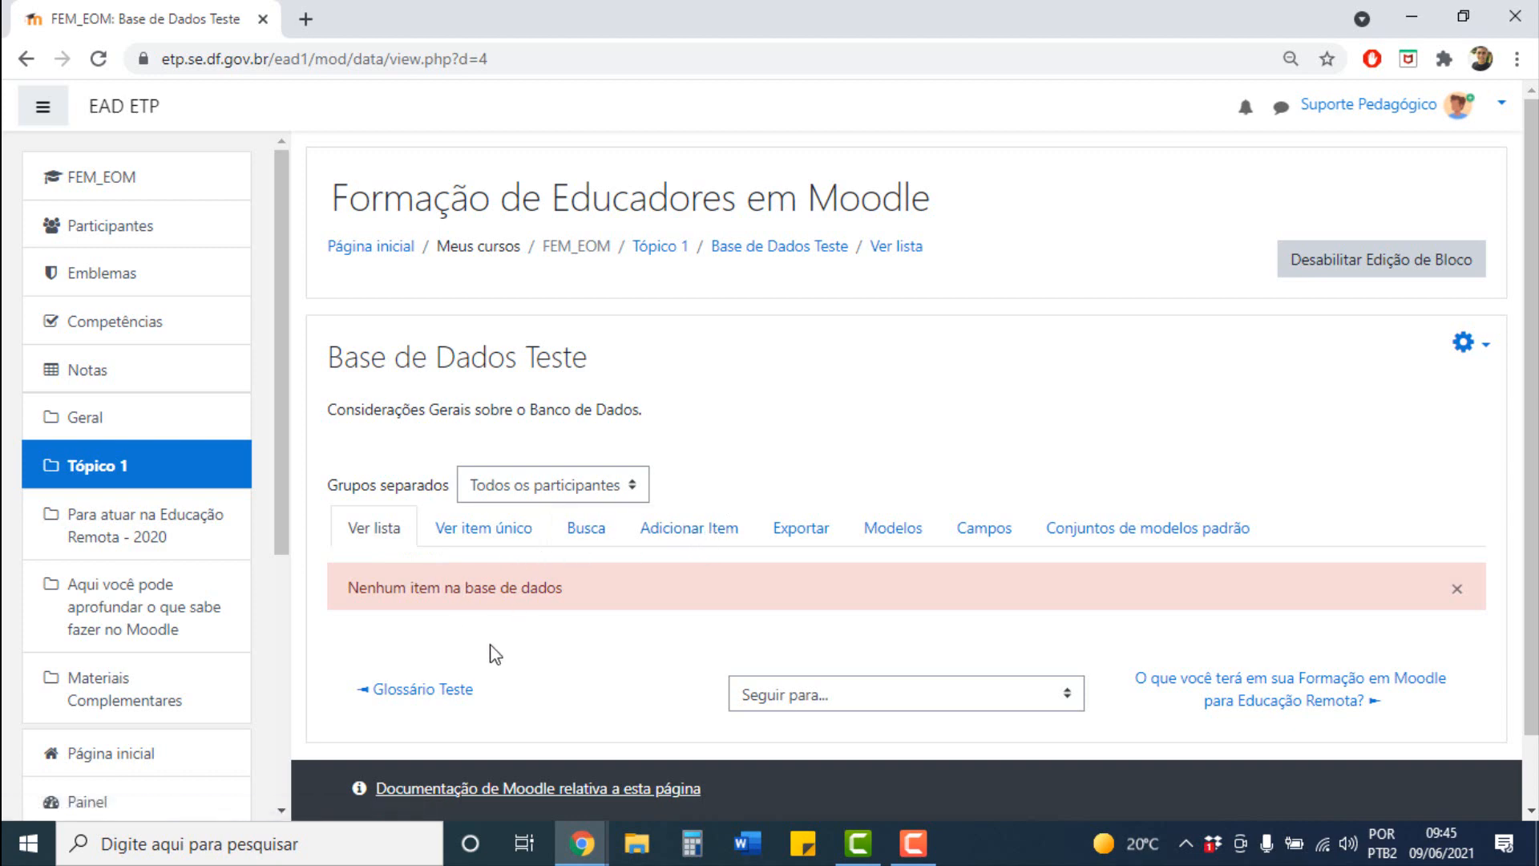
pyautogui.click(490, 532)
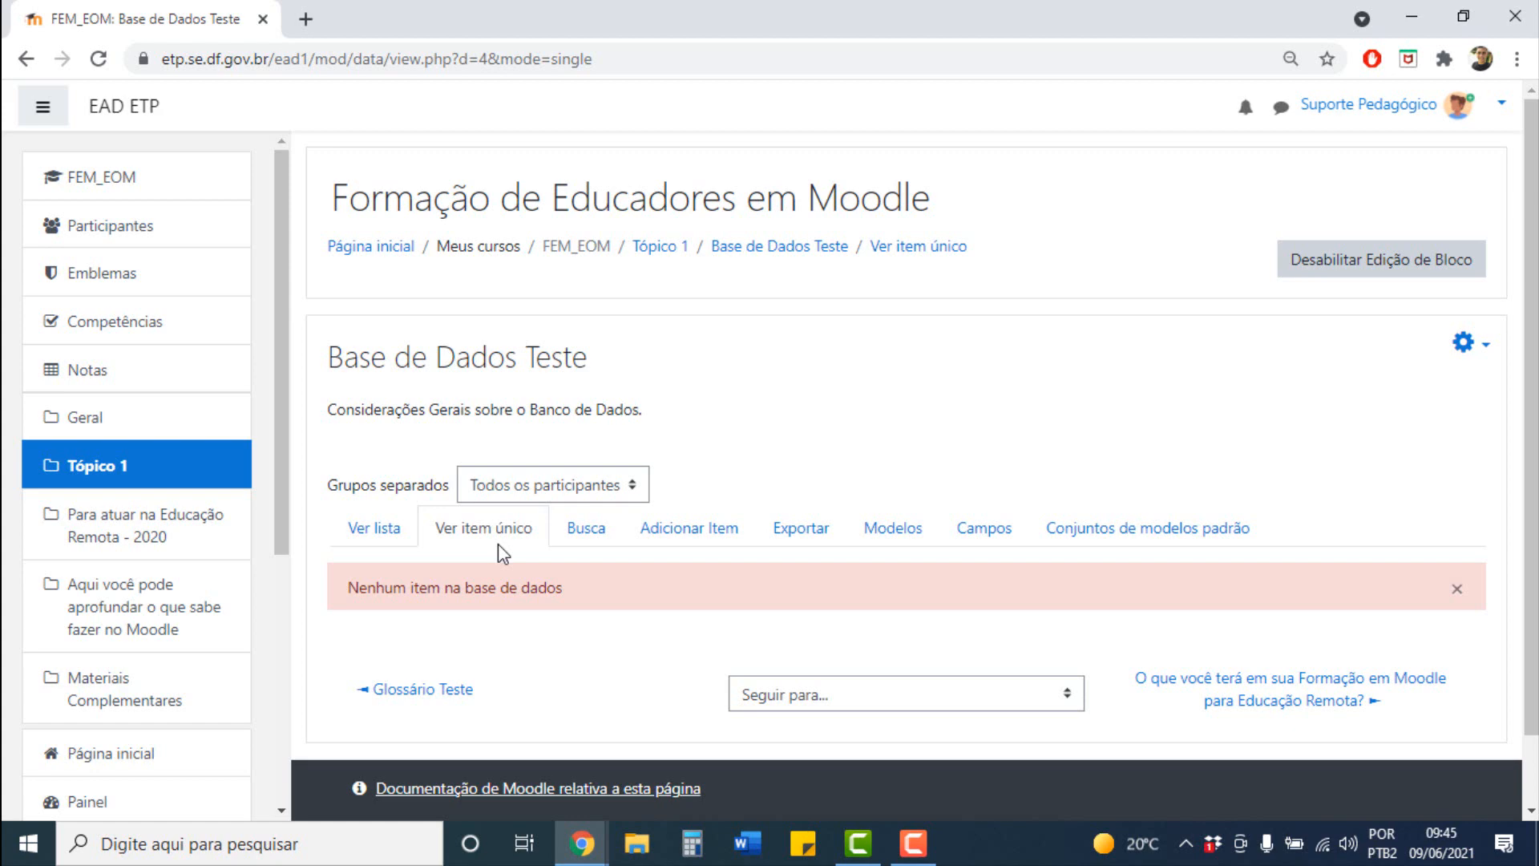
pyautogui.click(591, 534)
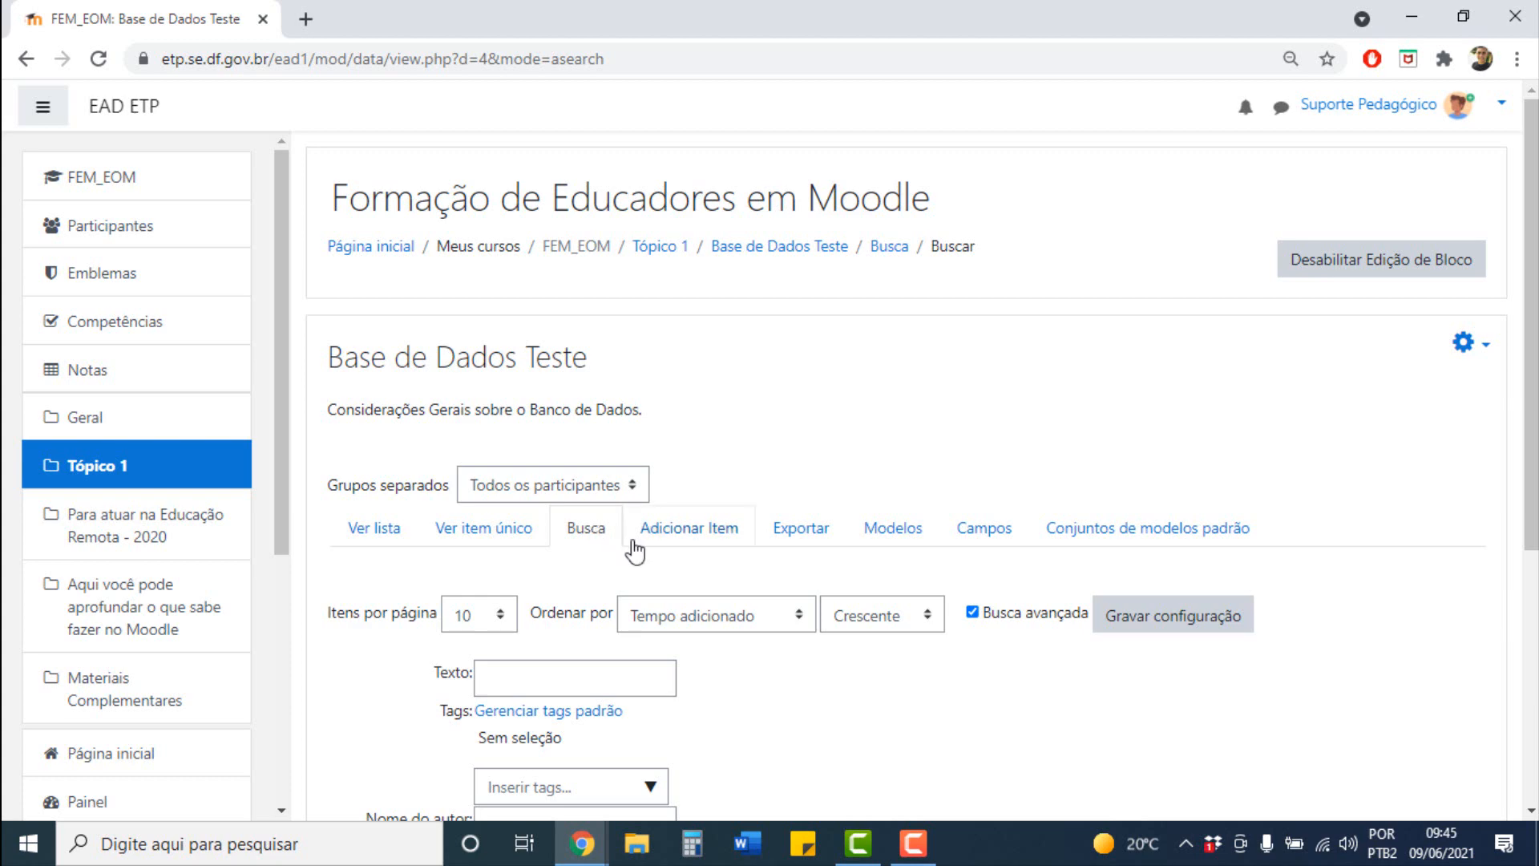
pyautogui.click(689, 535)
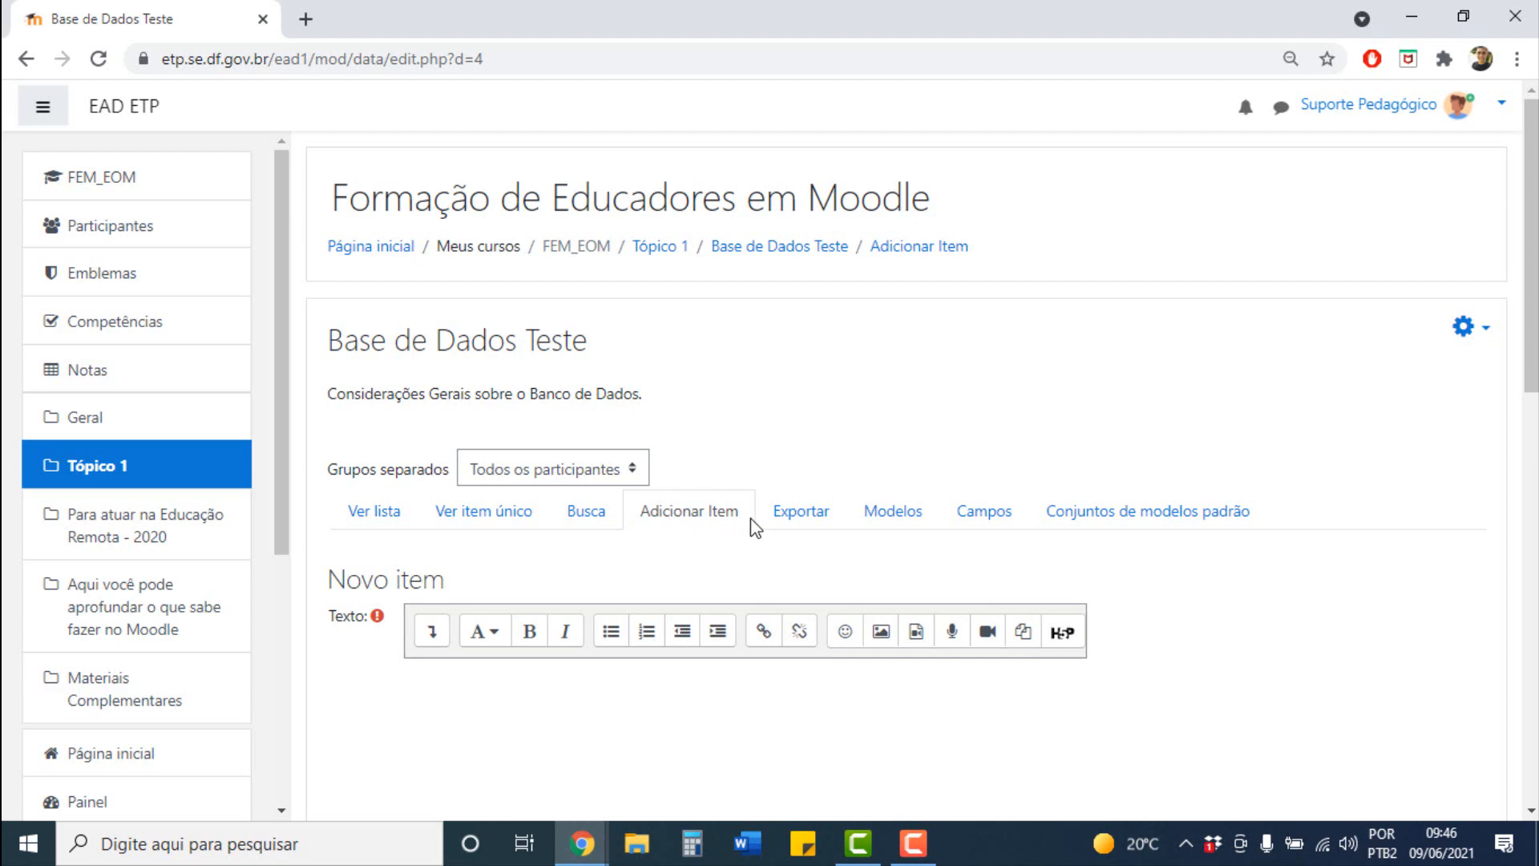
# Look through the database's Exportar, Modelos, Campos, Conjuntos de modelos padrão and Ver item único pages, ending on its field list.
pyautogui.click(783, 520)
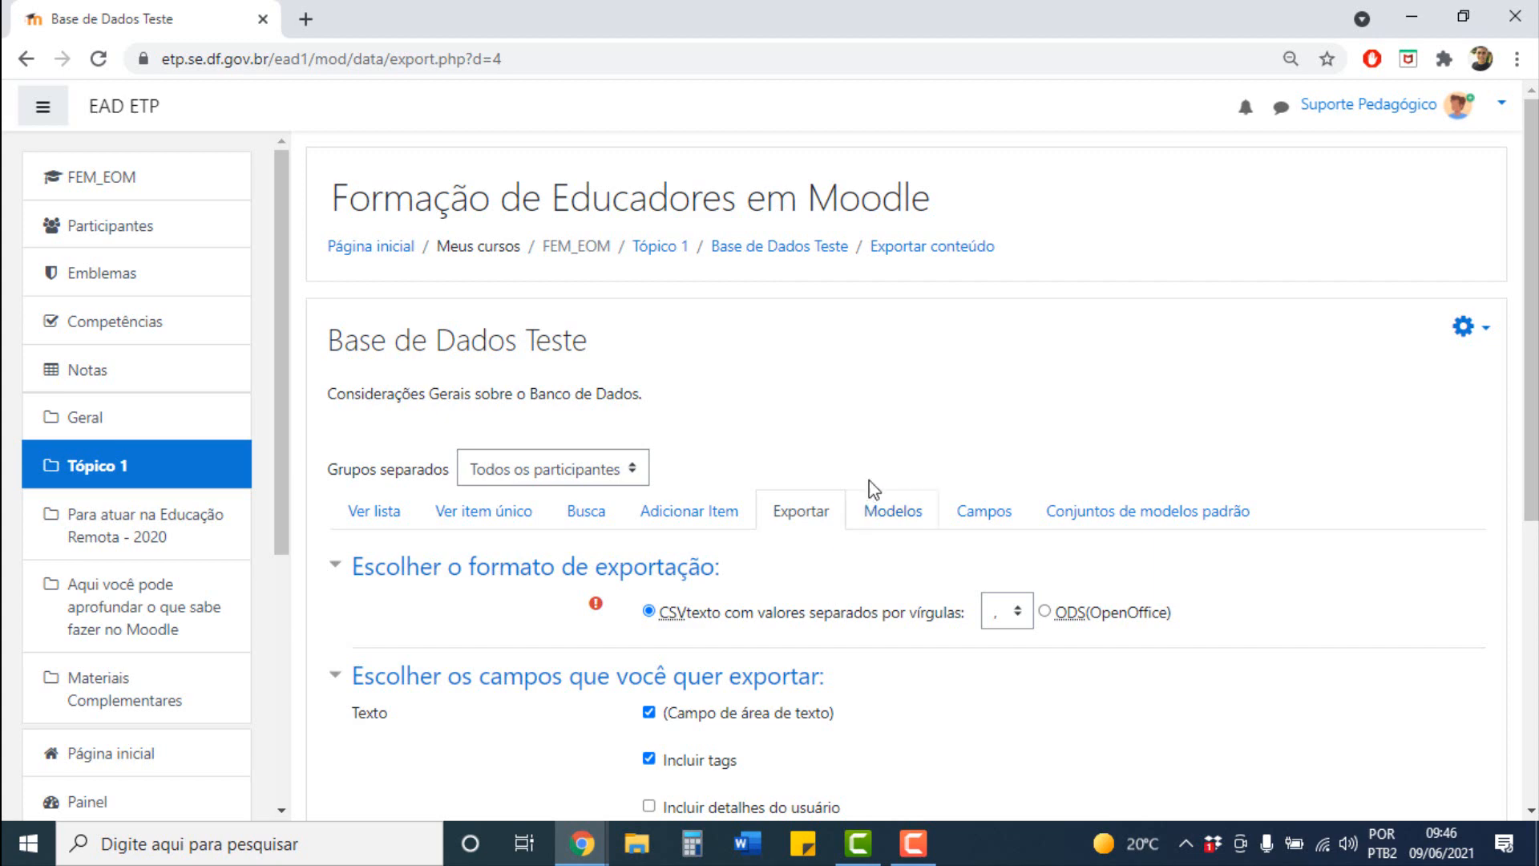
pyautogui.click(895, 507)
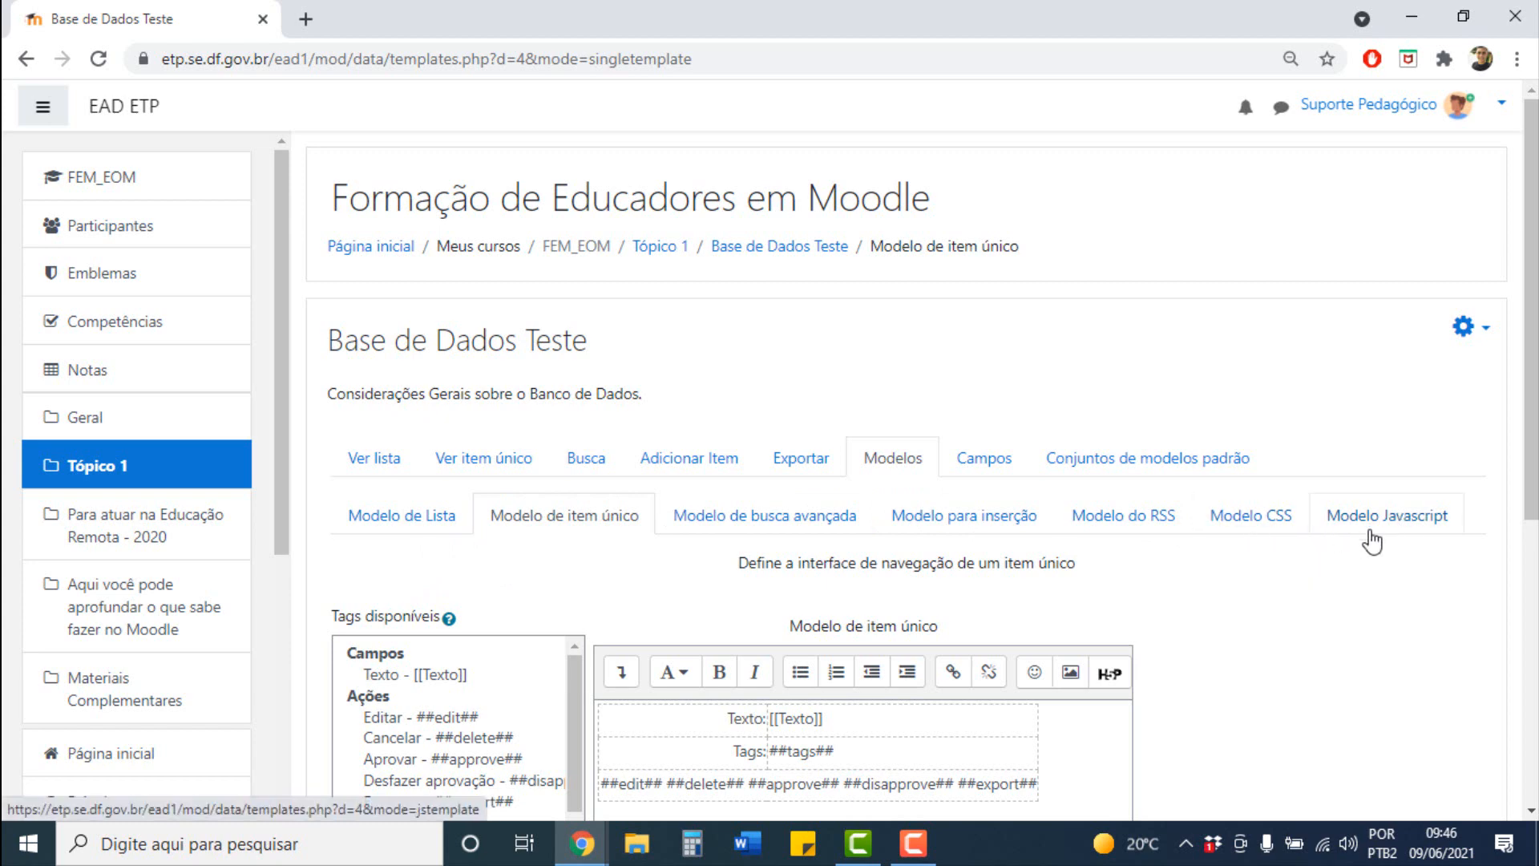
pyautogui.click(997, 454)
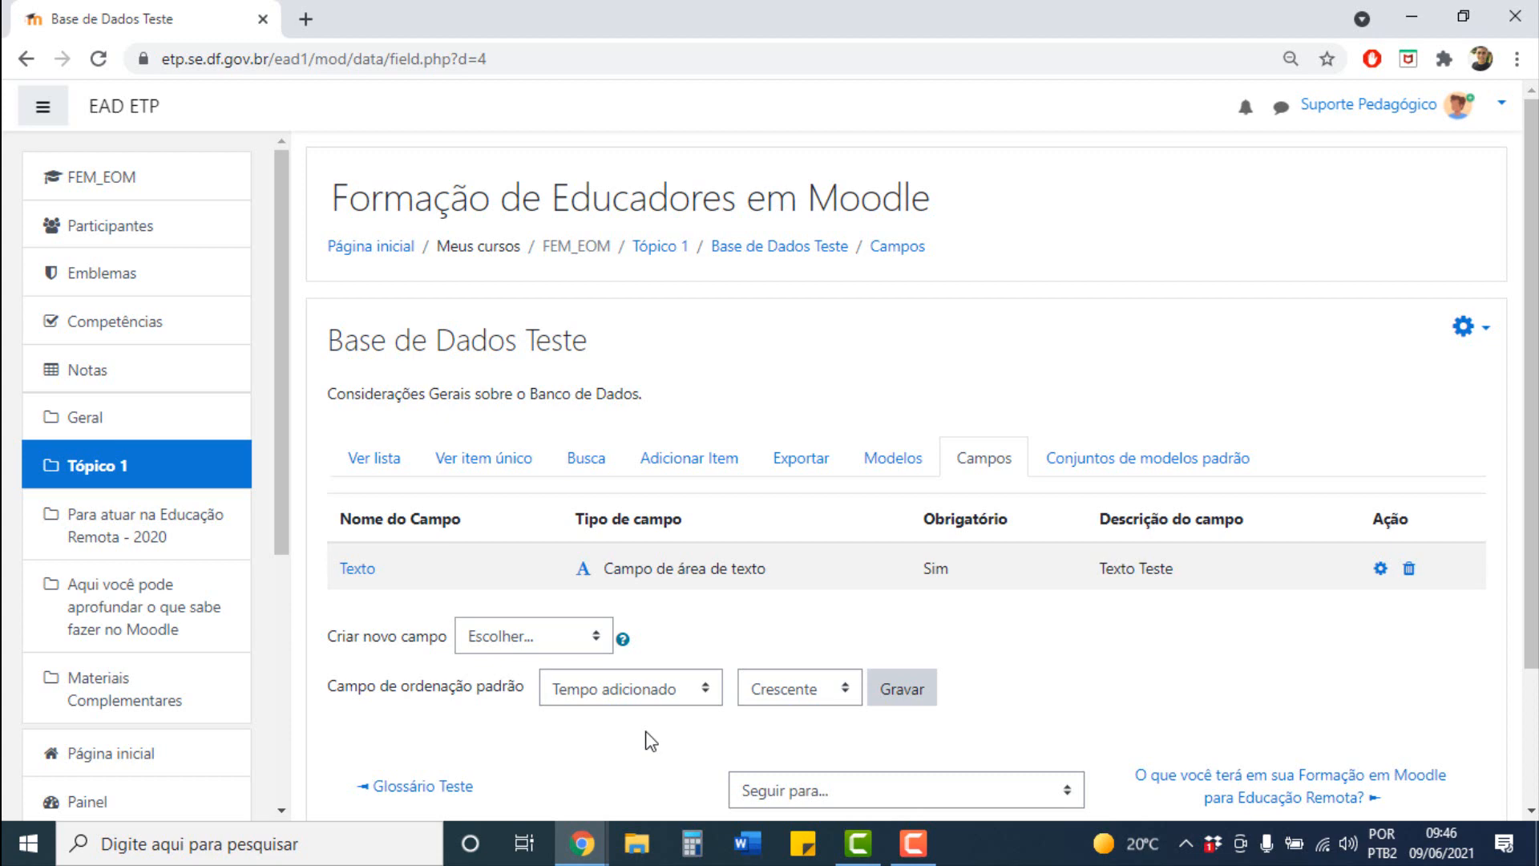
pyautogui.click(1122, 486)
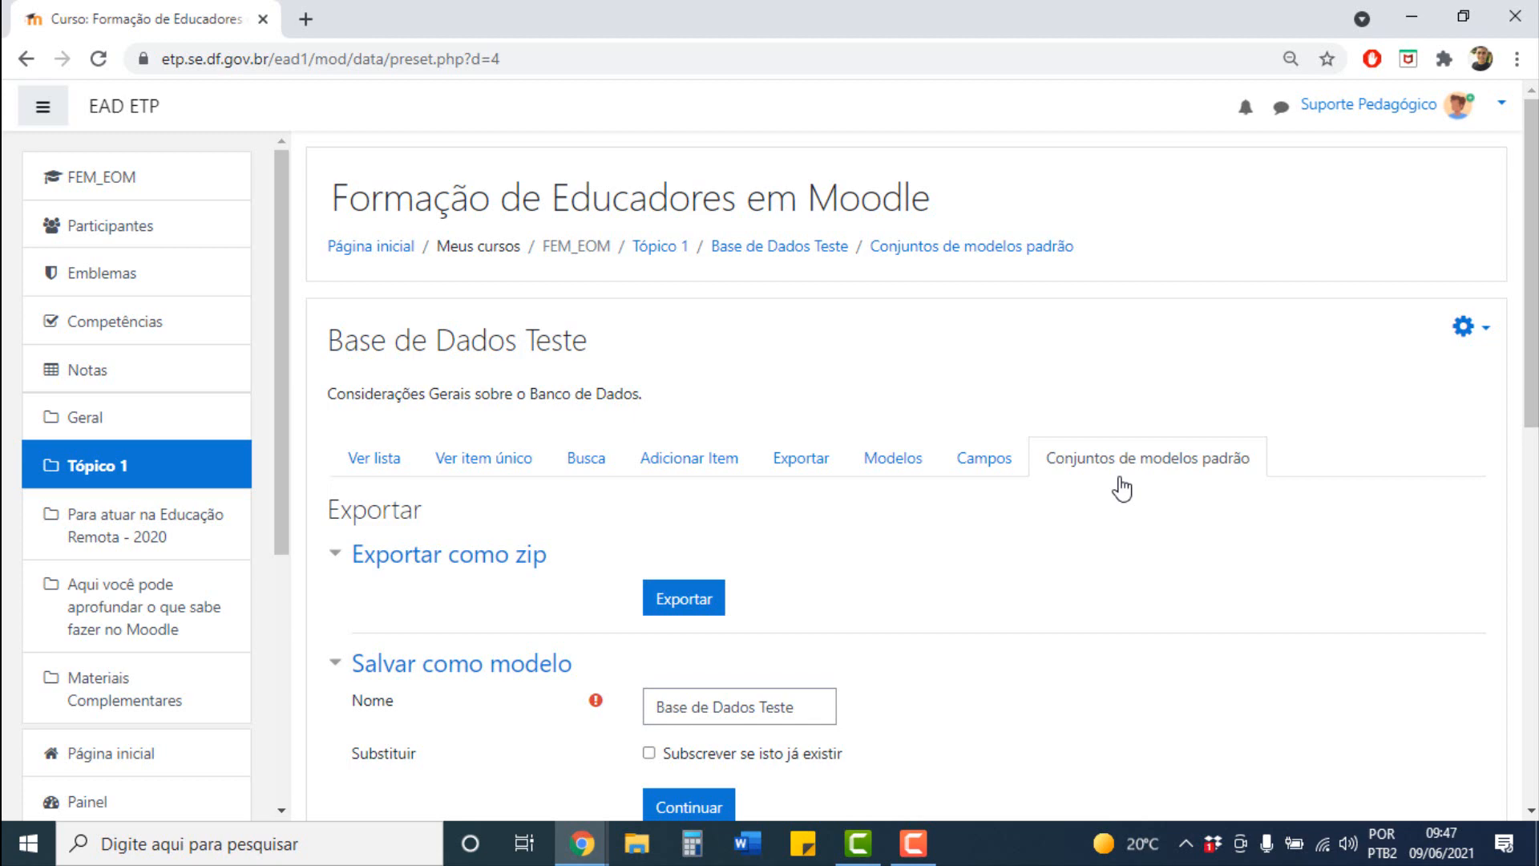
pyautogui.click(514, 469)
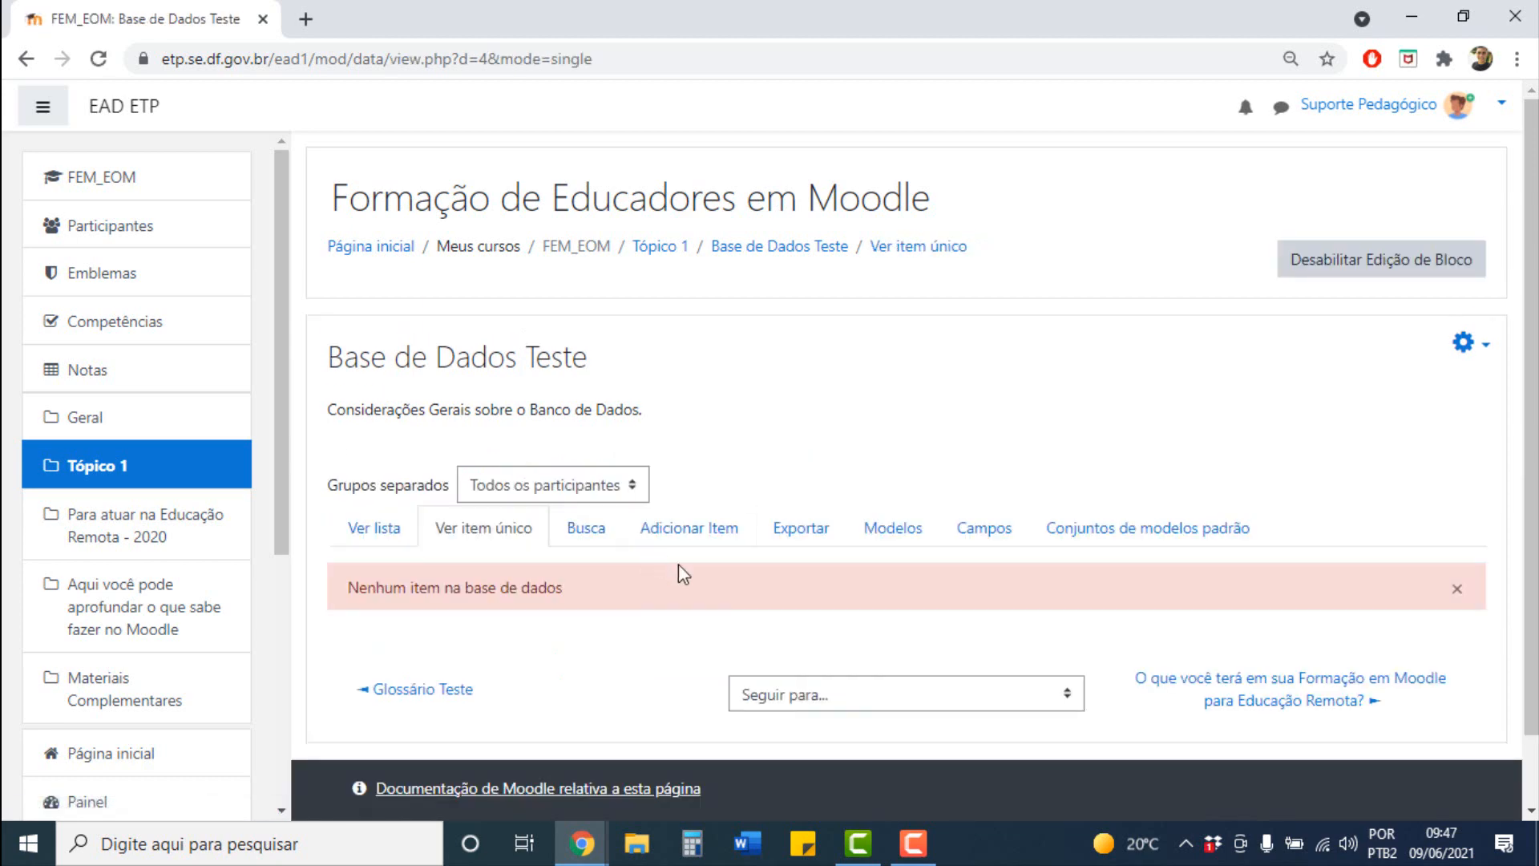
pyautogui.click(990, 532)
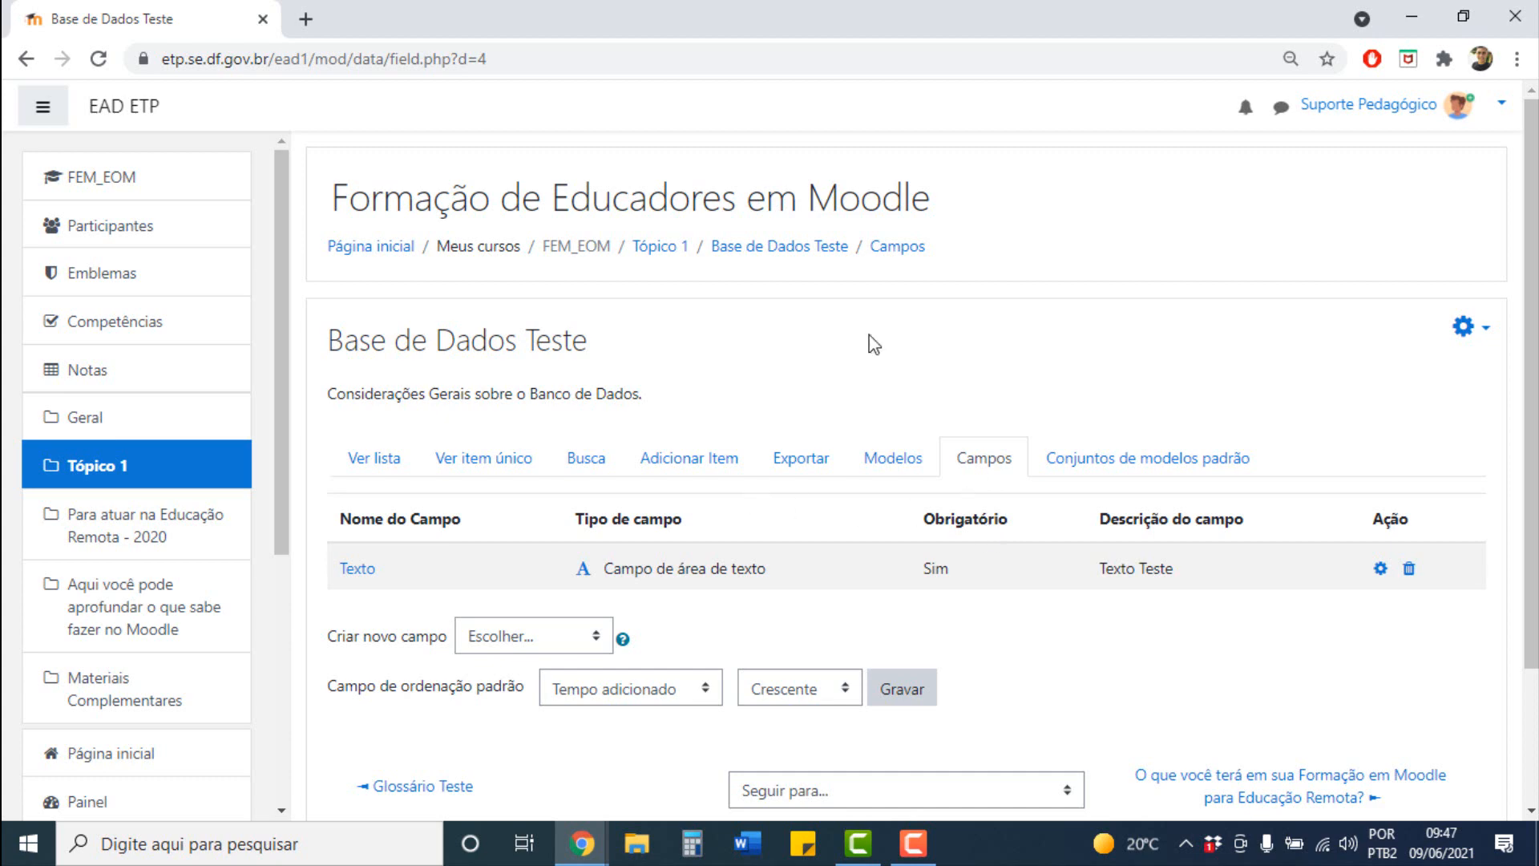
# Open the database's locally assigned roles and give the Professor role to one teacher from the lower part of the potential users list.
pyautogui.click(1465, 327)
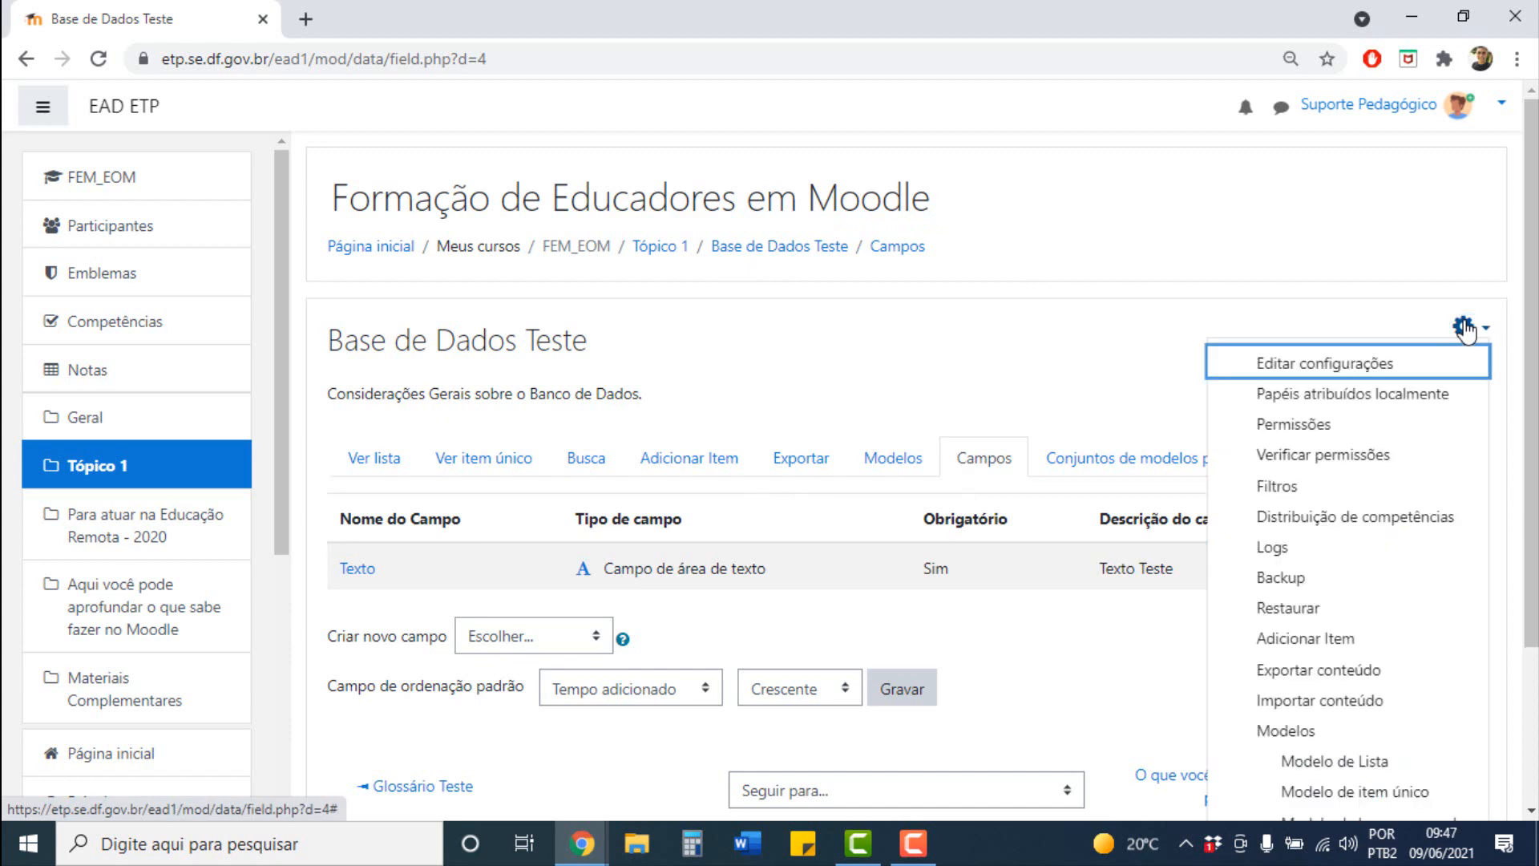
pyautogui.click(1348, 409)
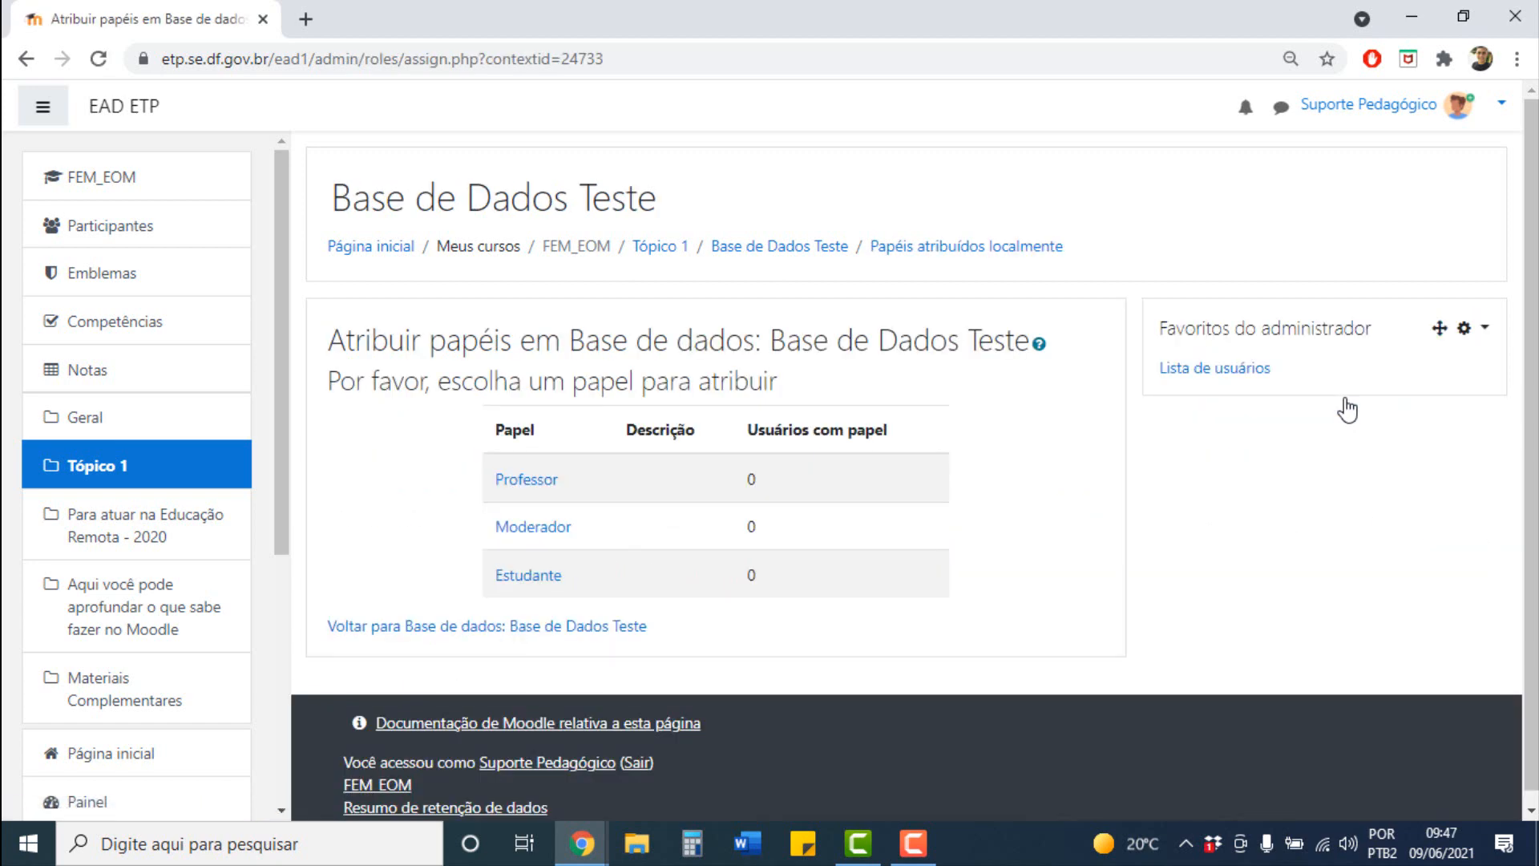
pyautogui.click(551, 493)
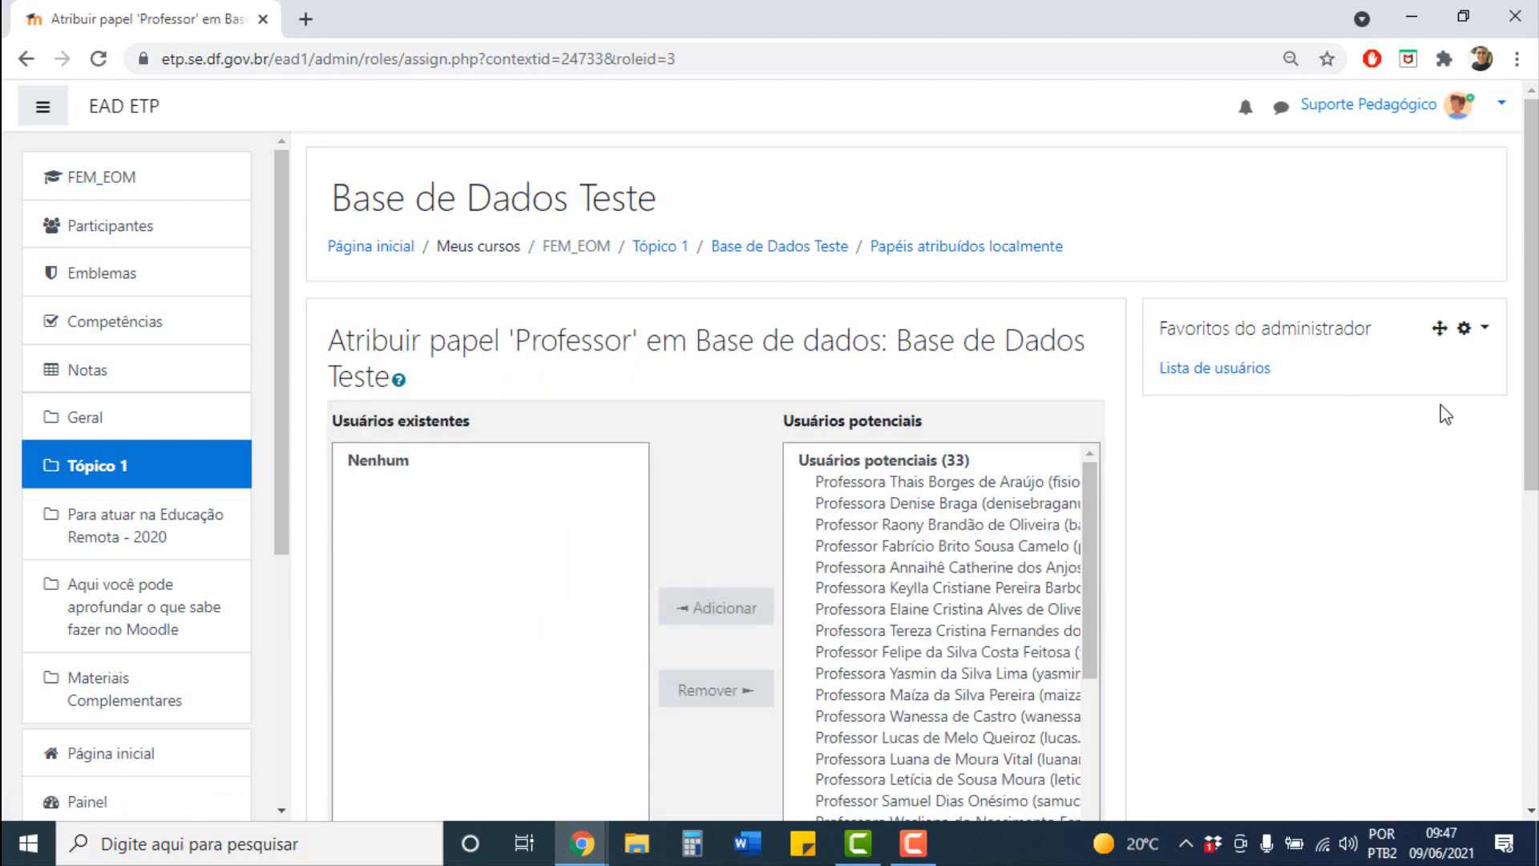
pyautogui.scroll(-3, 1411, 417)
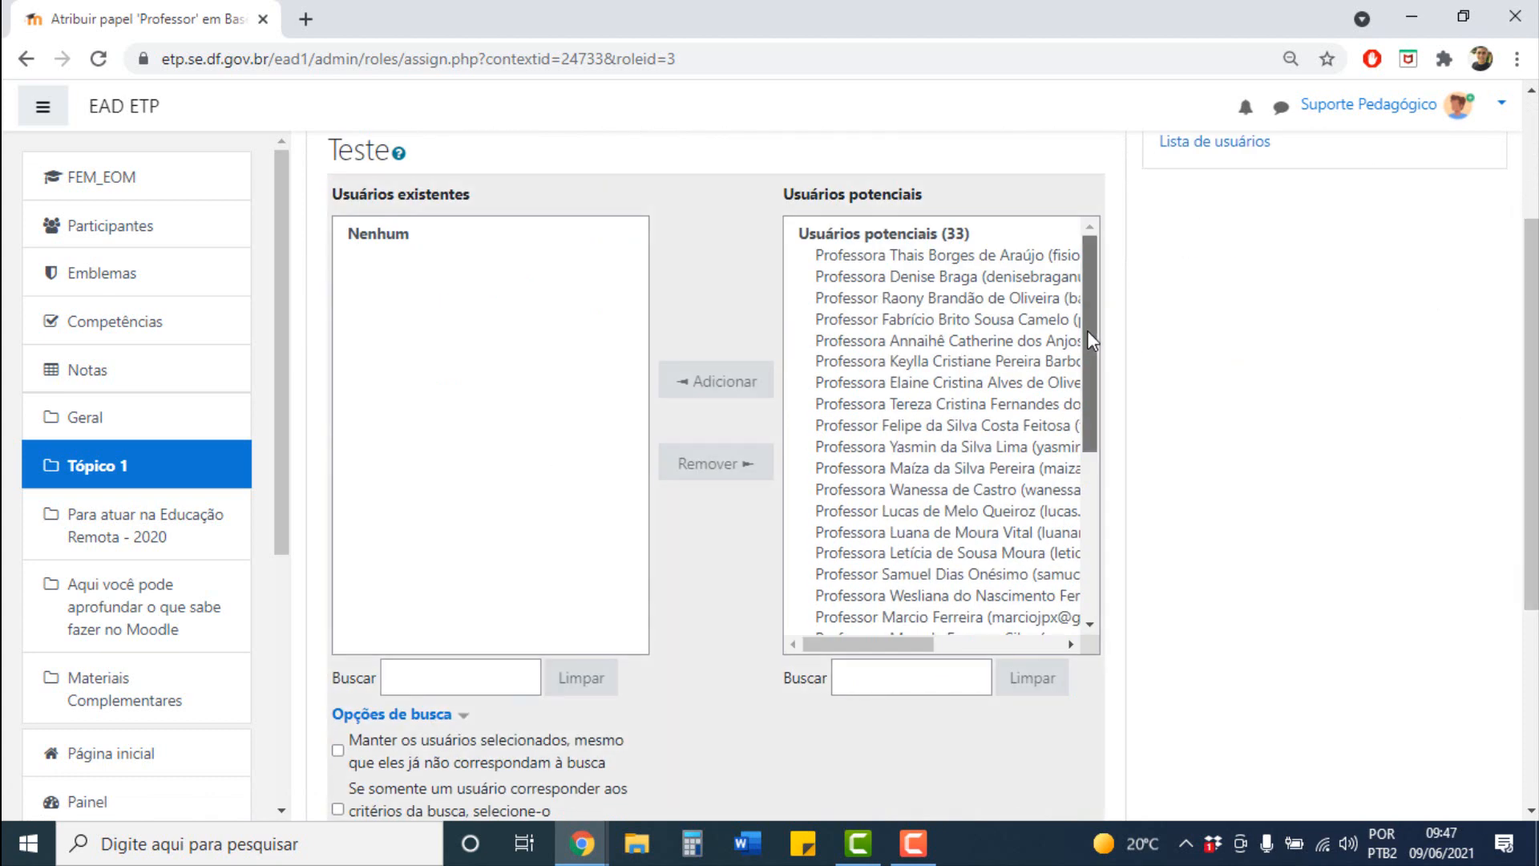
pyautogui.moveTo(1087, 331); pyautogui.dragTo(1095, 505)
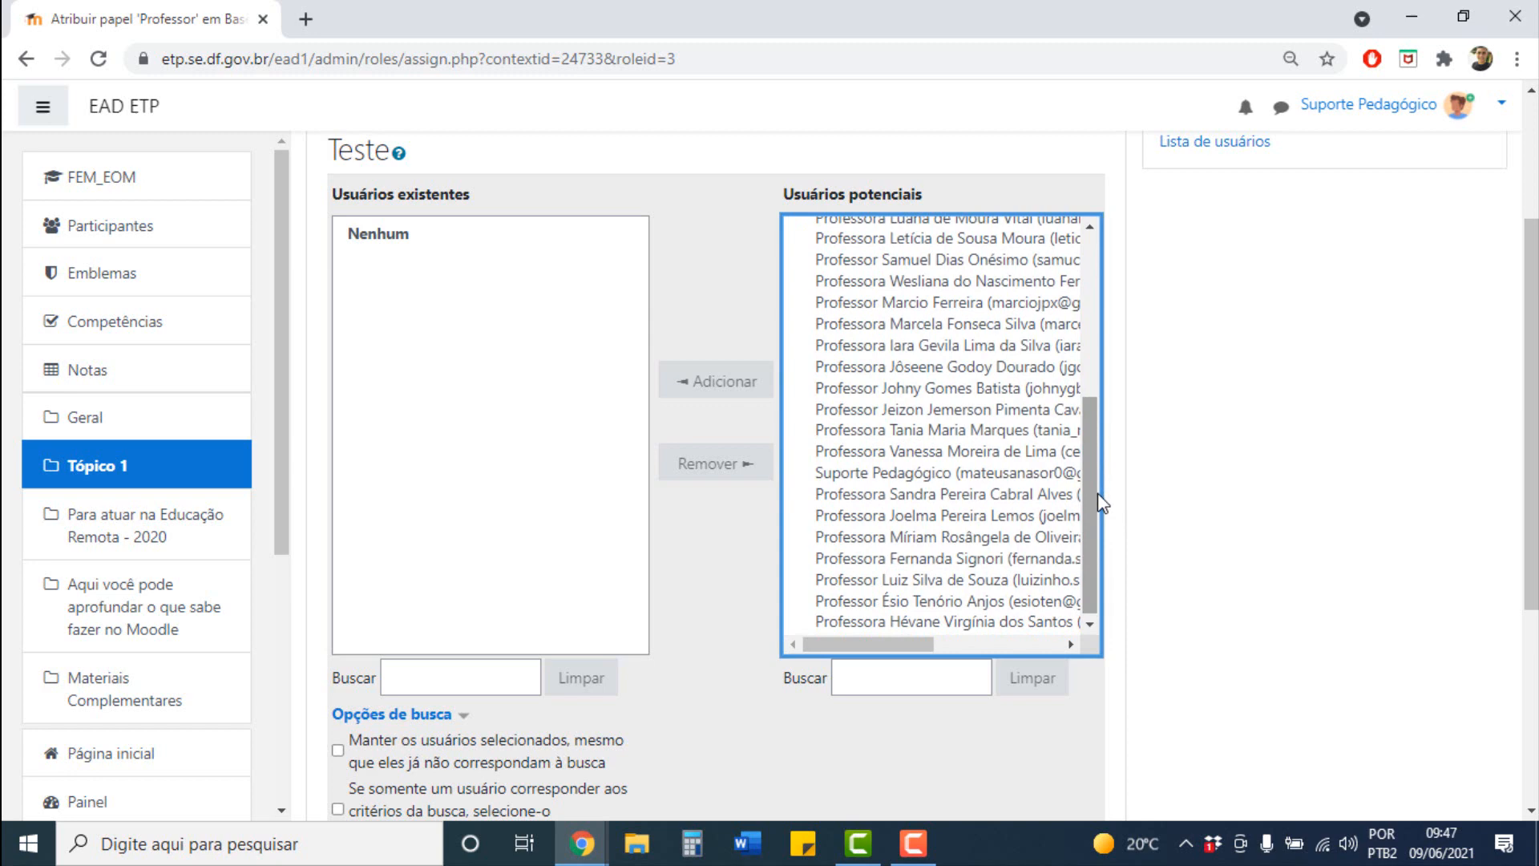
pyautogui.click(942, 494)
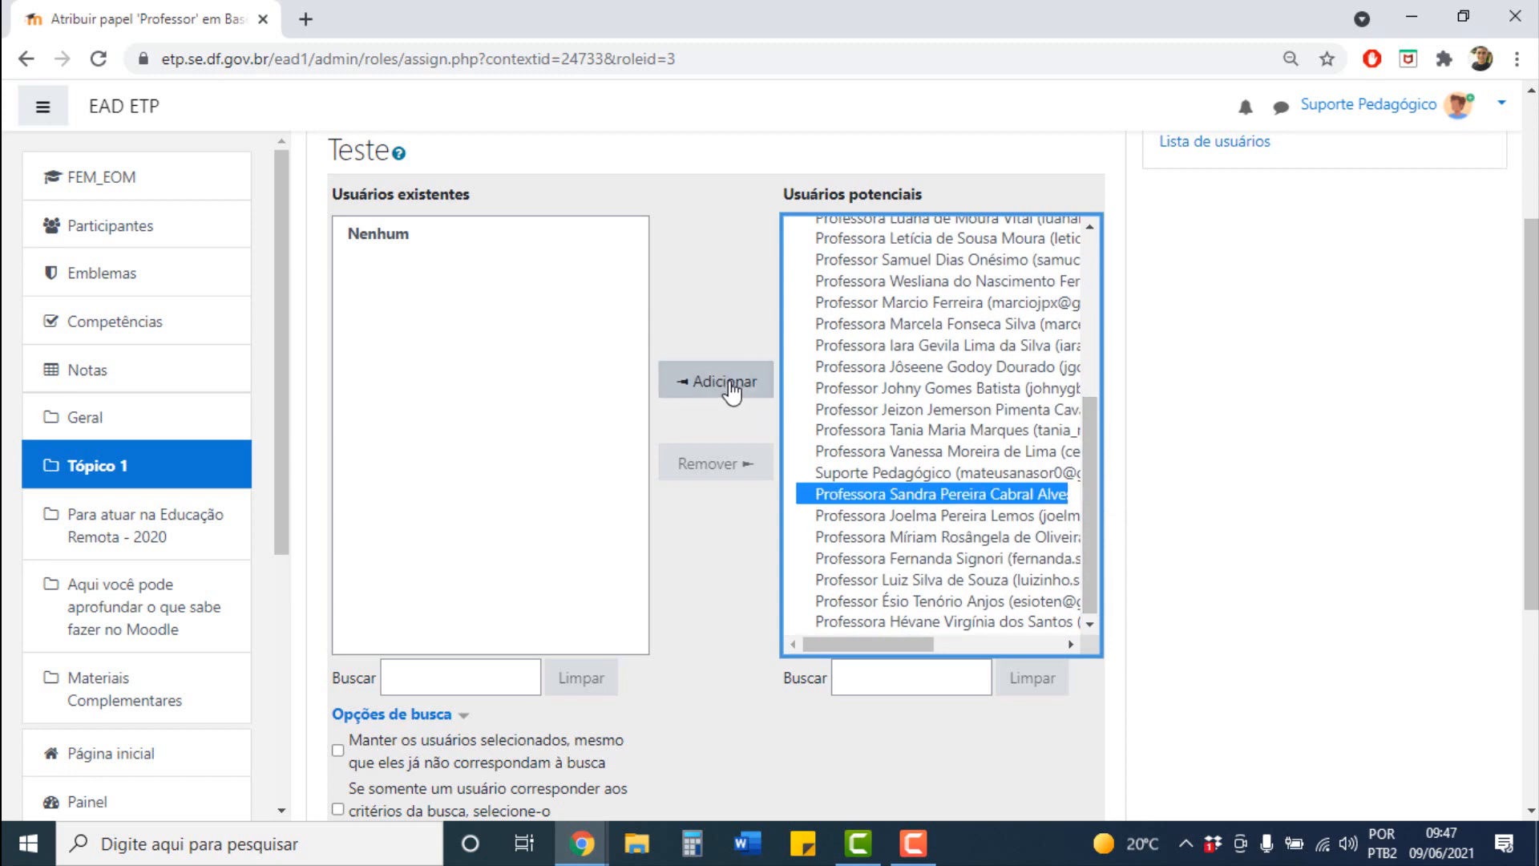
pyautogui.click(726, 383)
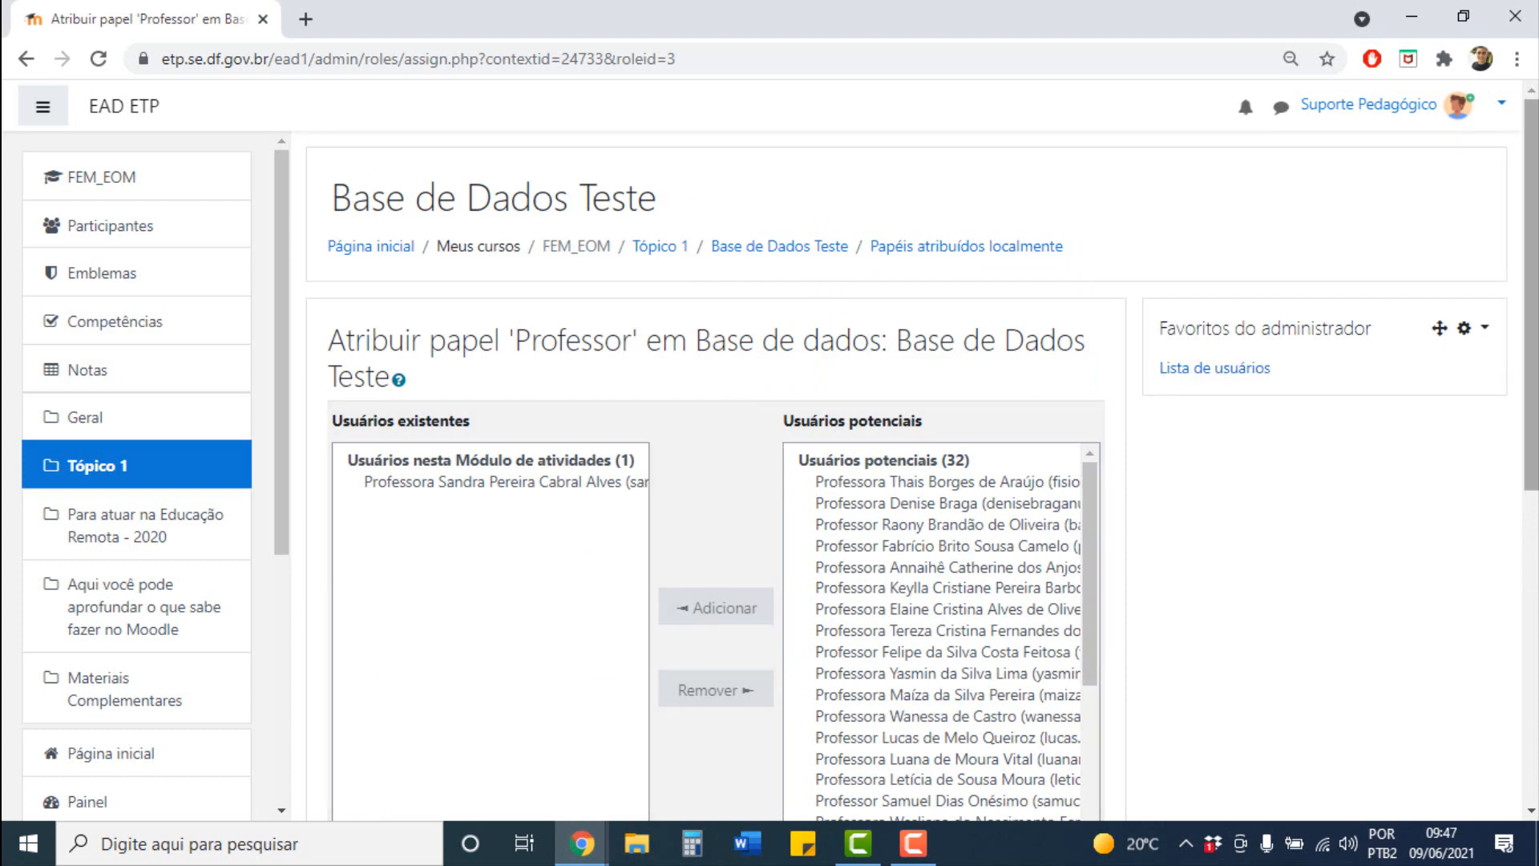
# Add two more teachers from the upper part of the potential users list to the Professor role, one after the other.
pyautogui.moveTo(1532, 312)
pyautogui.mouseDown()
pyautogui.moveTo(1532, 527)
pyautogui.moveTo(1532, 332)
pyautogui.mouseUp()
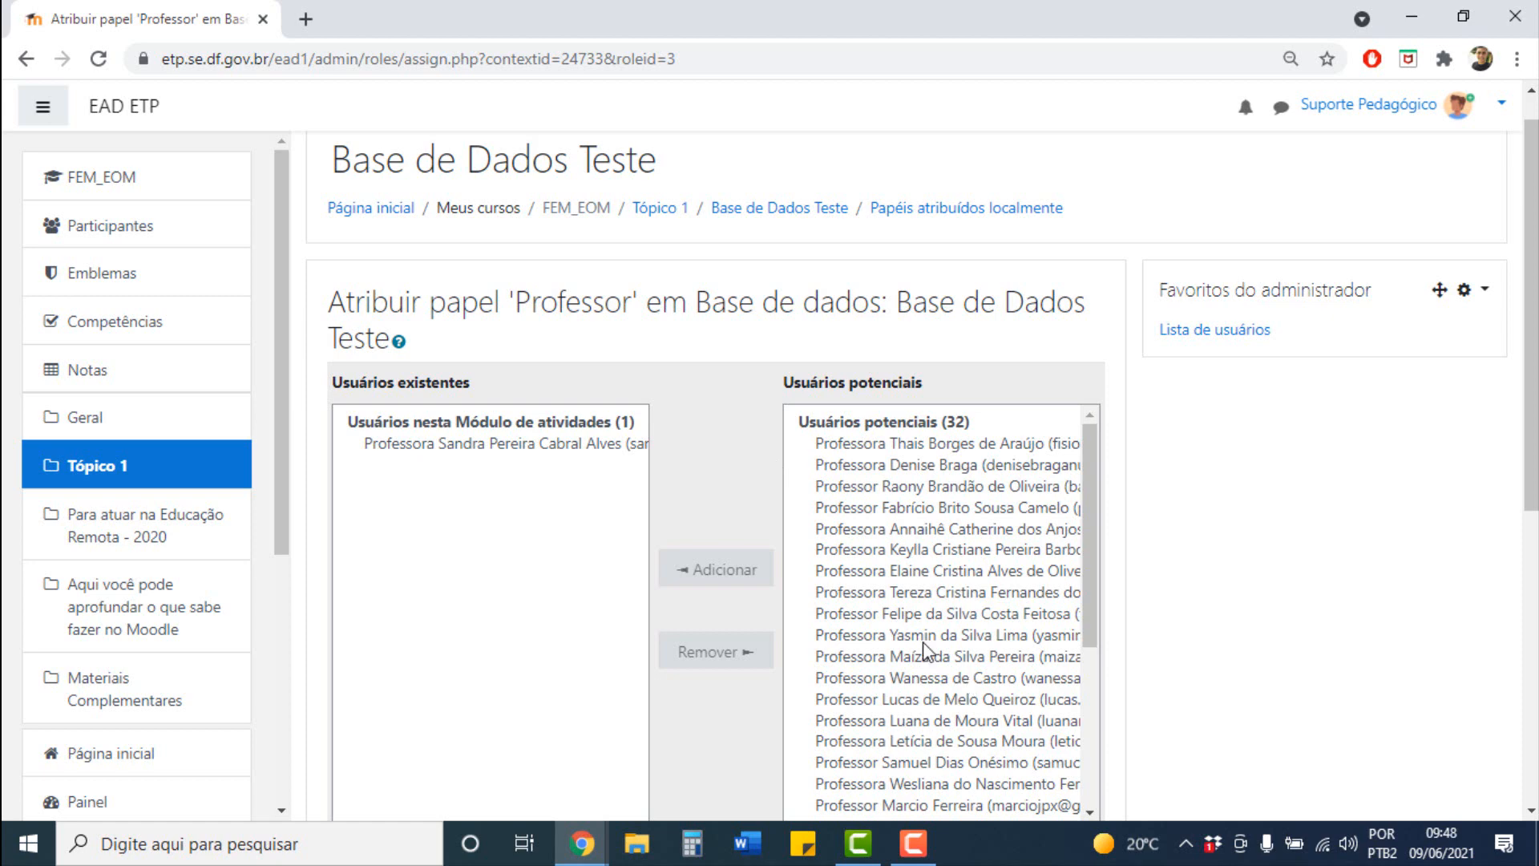
pyautogui.click(953, 578)
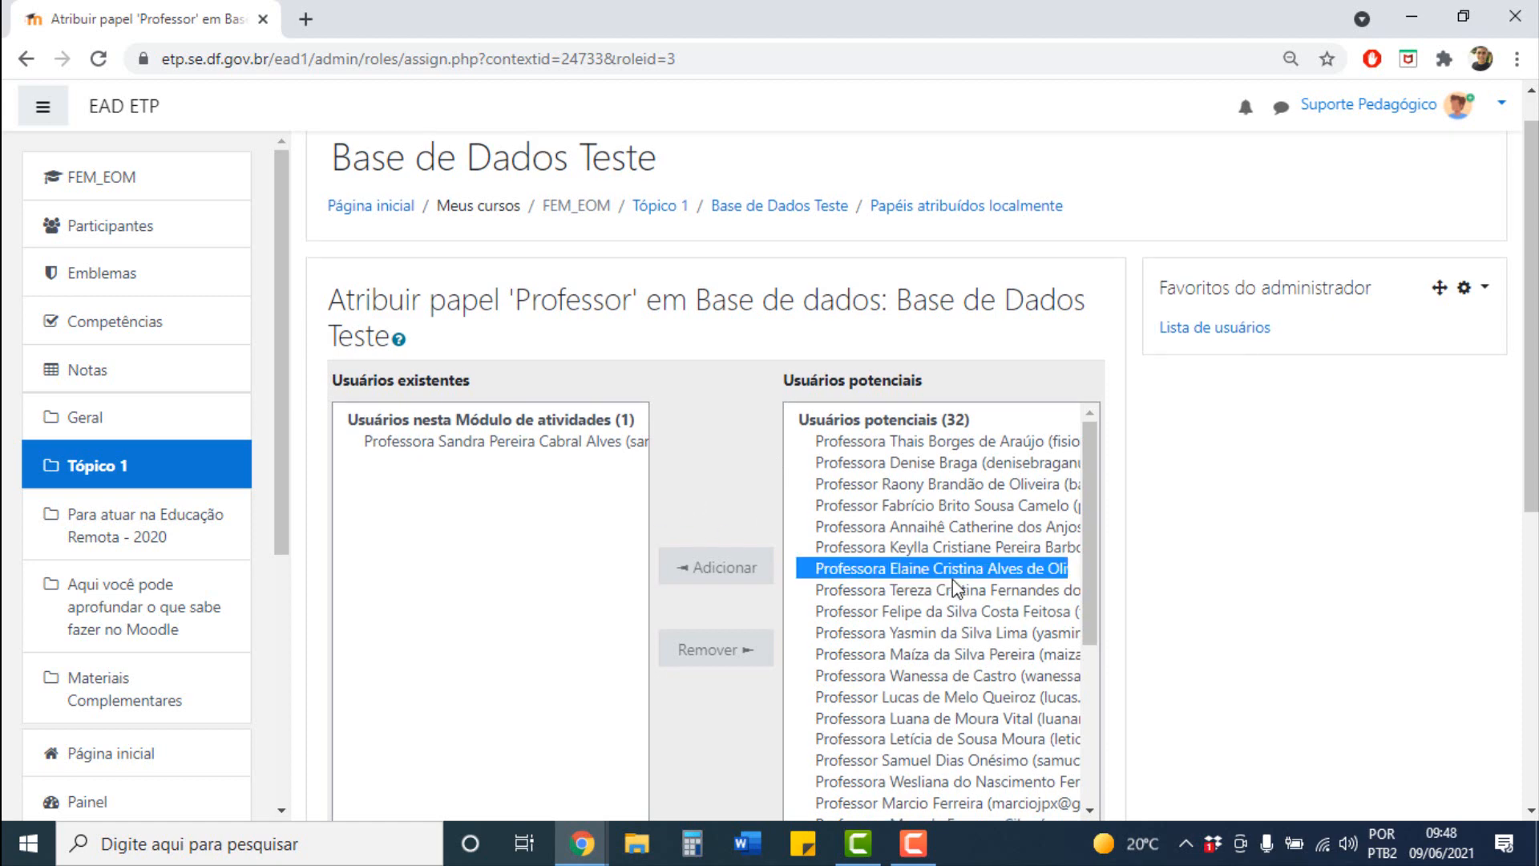
pyautogui.click(721, 569)
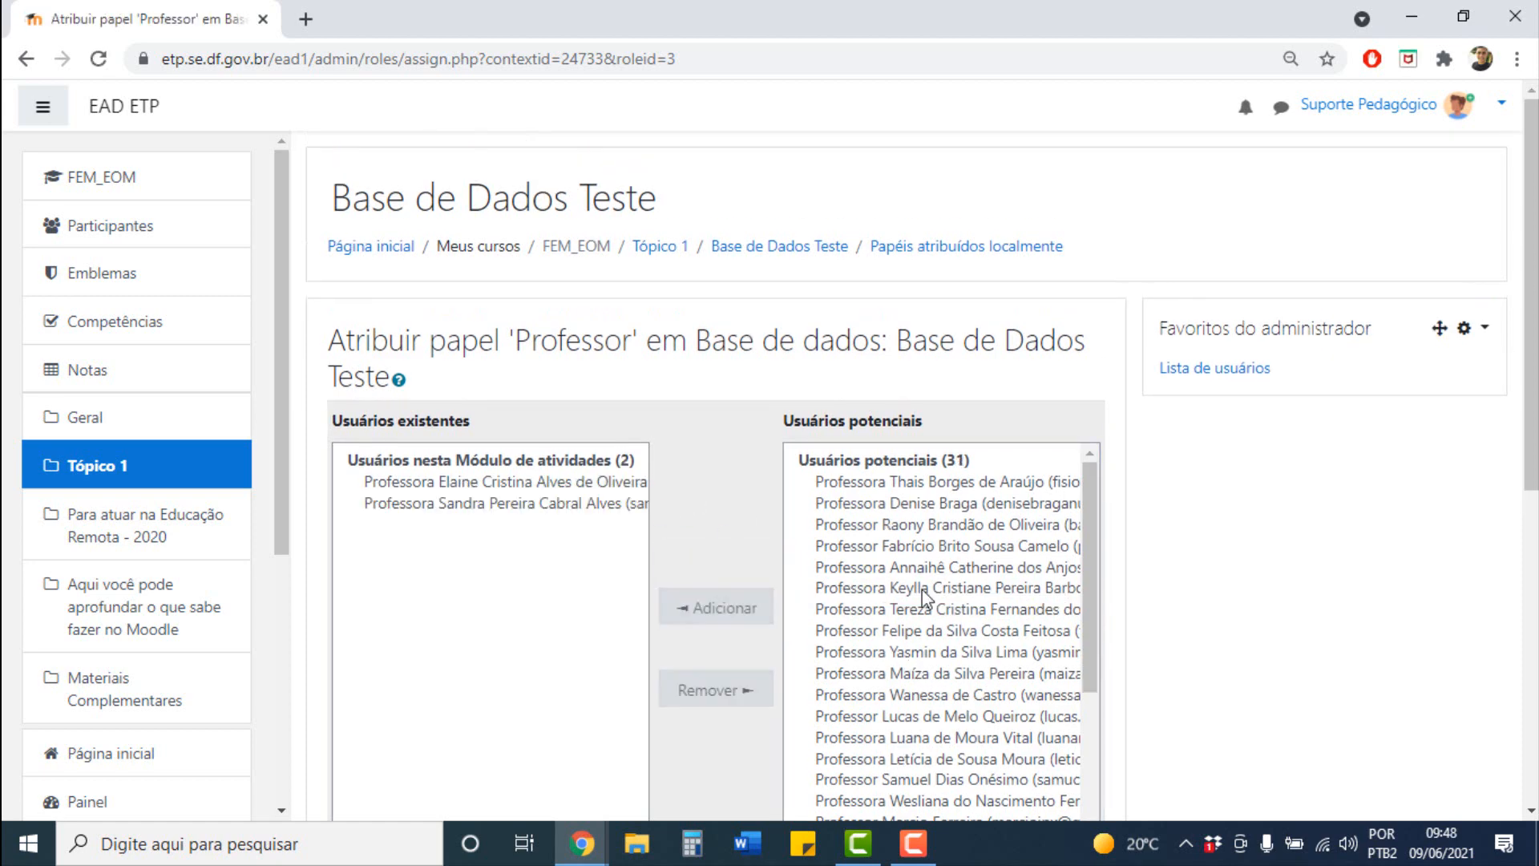
pyautogui.click(924, 589)
pyautogui.click(719, 567)
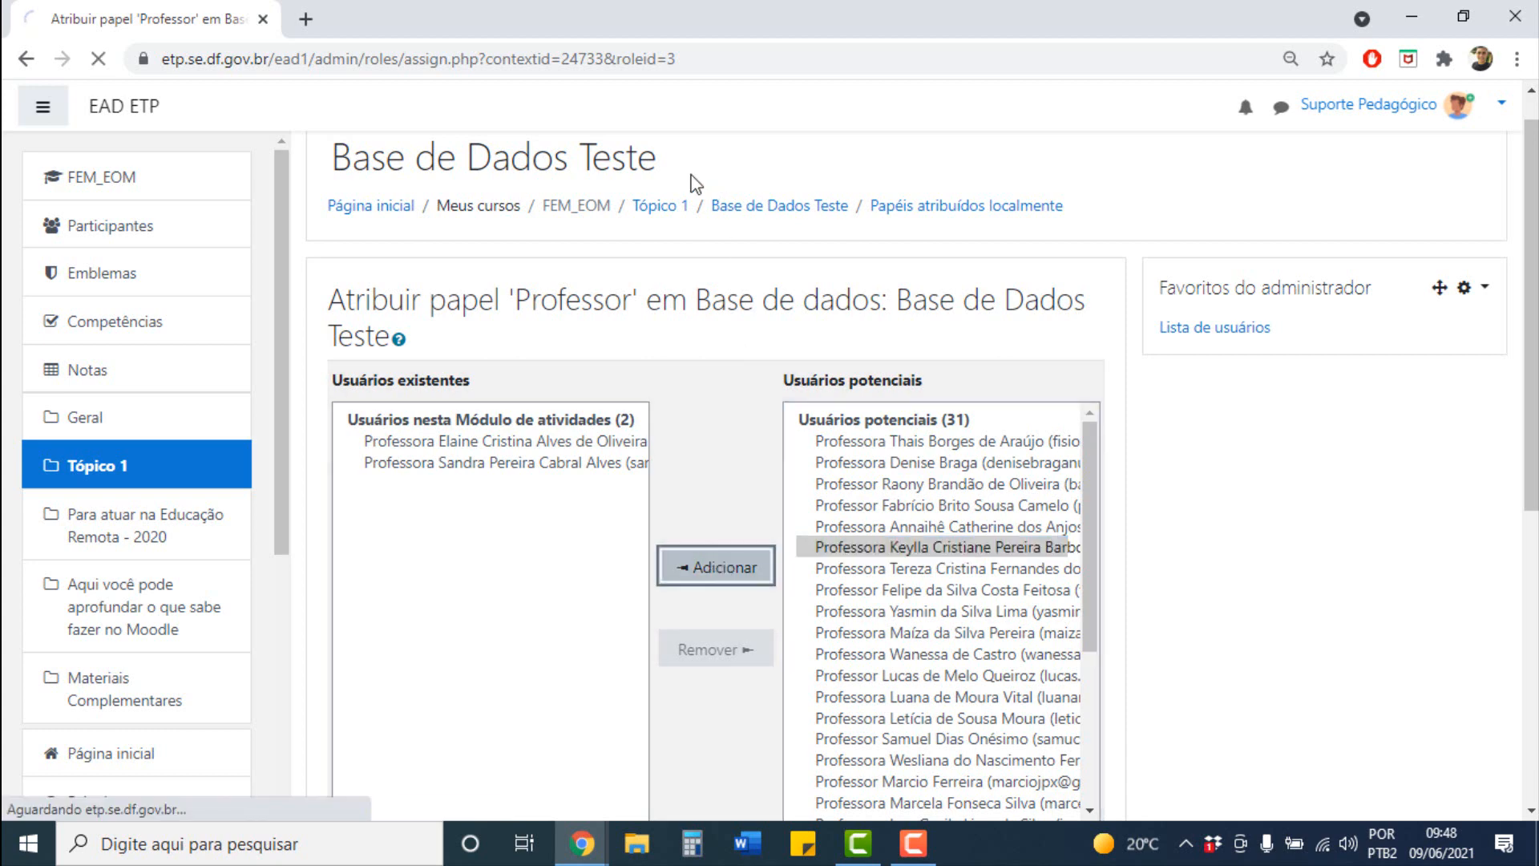
# Return to the FEM_EOM course, reopen the last Base de Dados Teste in Tópico 1 and check its Ver lista and Ver item único views.
pyautogui.click(582, 255)
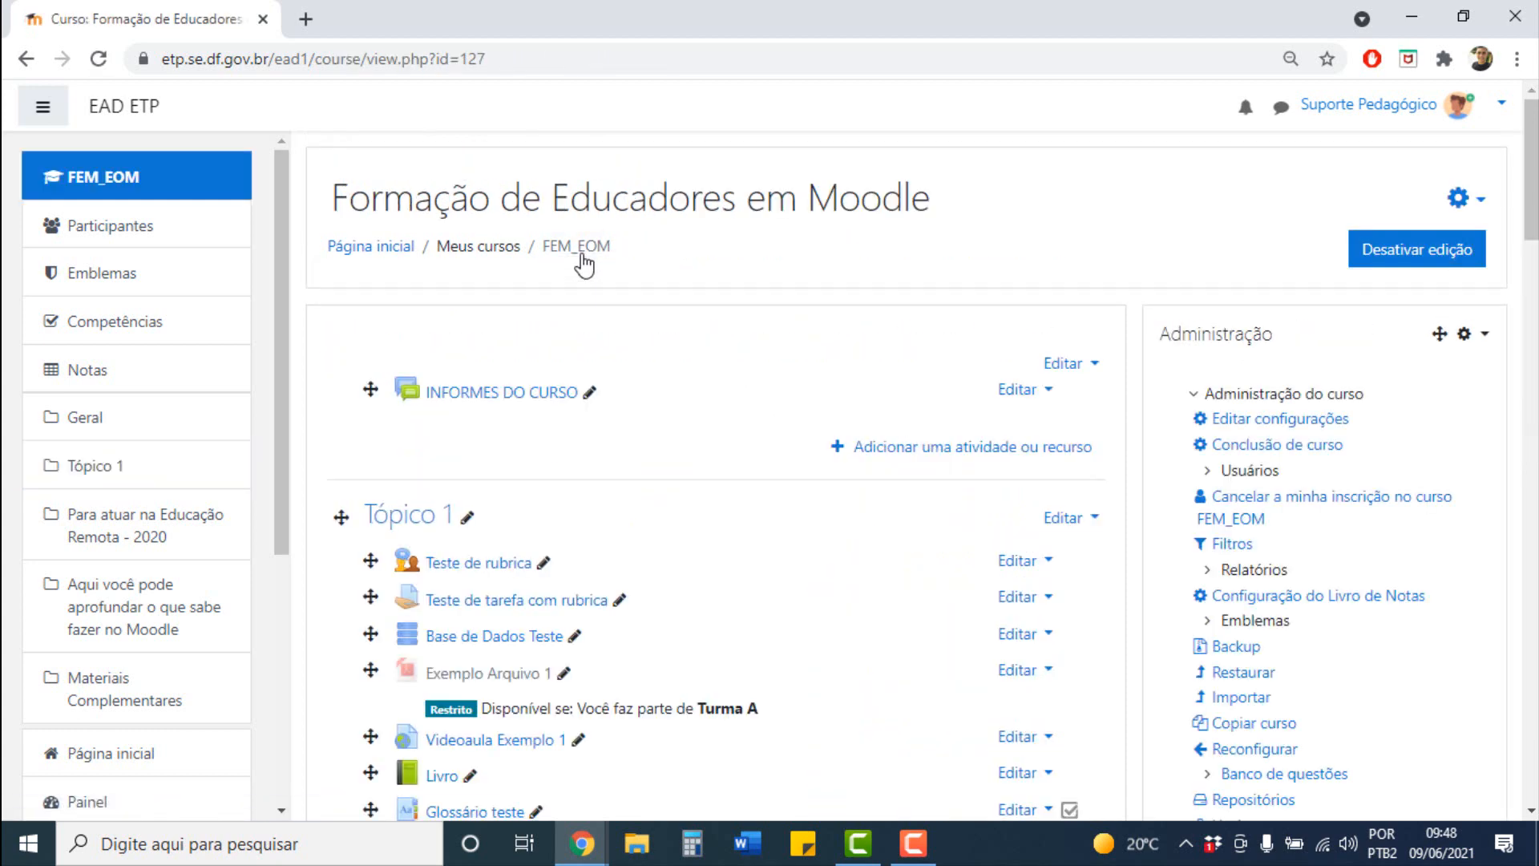
pyautogui.scroll(-5, 583, 264)
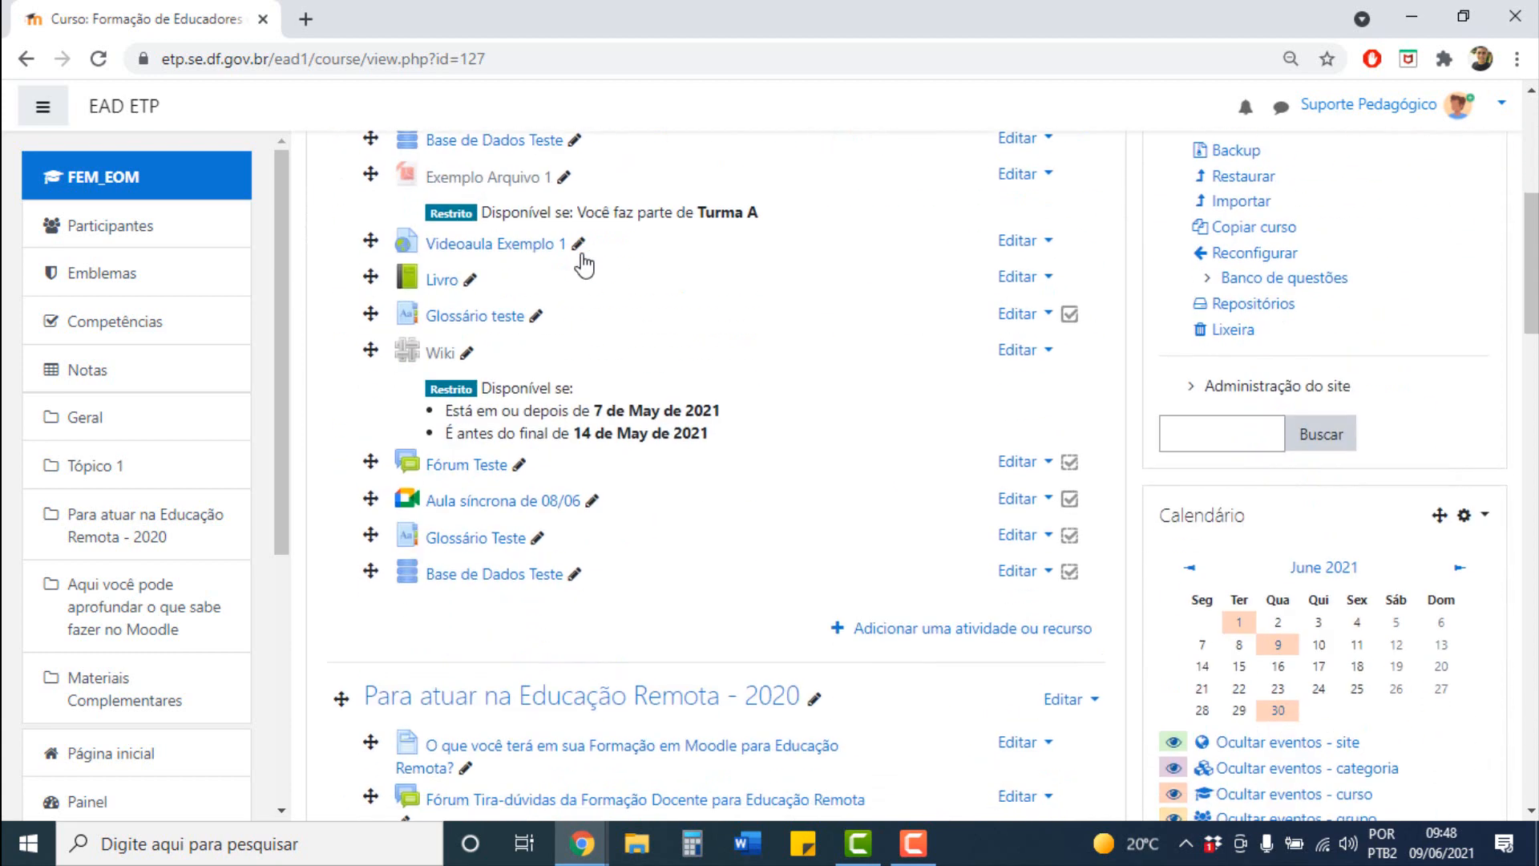
pyautogui.click(511, 576)
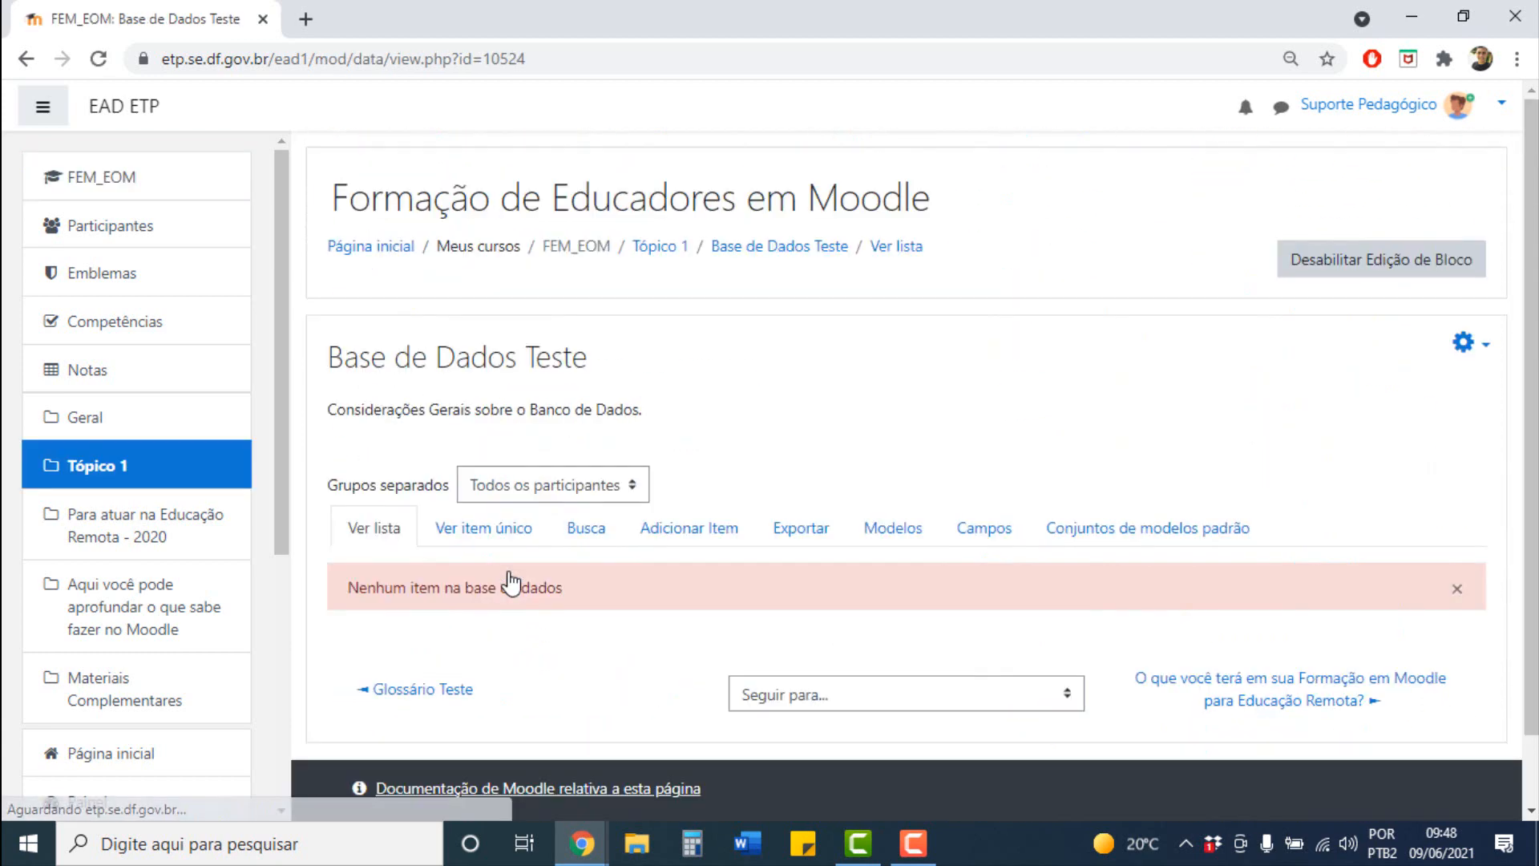
pyautogui.scroll(-1, 511, 583)
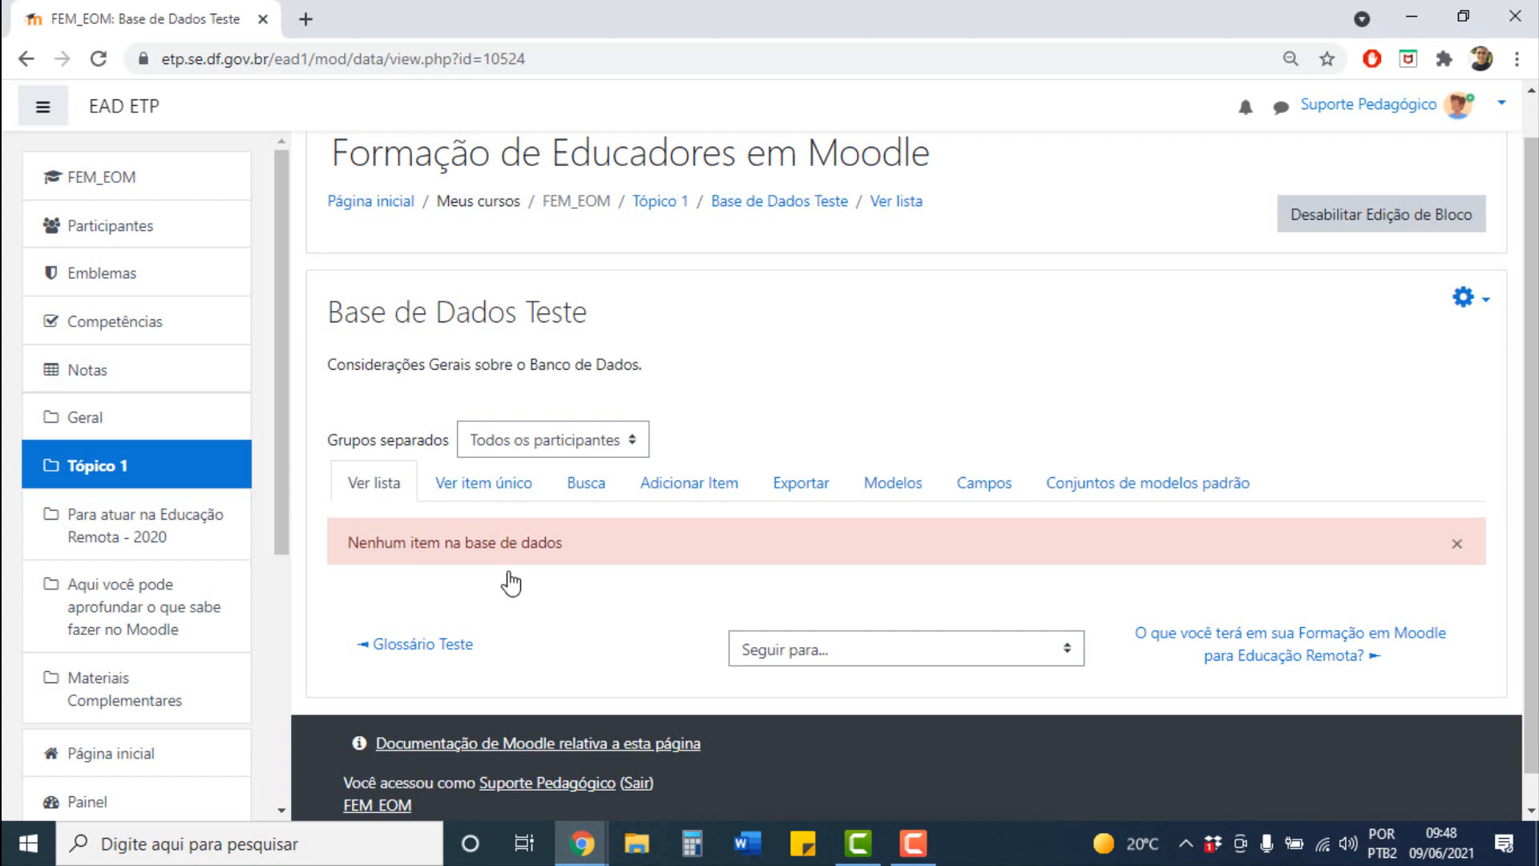
pyautogui.click(515, 489)
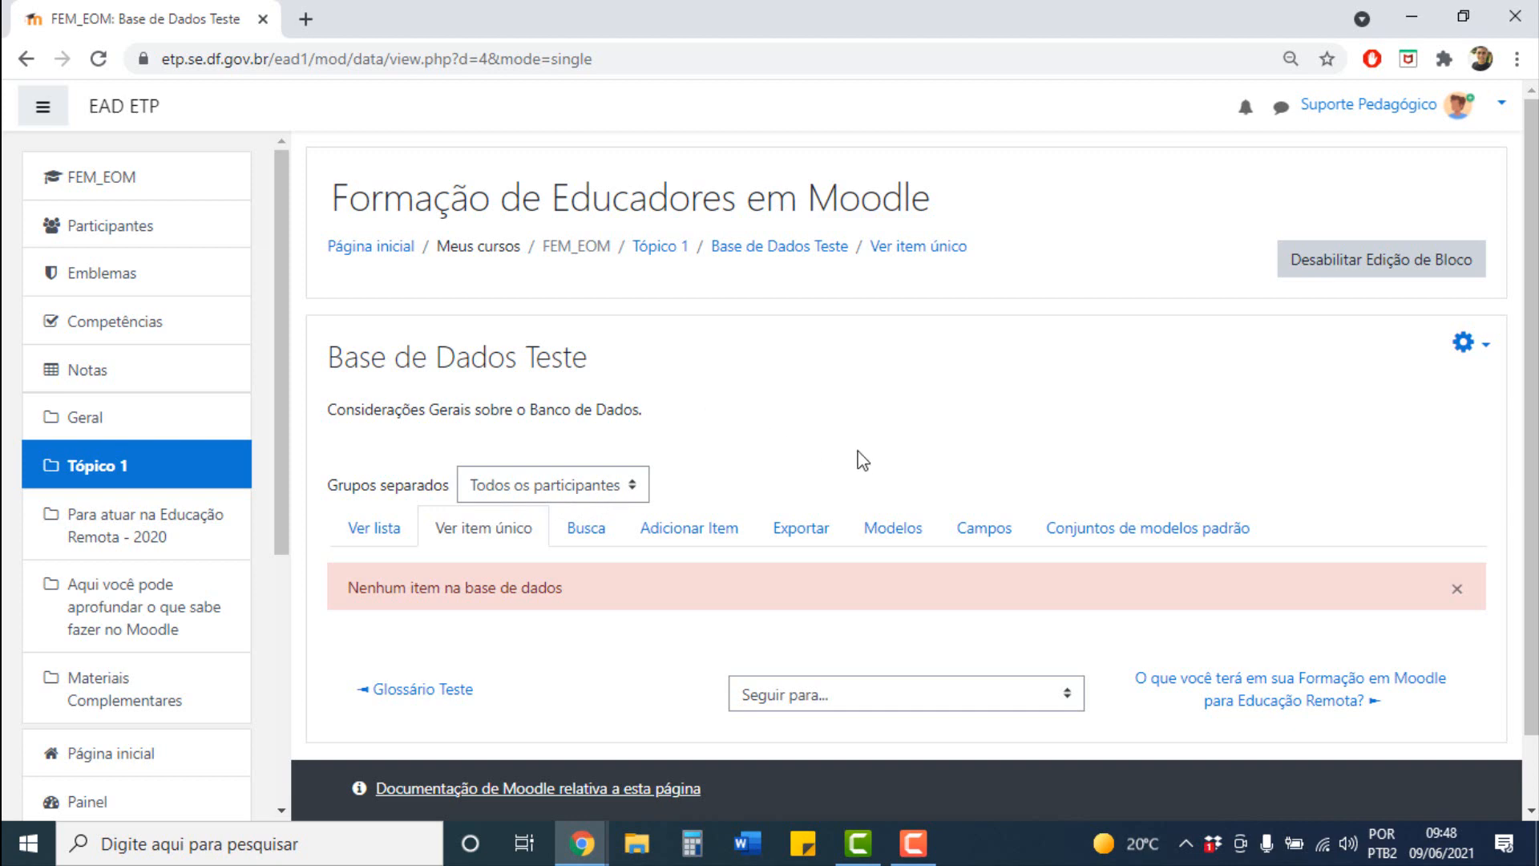
# Go back to the FEM_EOM course, open the earlier Base de Dados Teste in Tópico 1 and review its listed items.
pyautogui.click(591, 252)
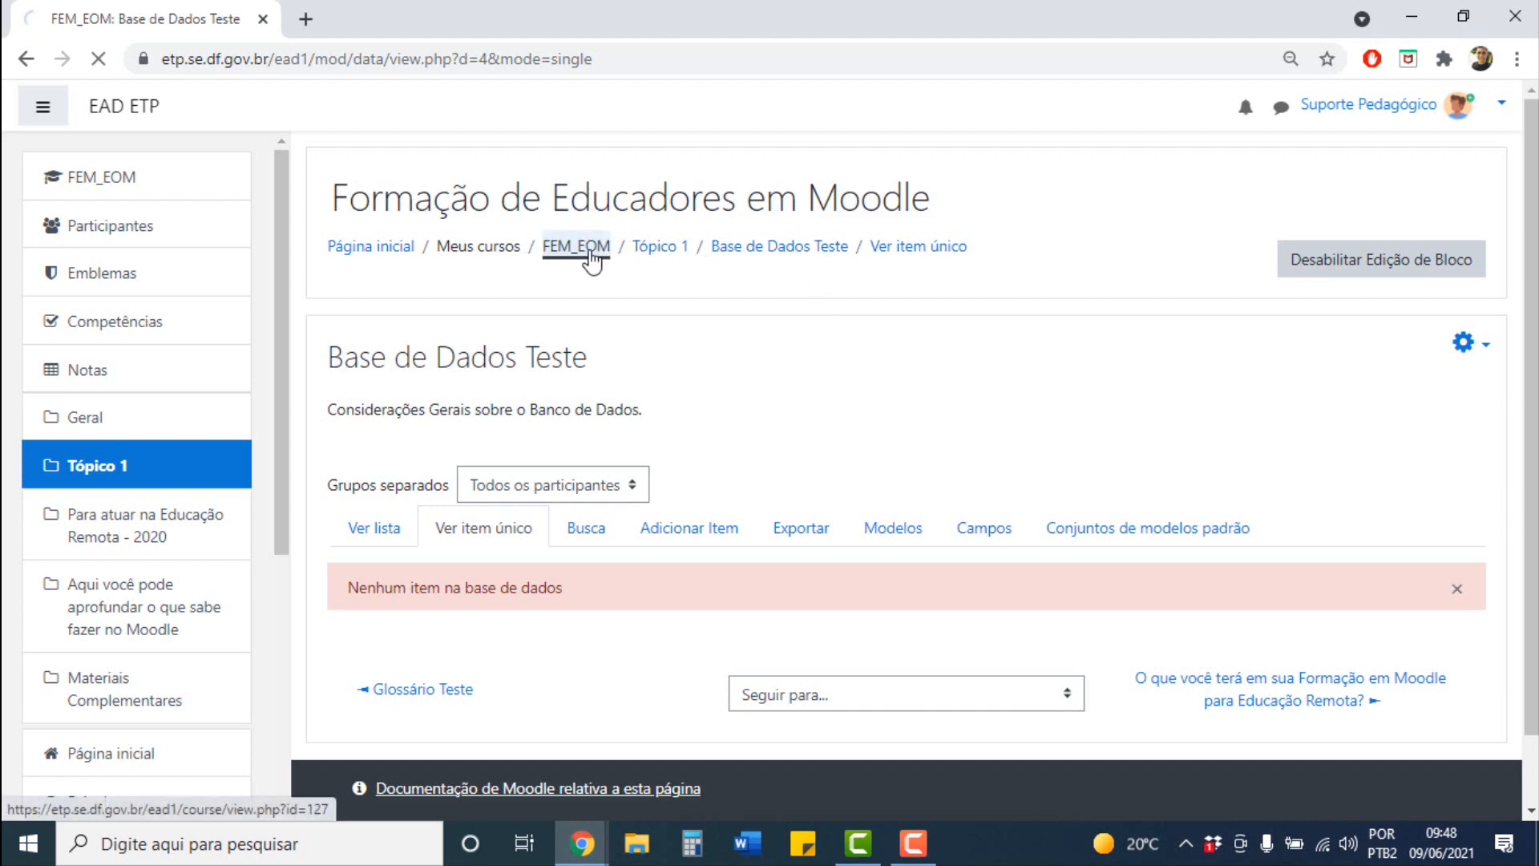
pyautogui.moveTo(1531, 237); pyautogui.dragTo(1532, 280)
pyautogui.click(507, 400)
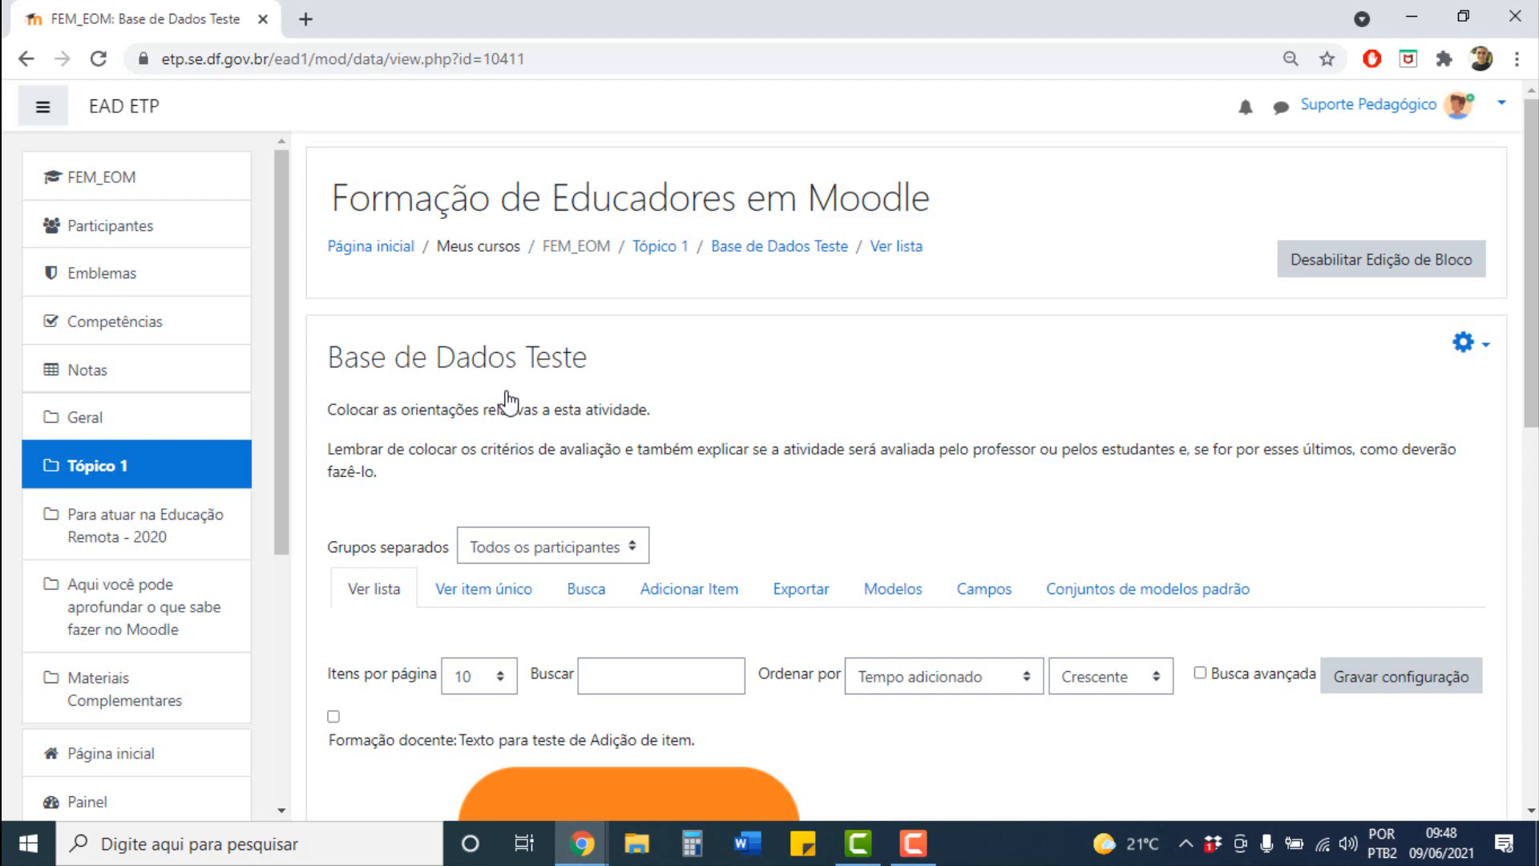
pyautogui.moveTo(1532, 394); pyautogui.dragTo(1532, 631)
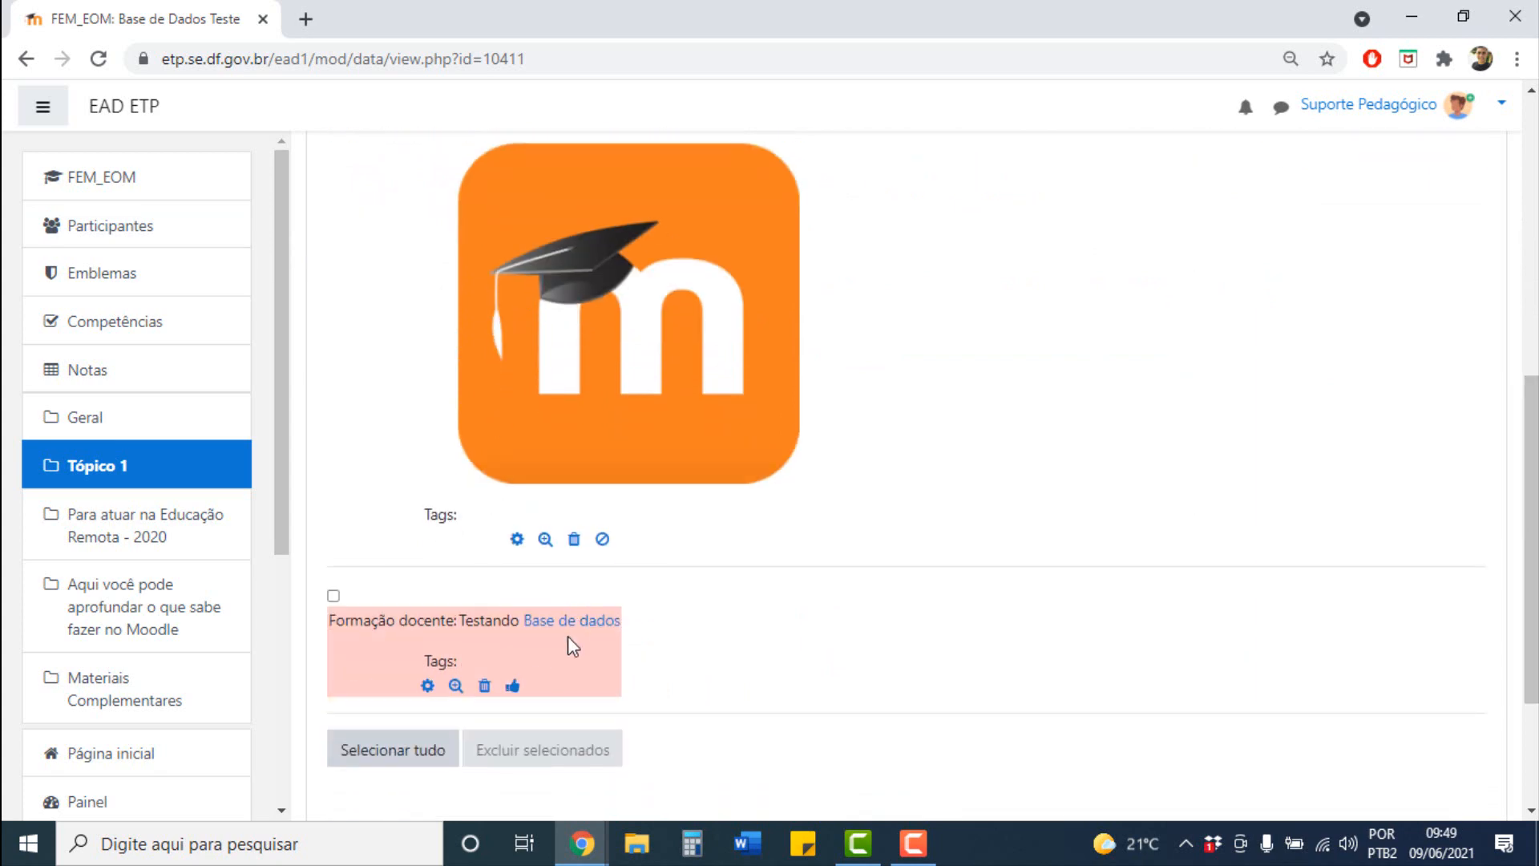
pyautogui.scroll(6, 487, 464)
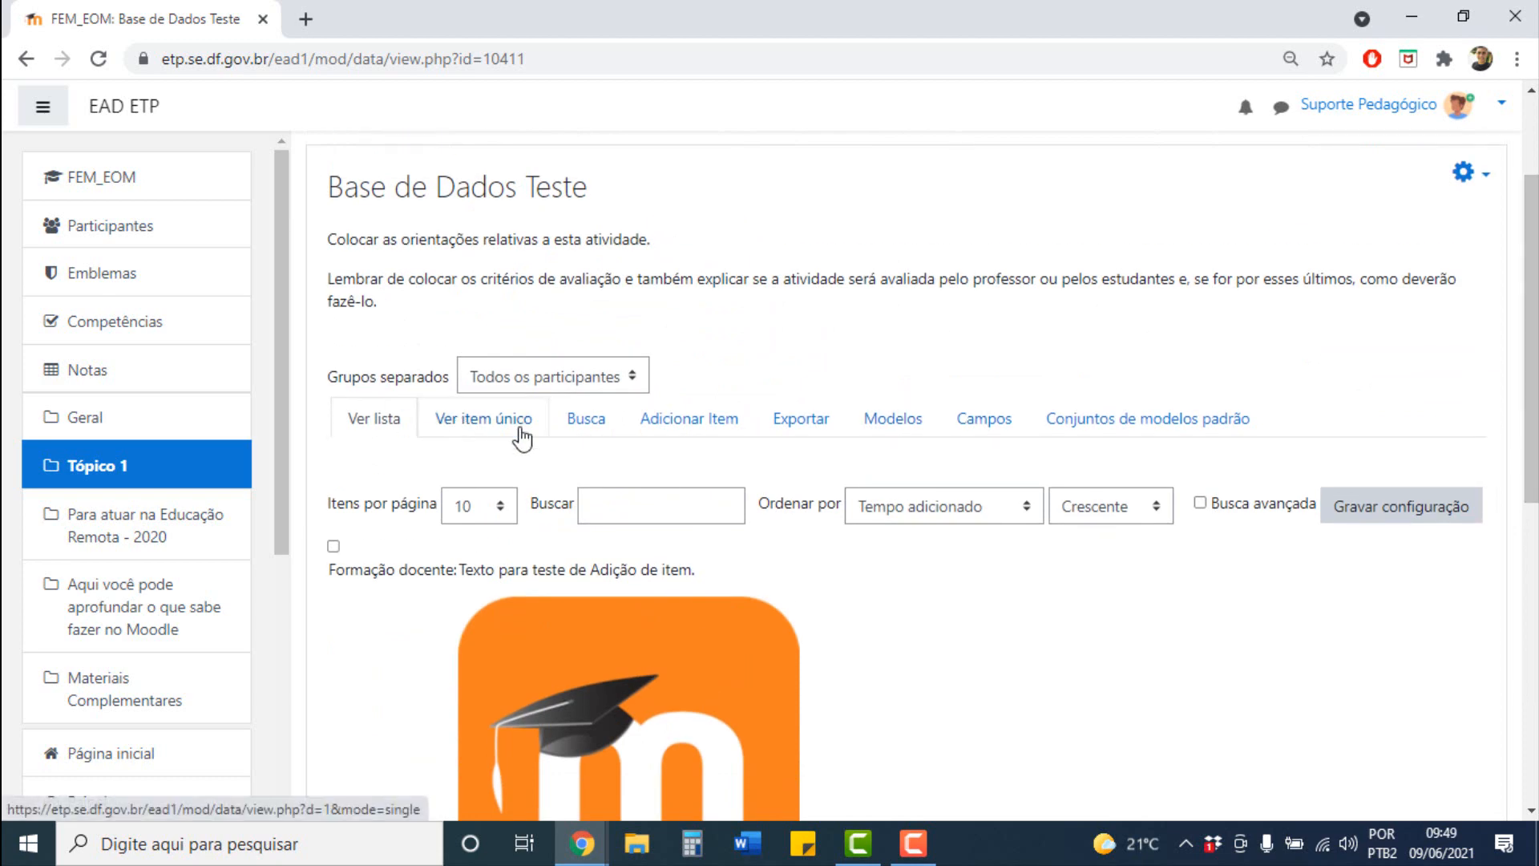
# Show the first entry in the Ver item único view and rate it 5.
pyautogui.click(522, 437)
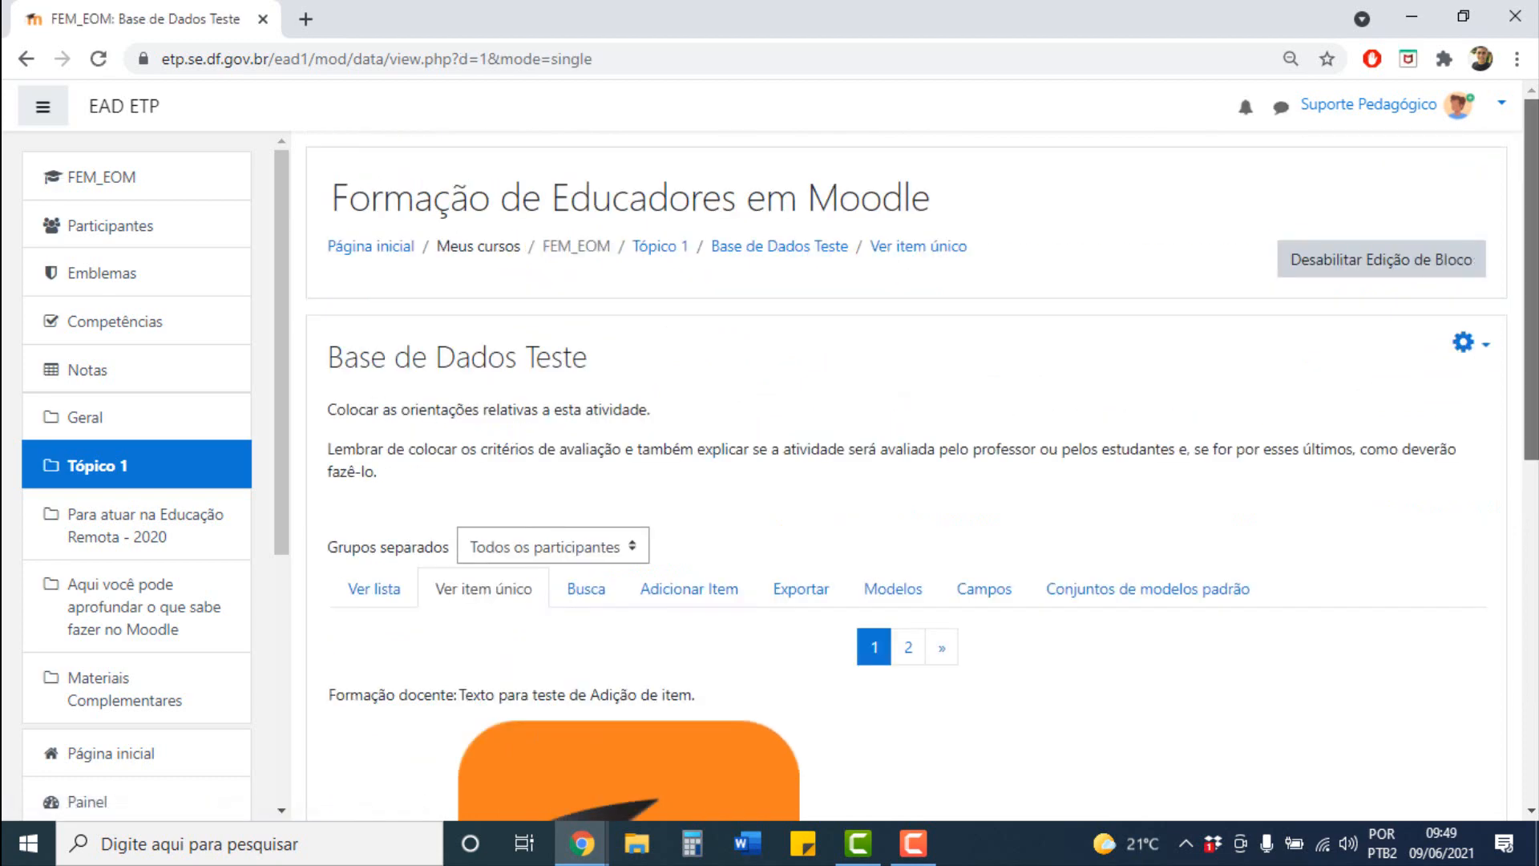
pyautogui.scroll(-6, 914, 476)
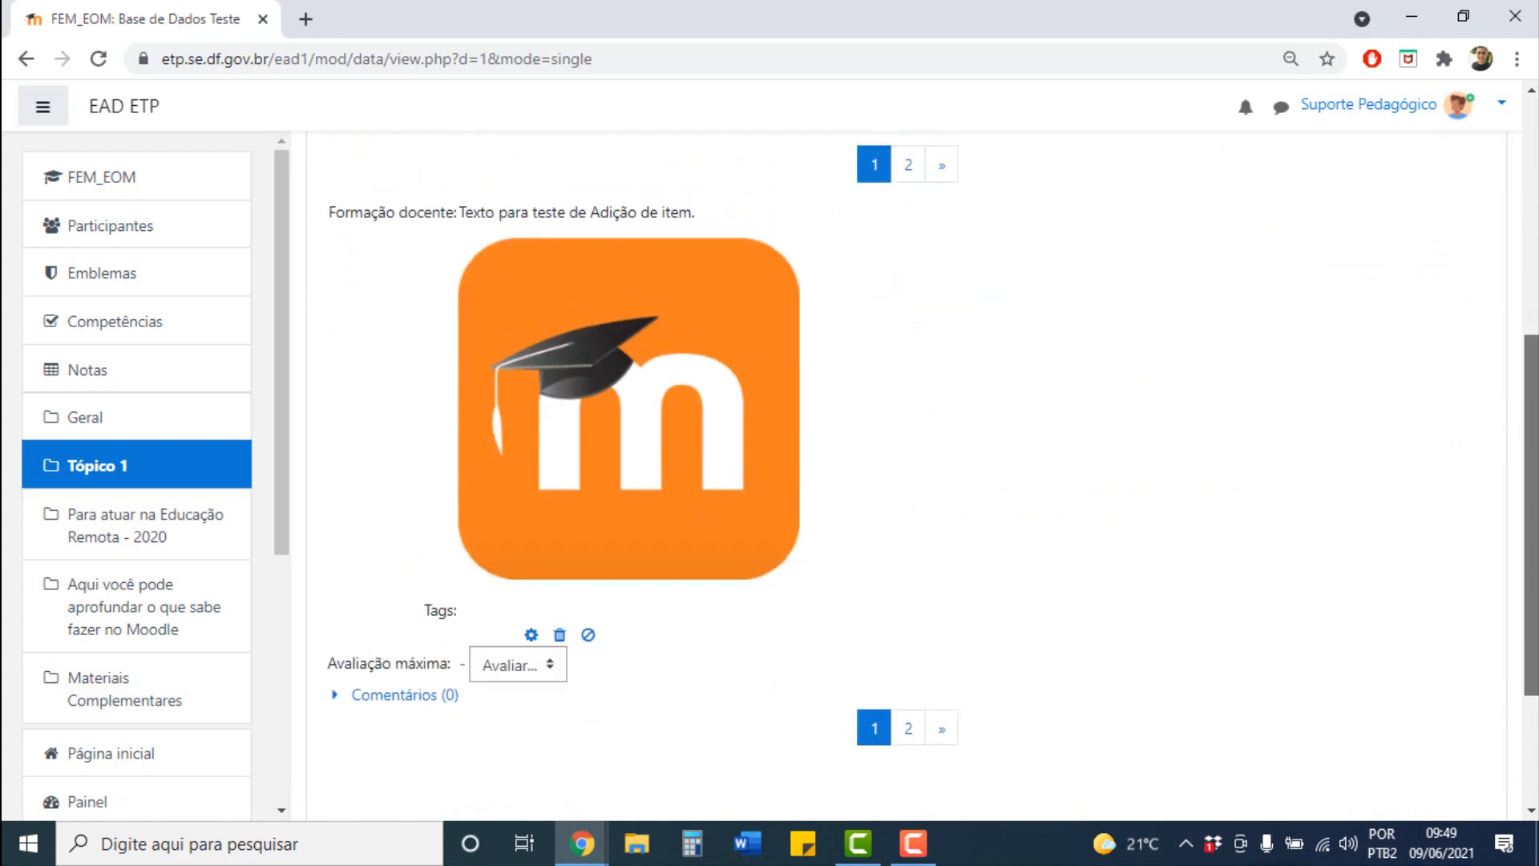
pyautogui.moveTo(1532, 515); pyautogui.dragTo(1532, 506)
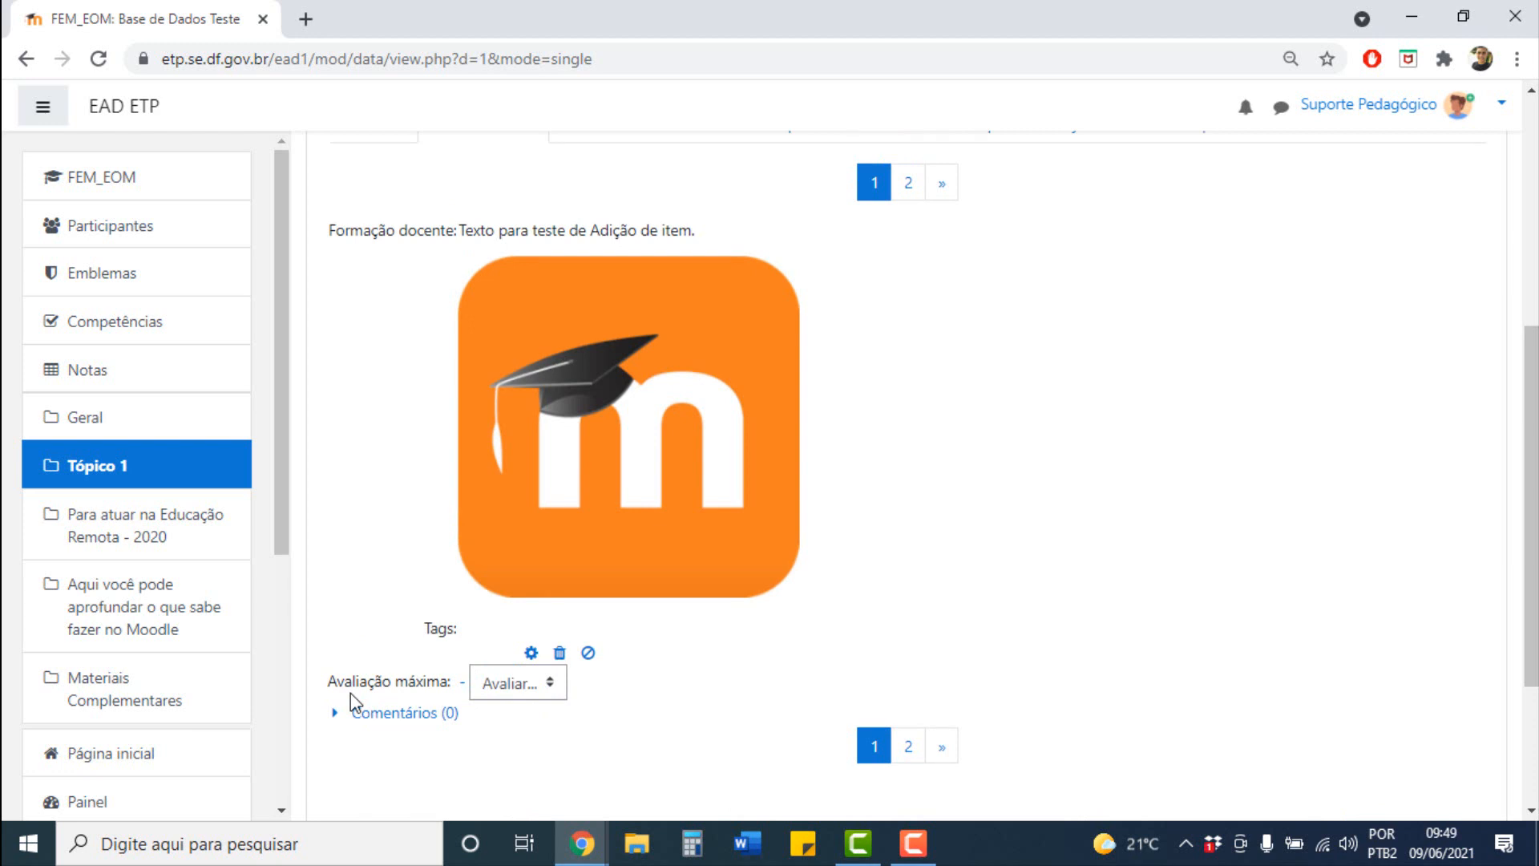
pyautogui.click(534, 683)
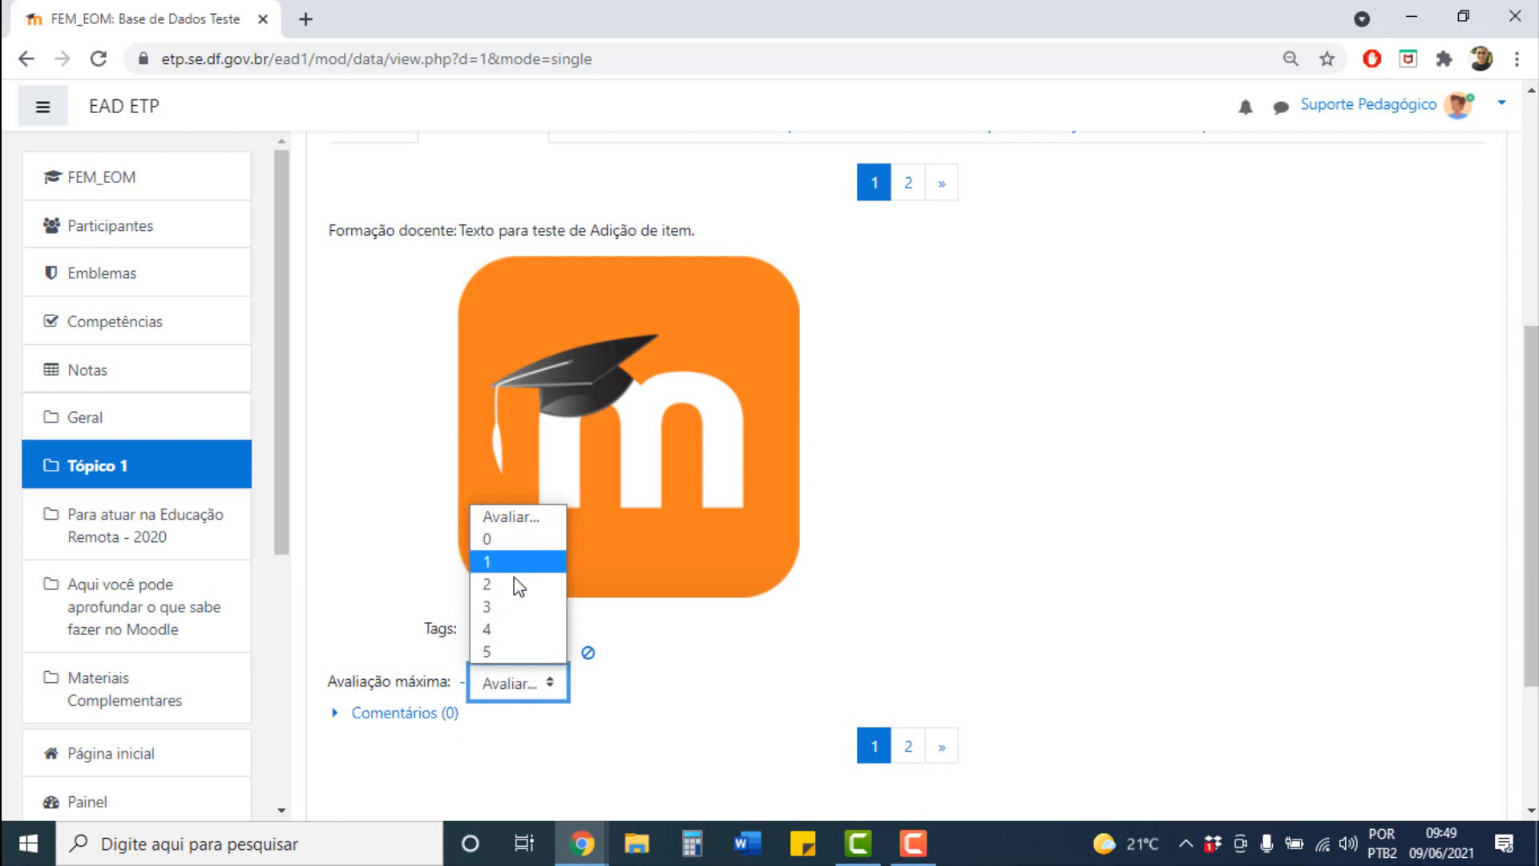
pyautogui.click(517, 654)
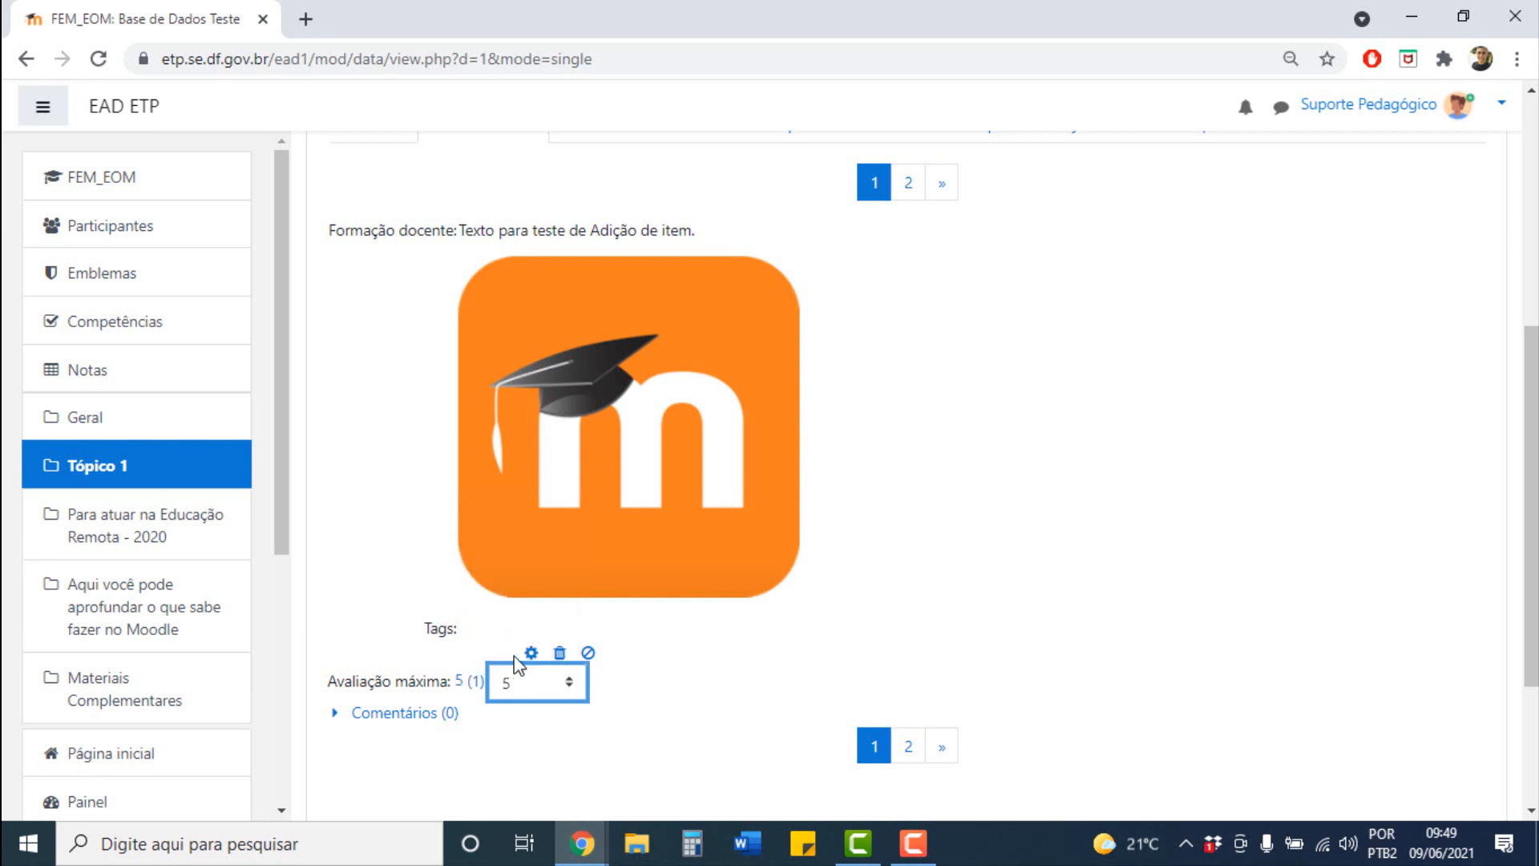
pyautogui.click(687, 685)
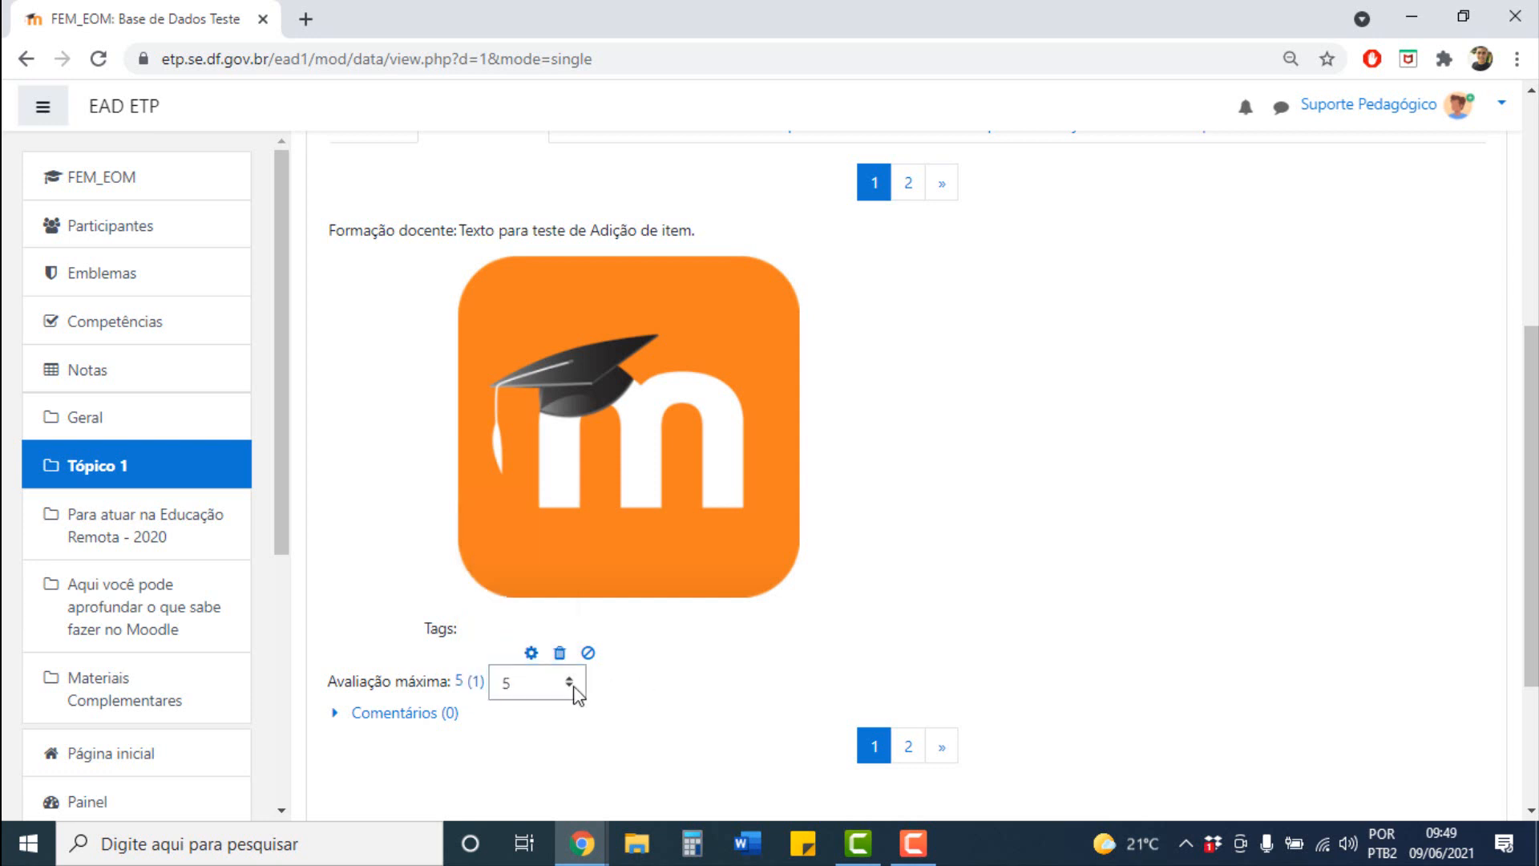
# Expand the comments of the rated entry and save the comment "Excelente".
pyautogui.click(370, 714)
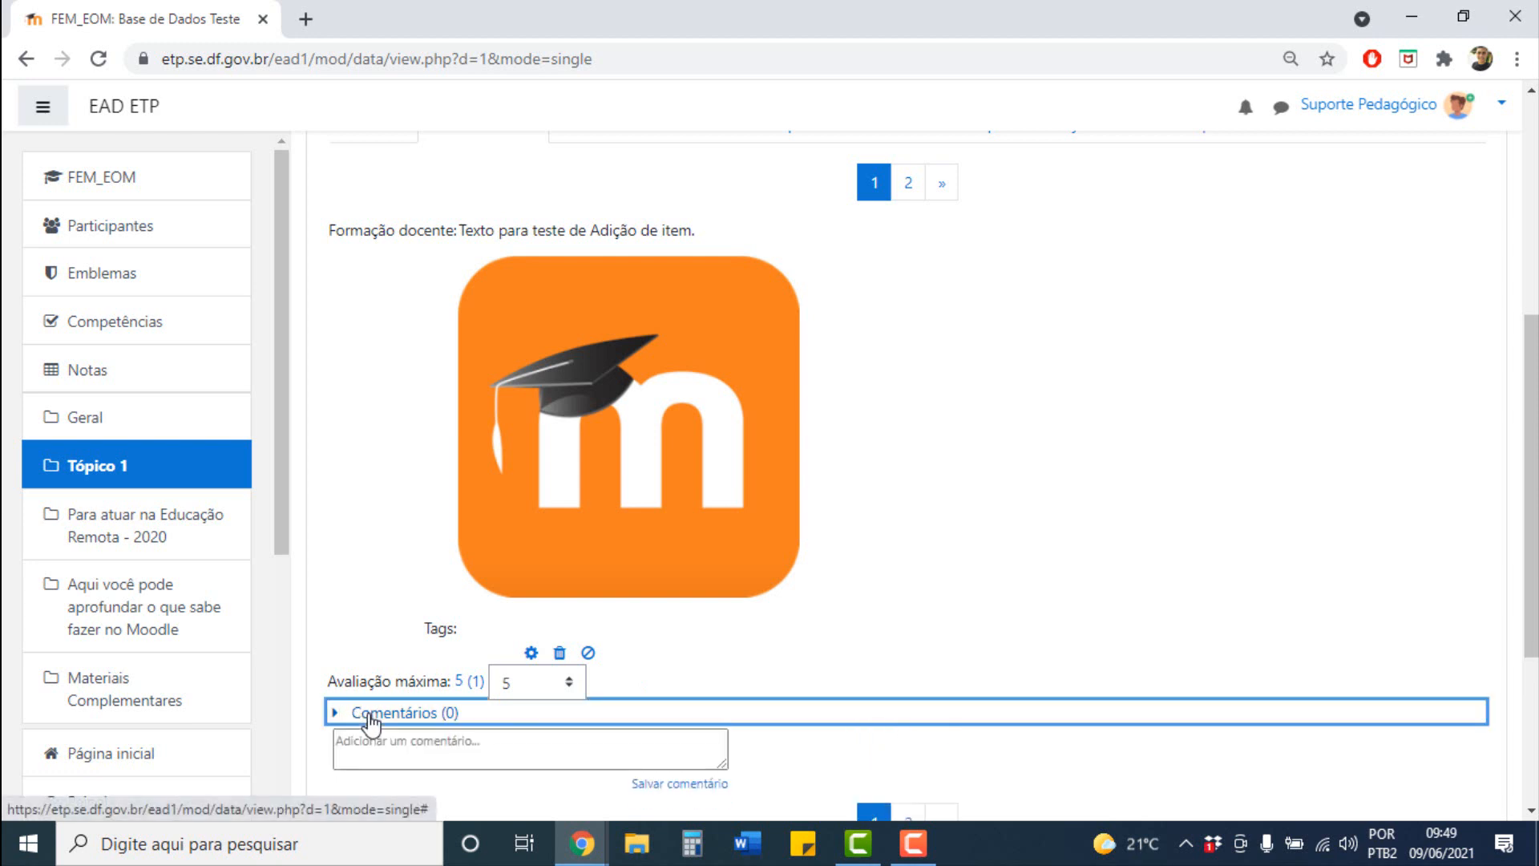
pyautogui.click(404, 757)
pyautogui.write('Exceln')
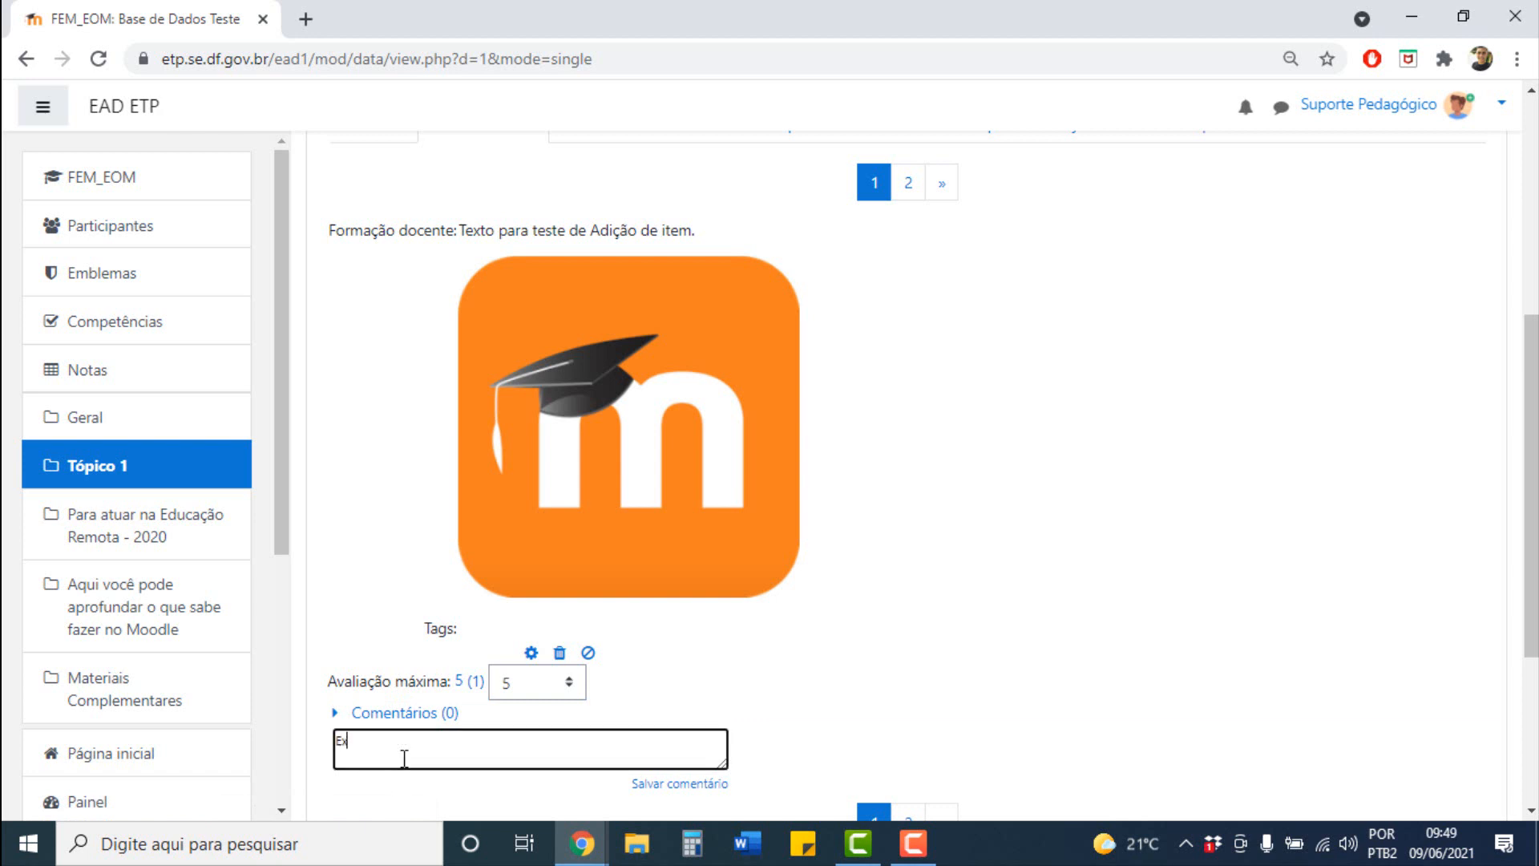
pyautogui.press('BackSpace')
pyautogui.write('ente')
pyautogui.click(687, 785)
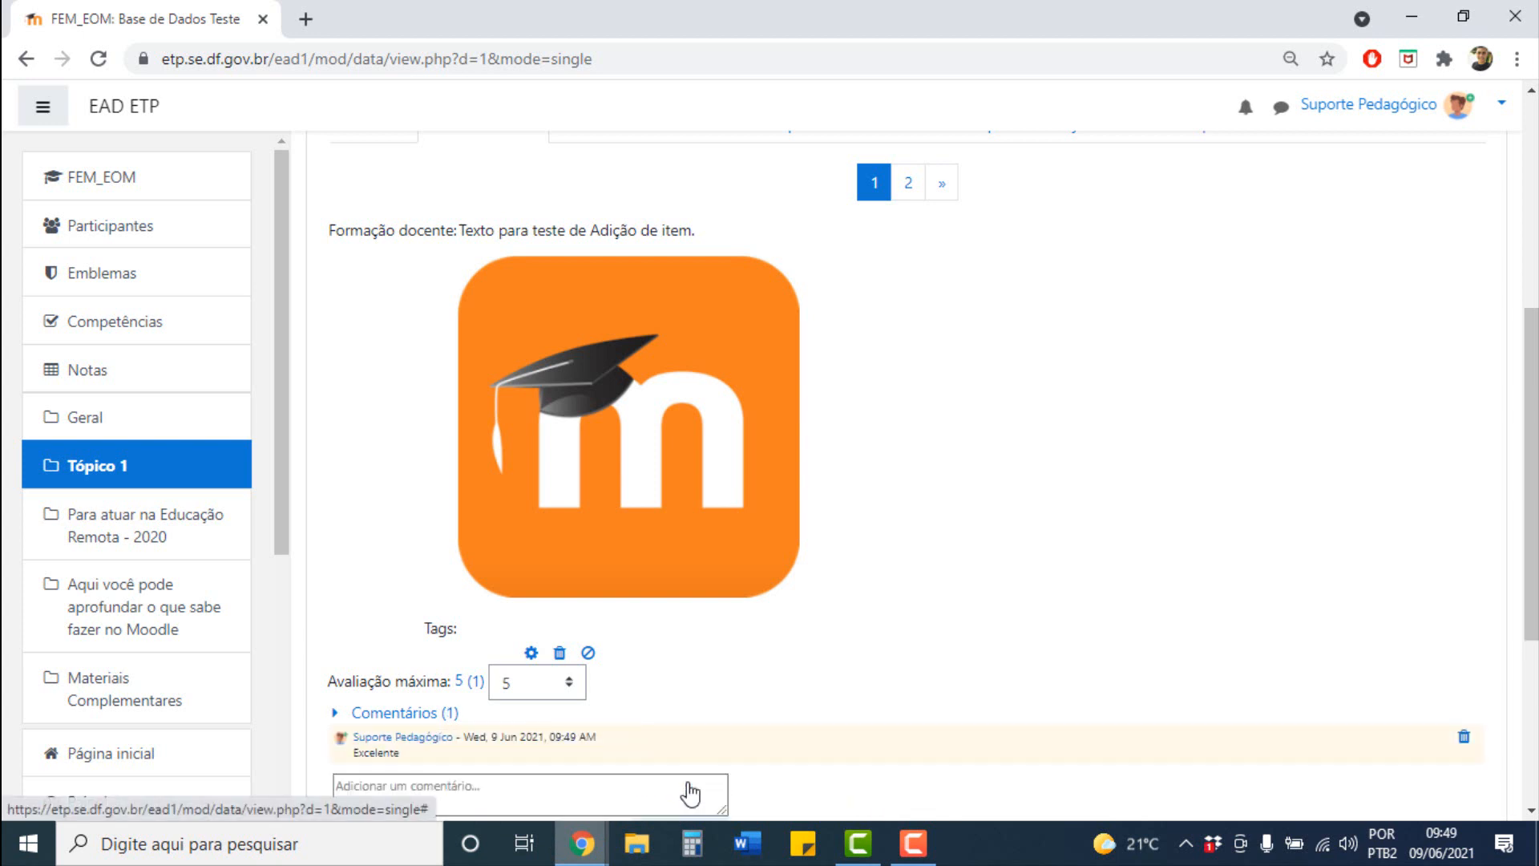
# Show the second entry in the Ver item único view and try to rate it 3.
pyautogui.moveTo(1532, 473); pyautogui.dragTo(1532, 495)
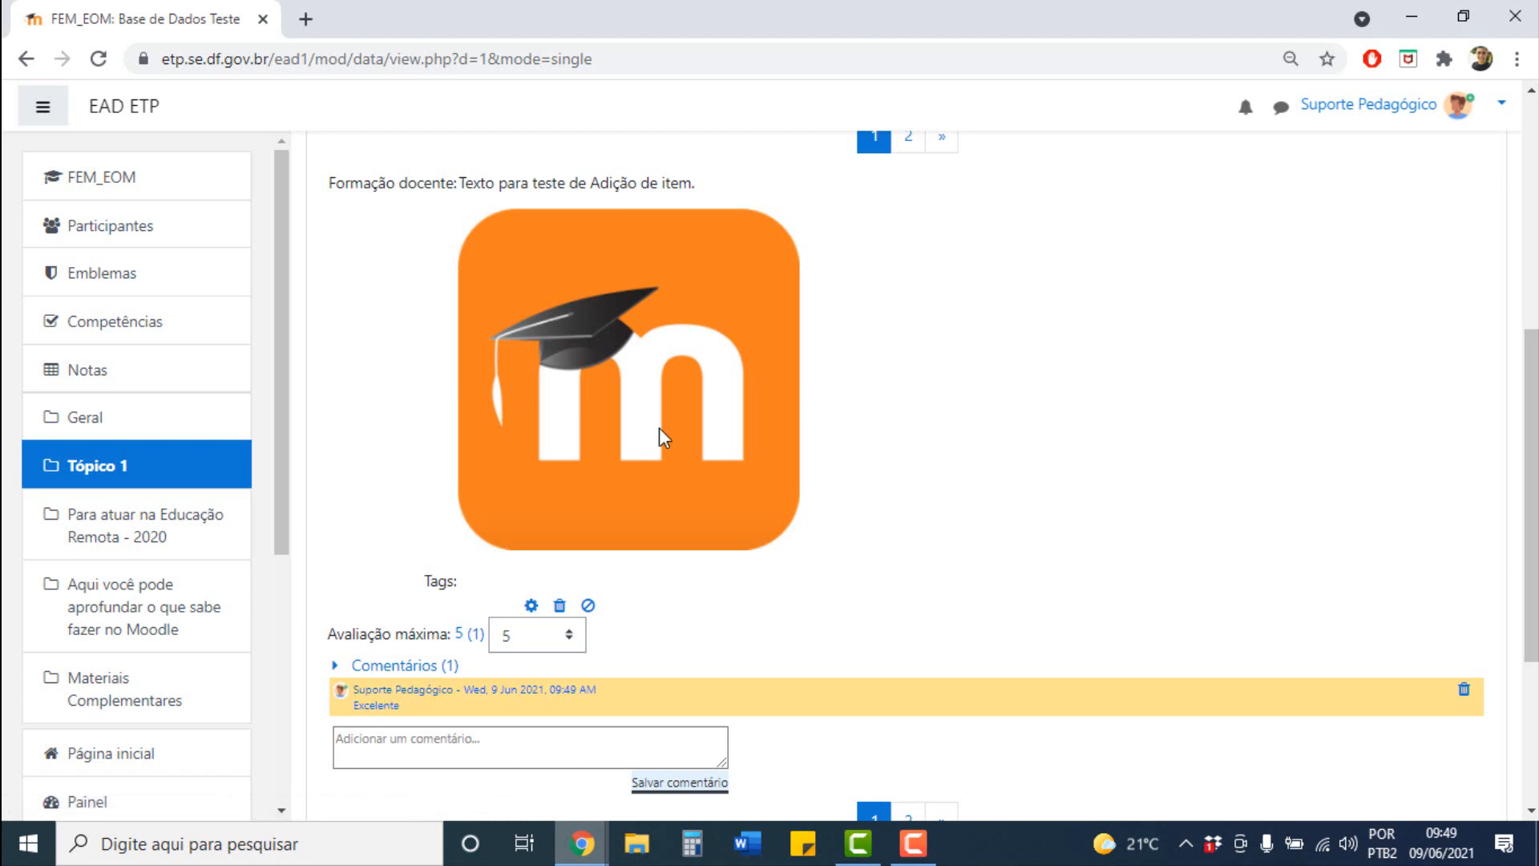
pyautogui.click(913, 142)
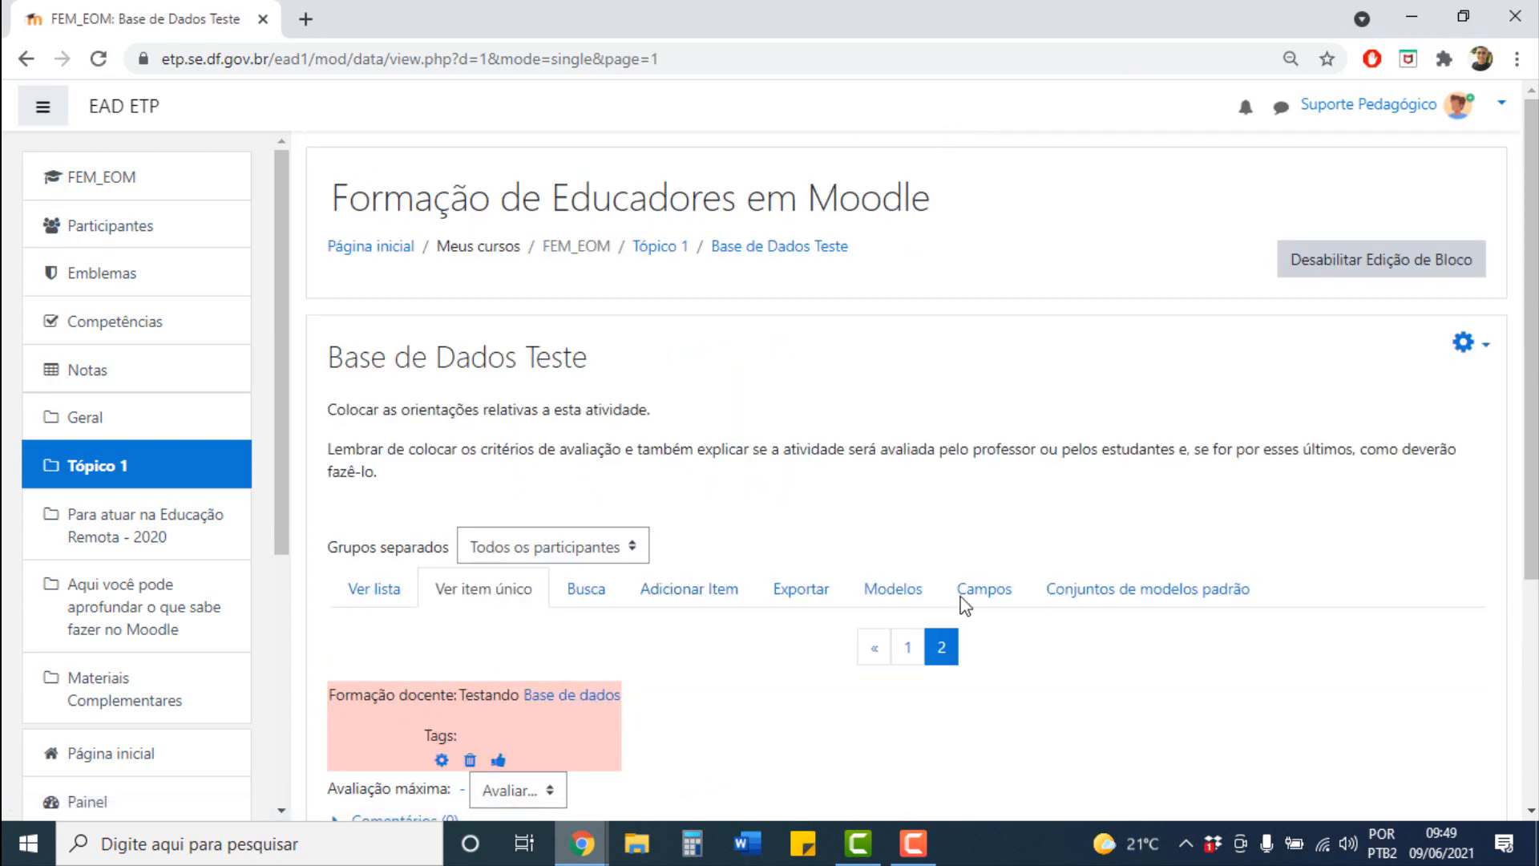
pyautogui.scroll(-1, 1535, 511)
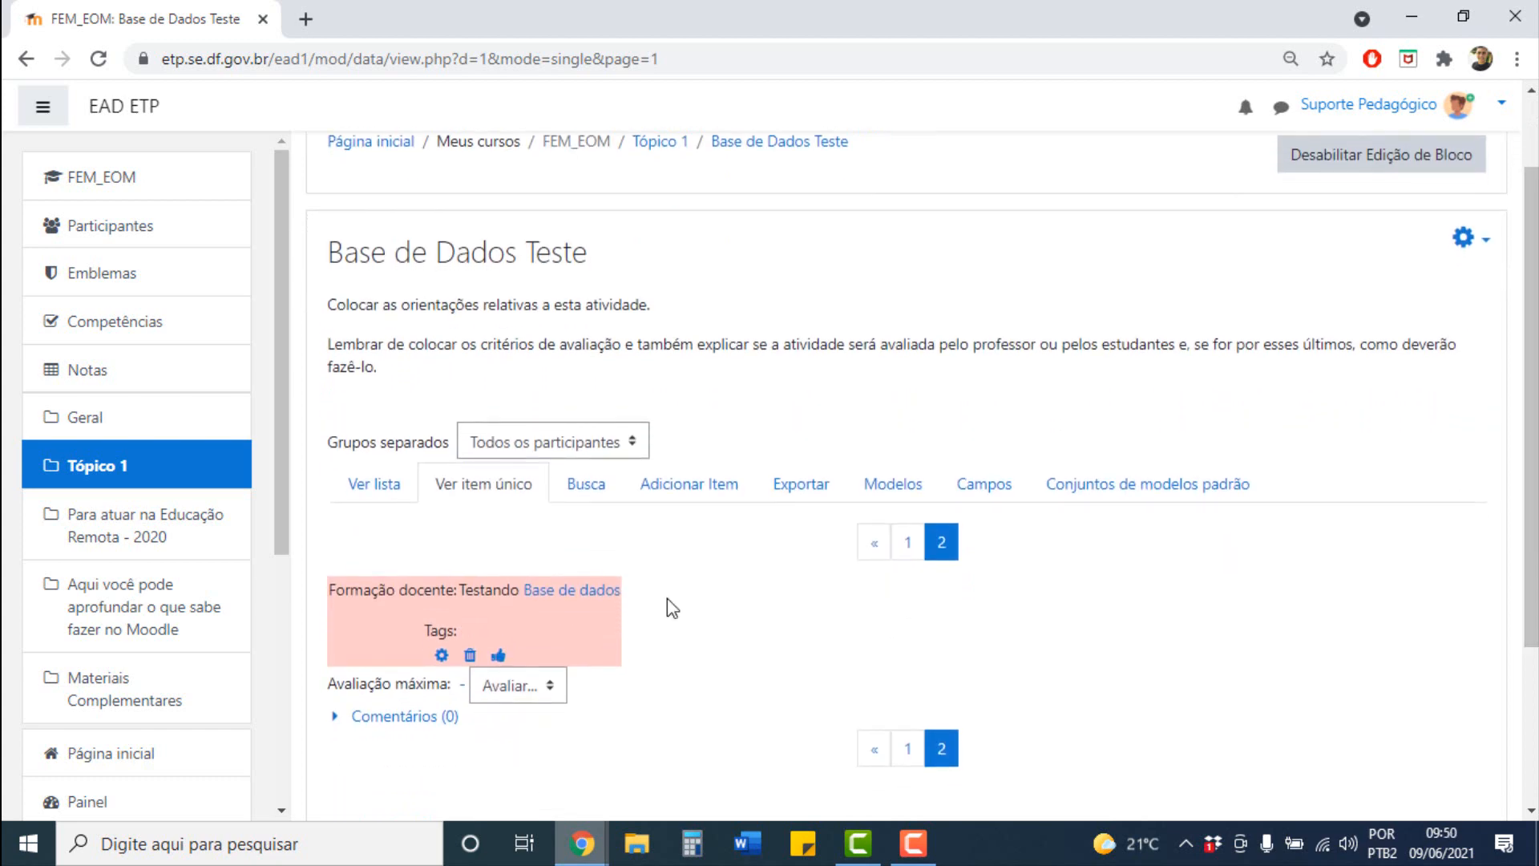
pyautogui.click(505, 686)
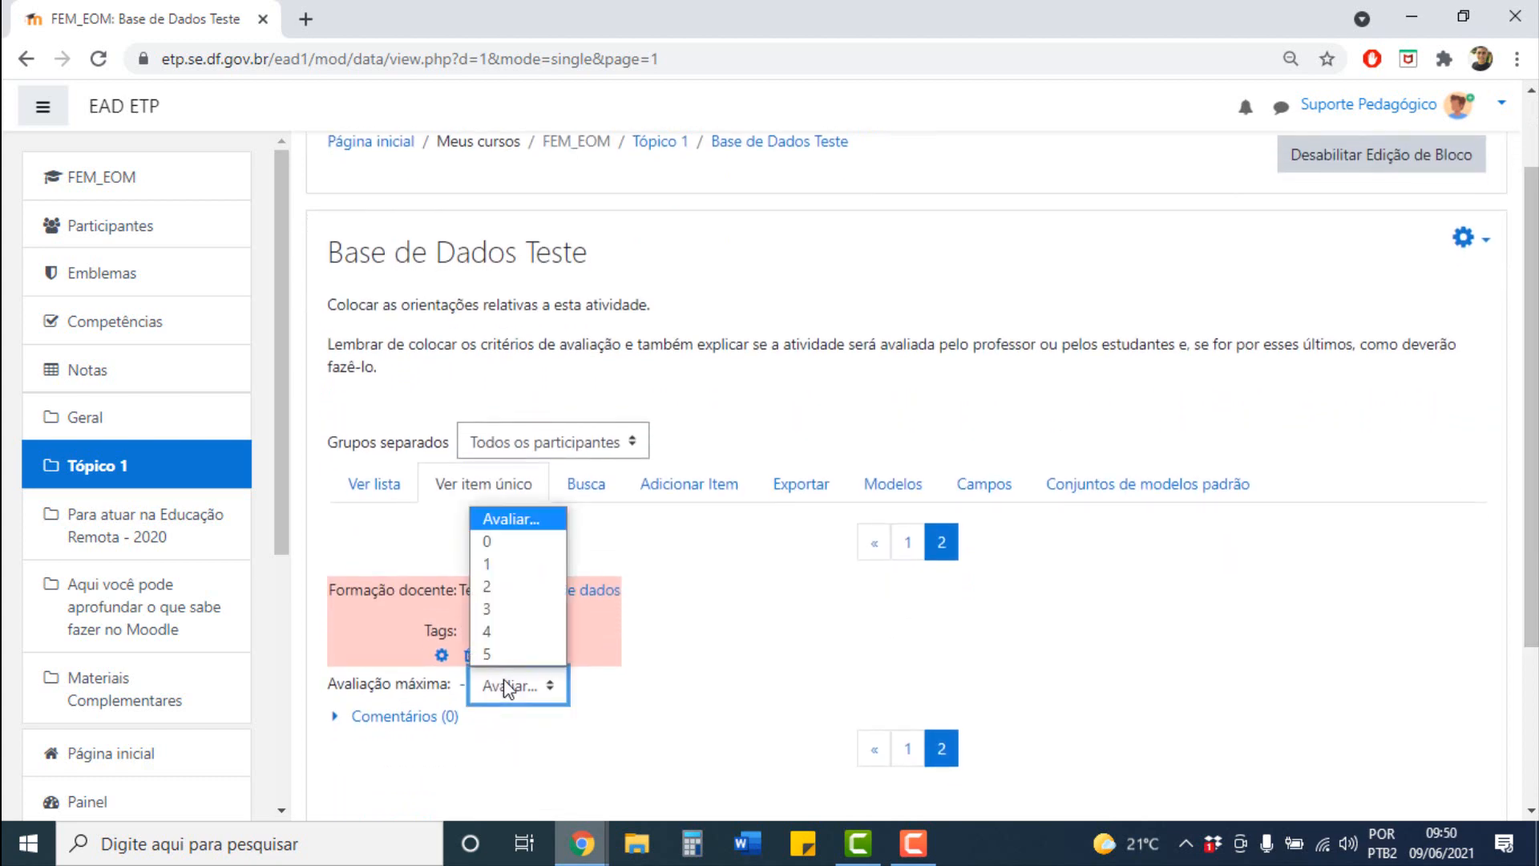
pyautogui.click(503, 611)
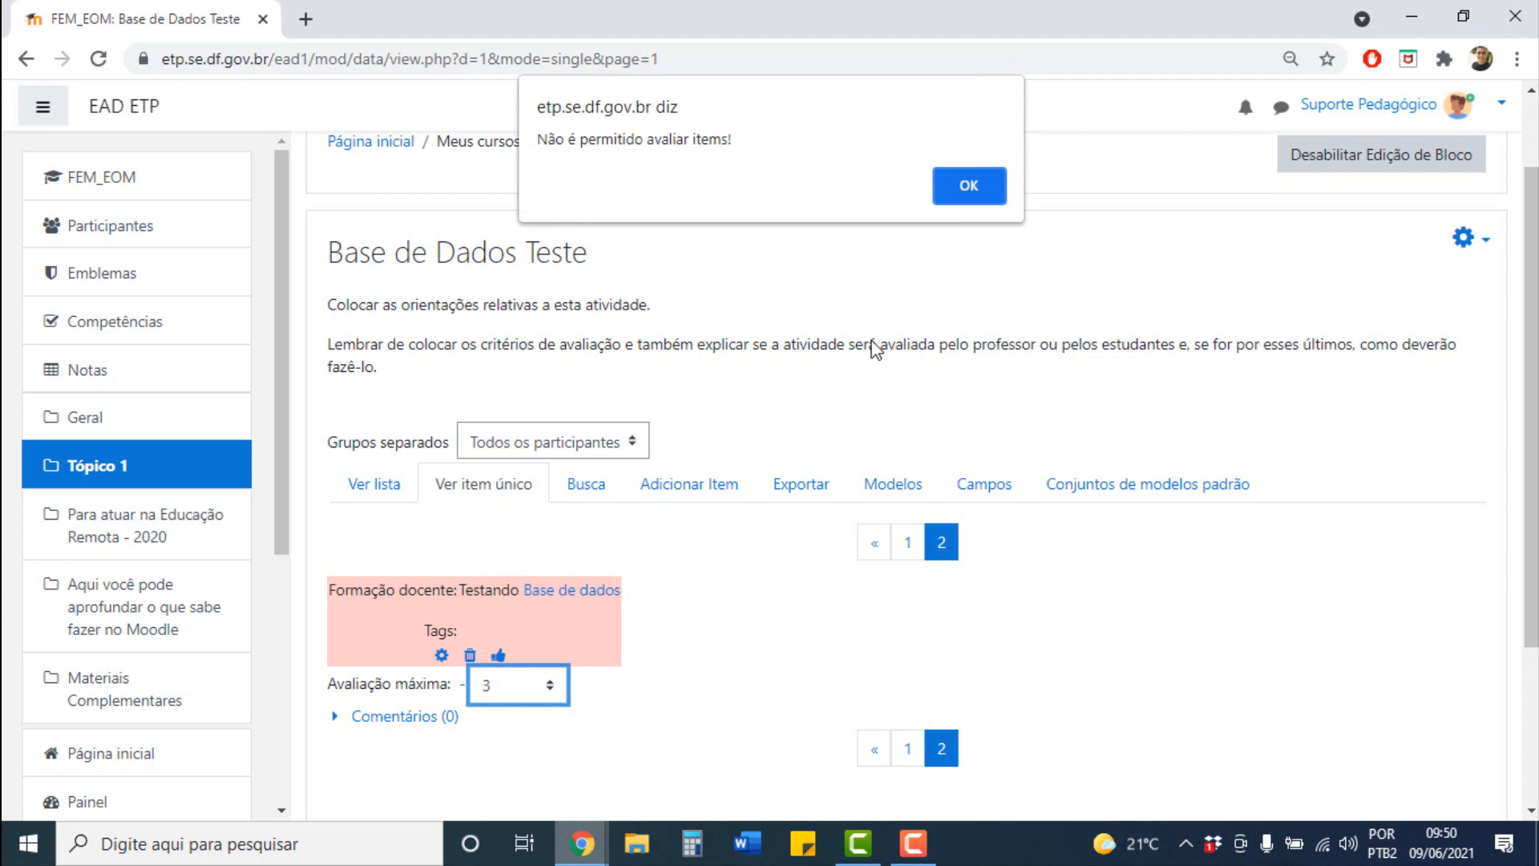
pyautogui.click(990, 178)
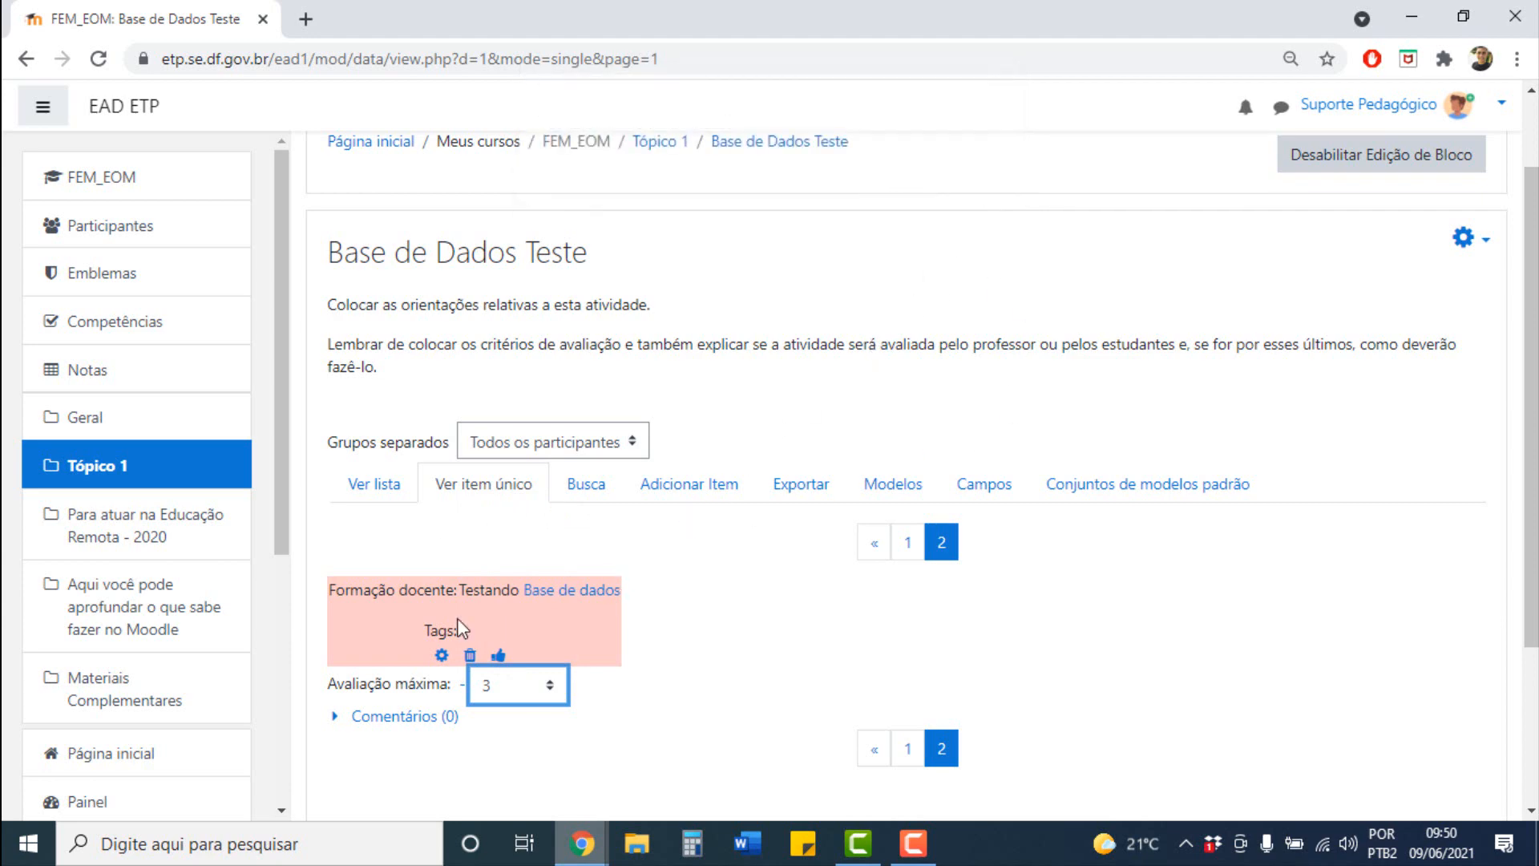
pyautogui.click(500, 680)
pyautogui.click(657, 652)
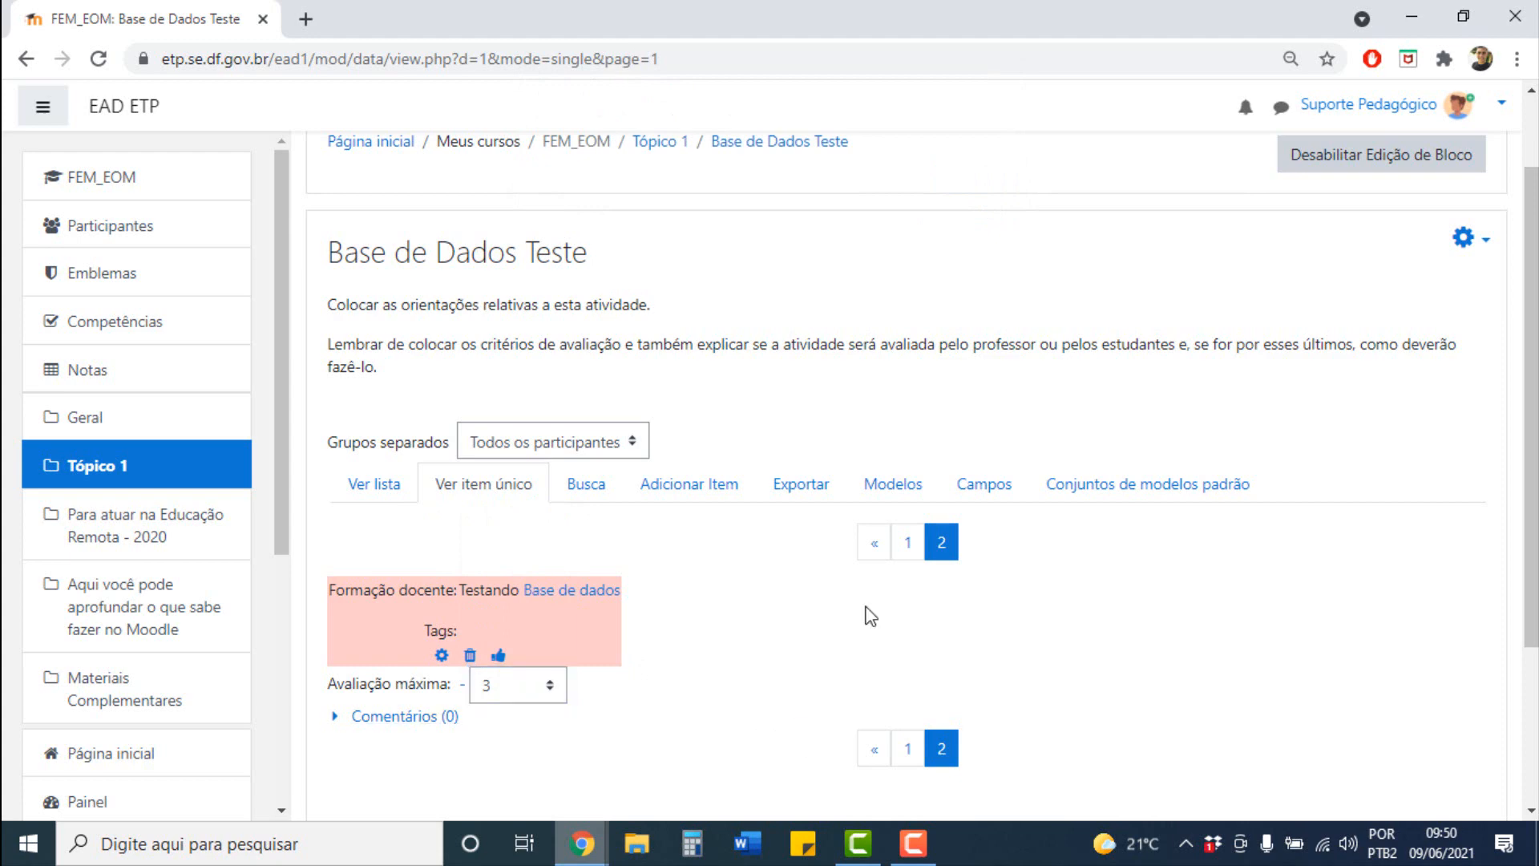
# Switch to the first entry and back to the second to compare their approval status and rating options.
pyautogui.click(910, 554)
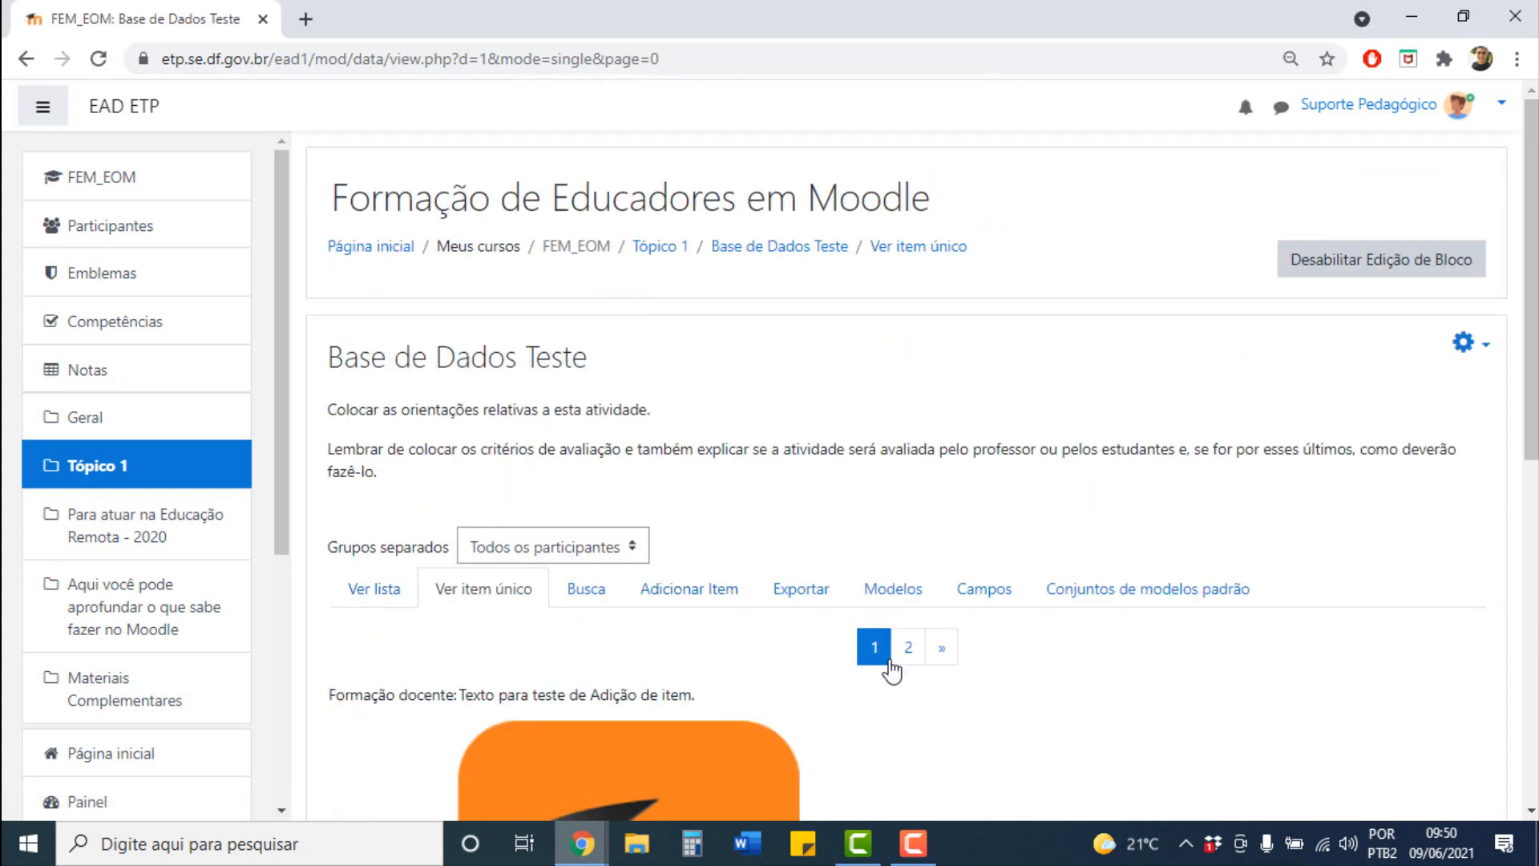
pyautogui.click(895, 662)
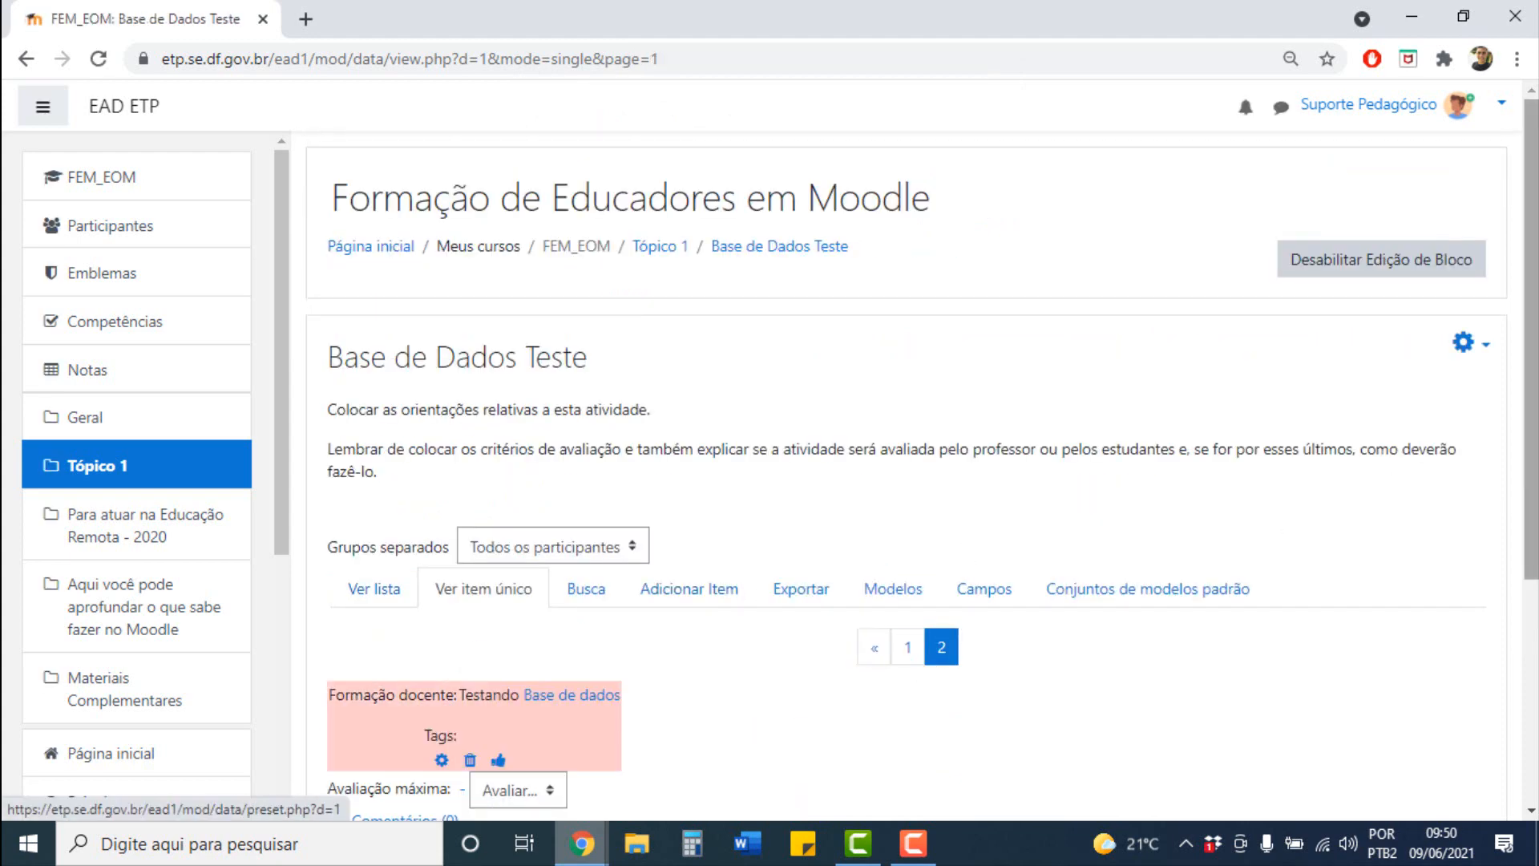
pyautogui.scroll(-2, 934, 670)
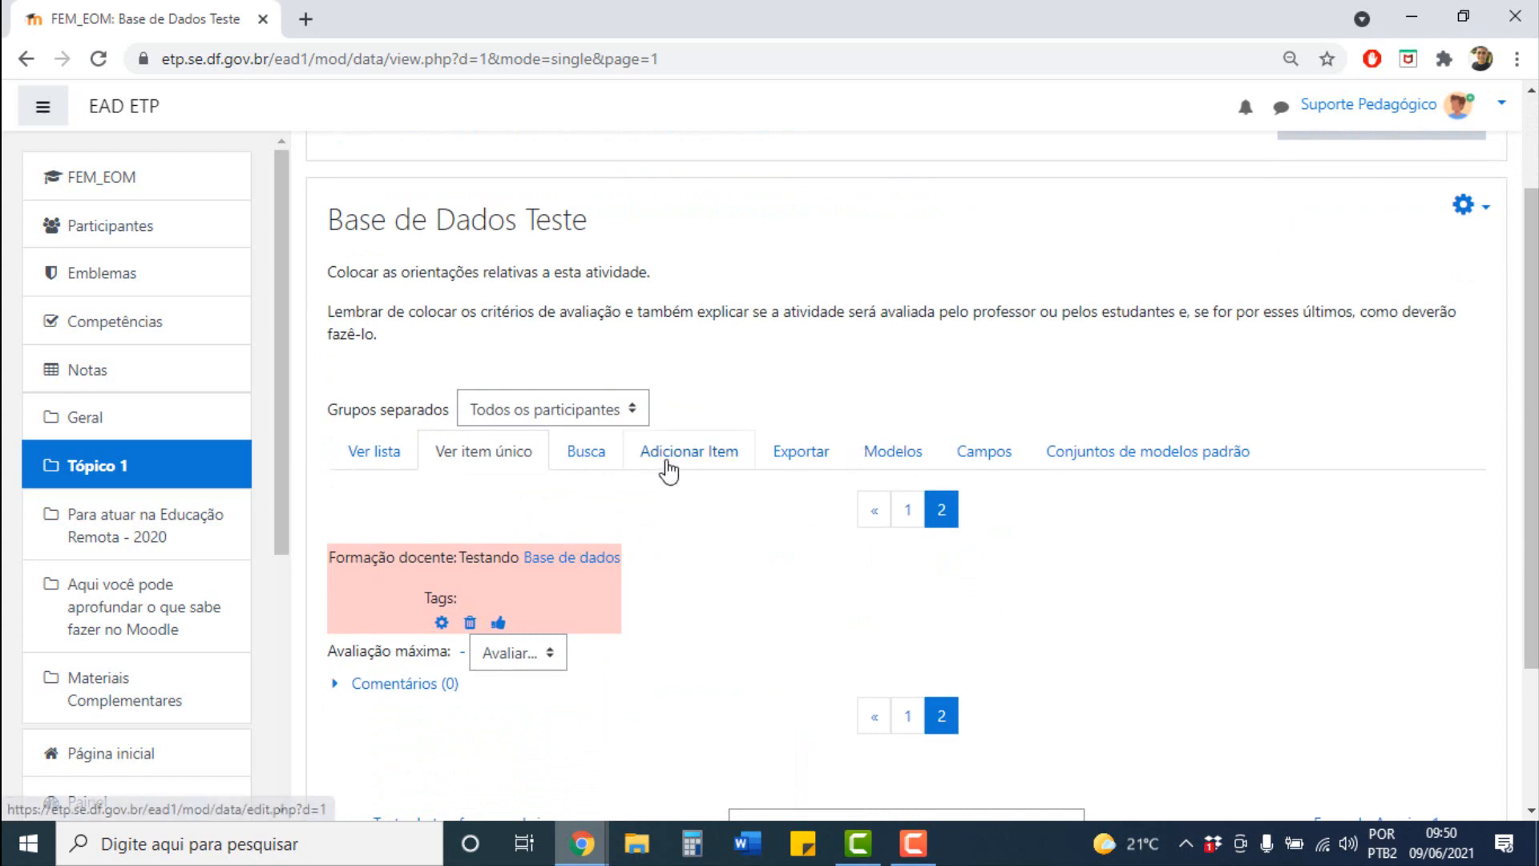
# Open the Campos page of Base de Dados Teste and examine the field types available for a new field.
pyautogui.click(995, 463)
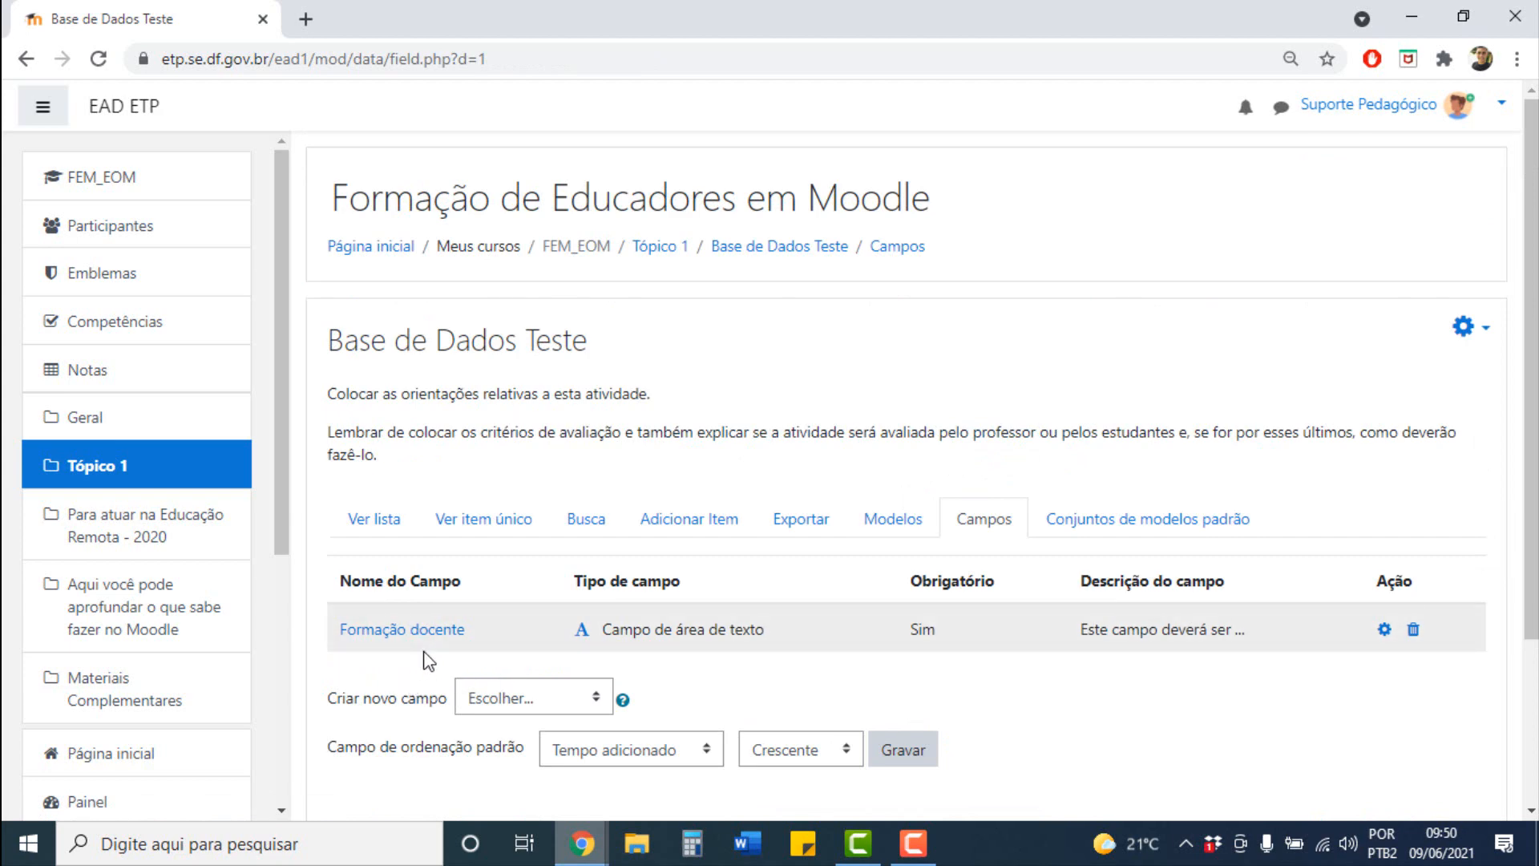
pyautogui.click(537, 686)
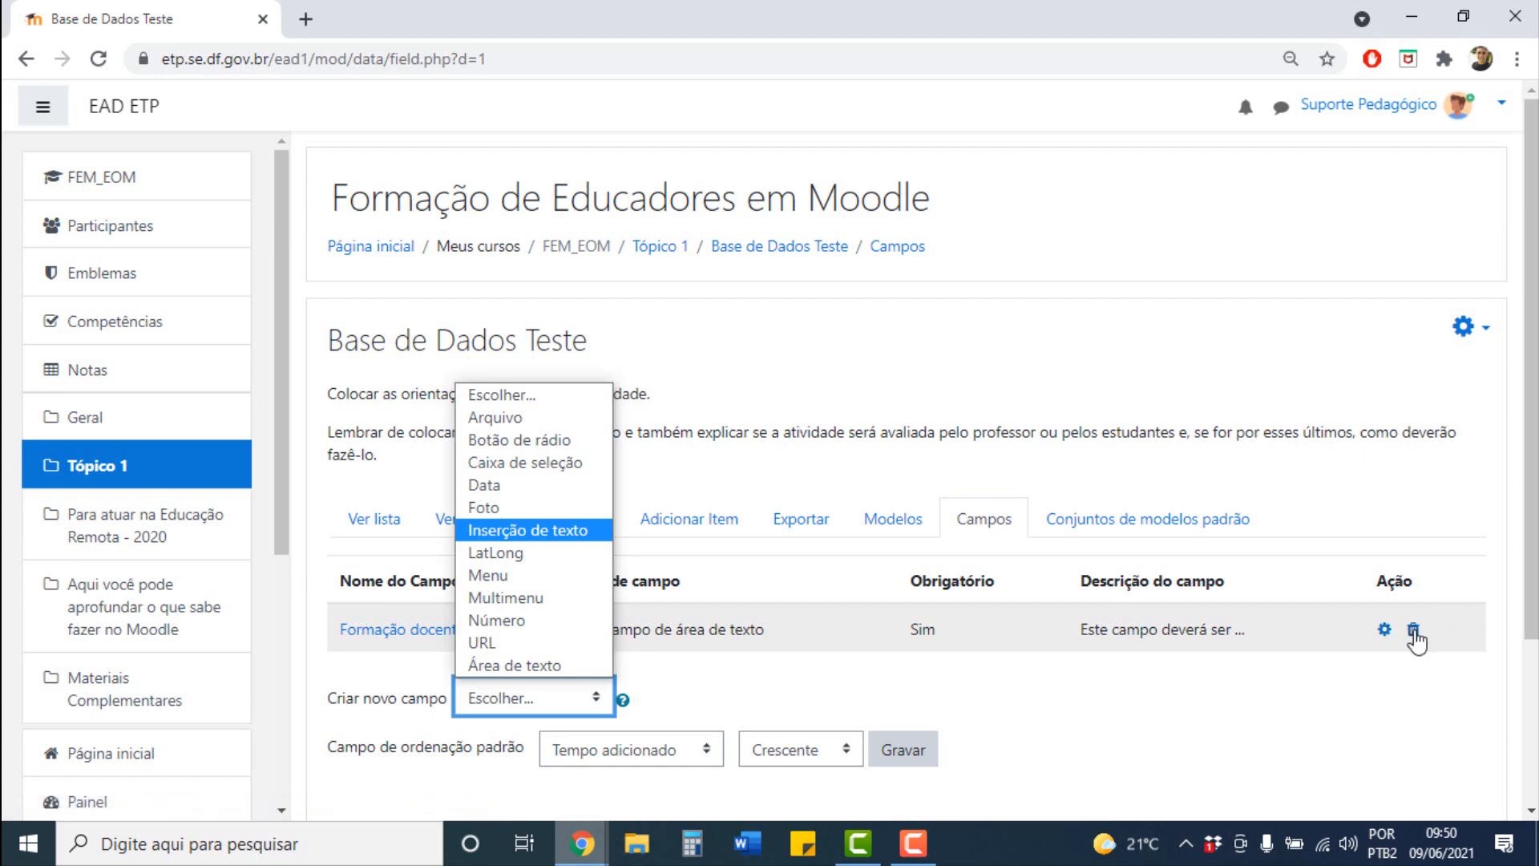
pyautogui.click(1399, 773)
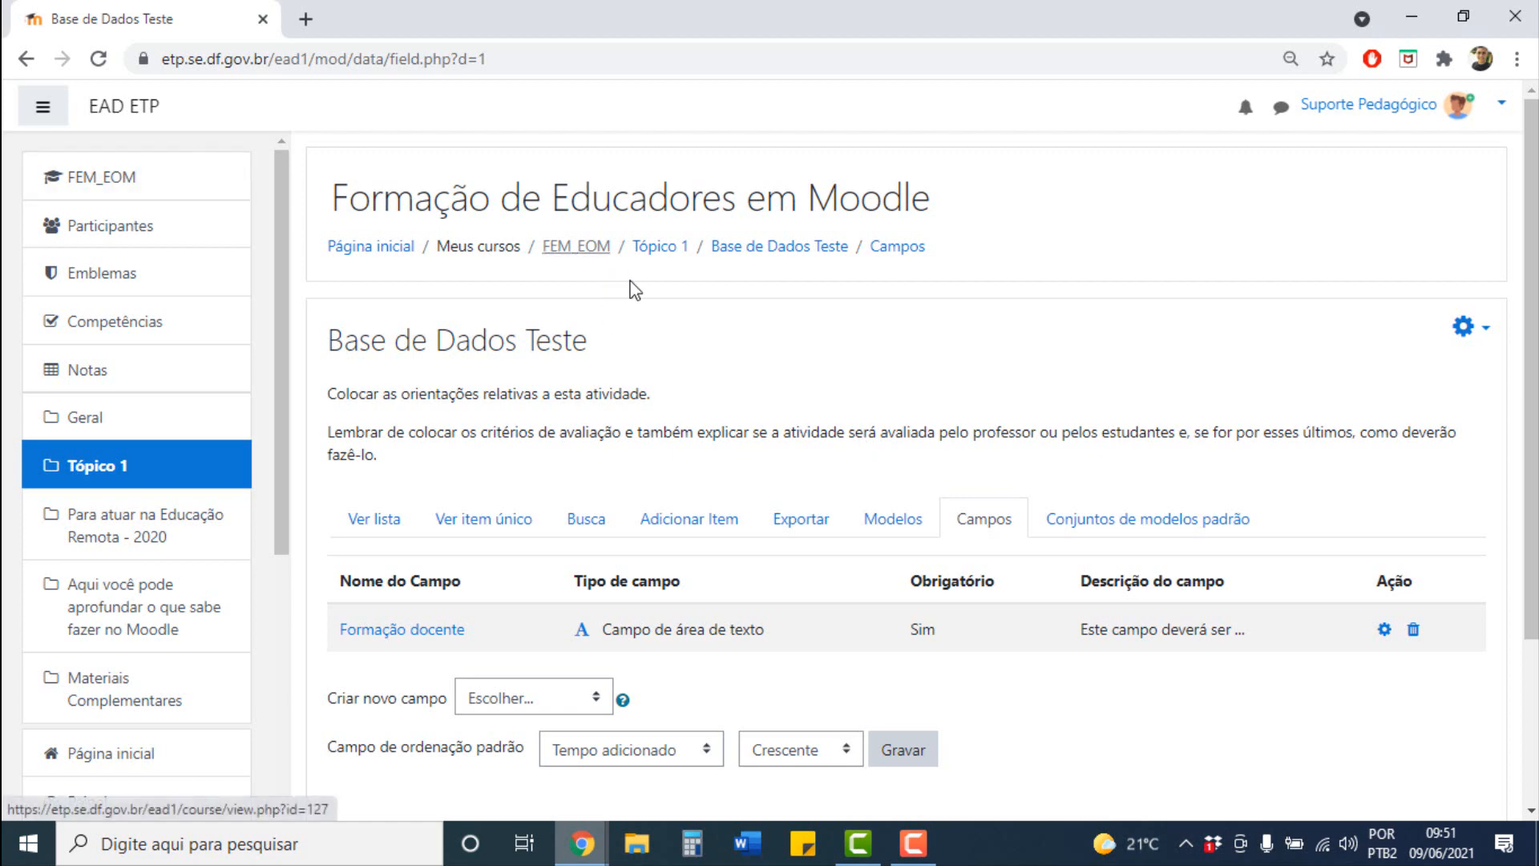
# Return to the FEM_EOM course page and look over the activities in Tópico 1.
pyautogui.click(567, 250)
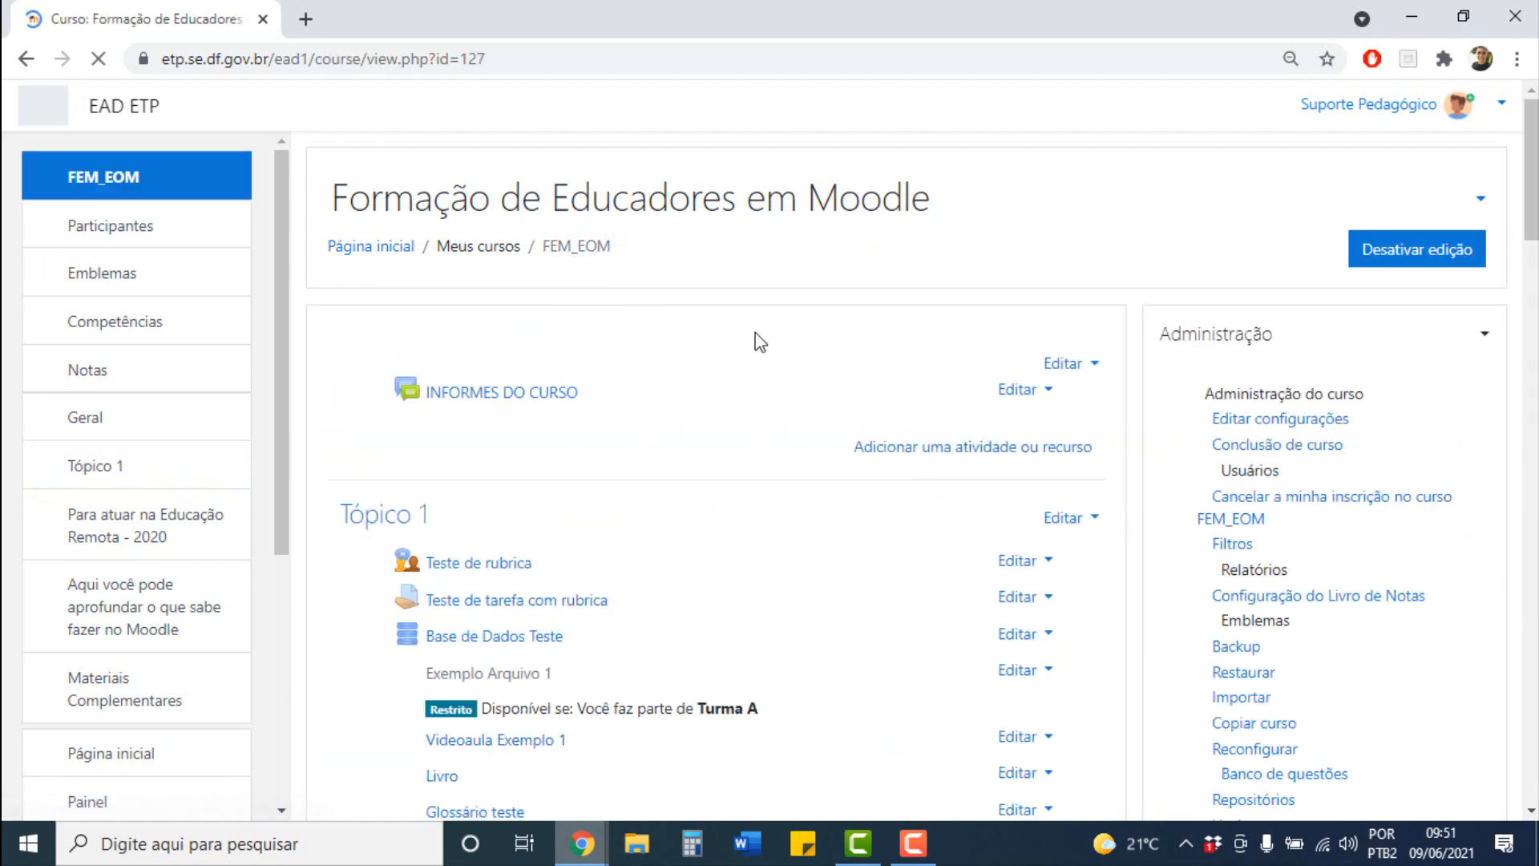
pyautogui.moveTo(1531, 197); pyautogui.dragTo(1531, 271)
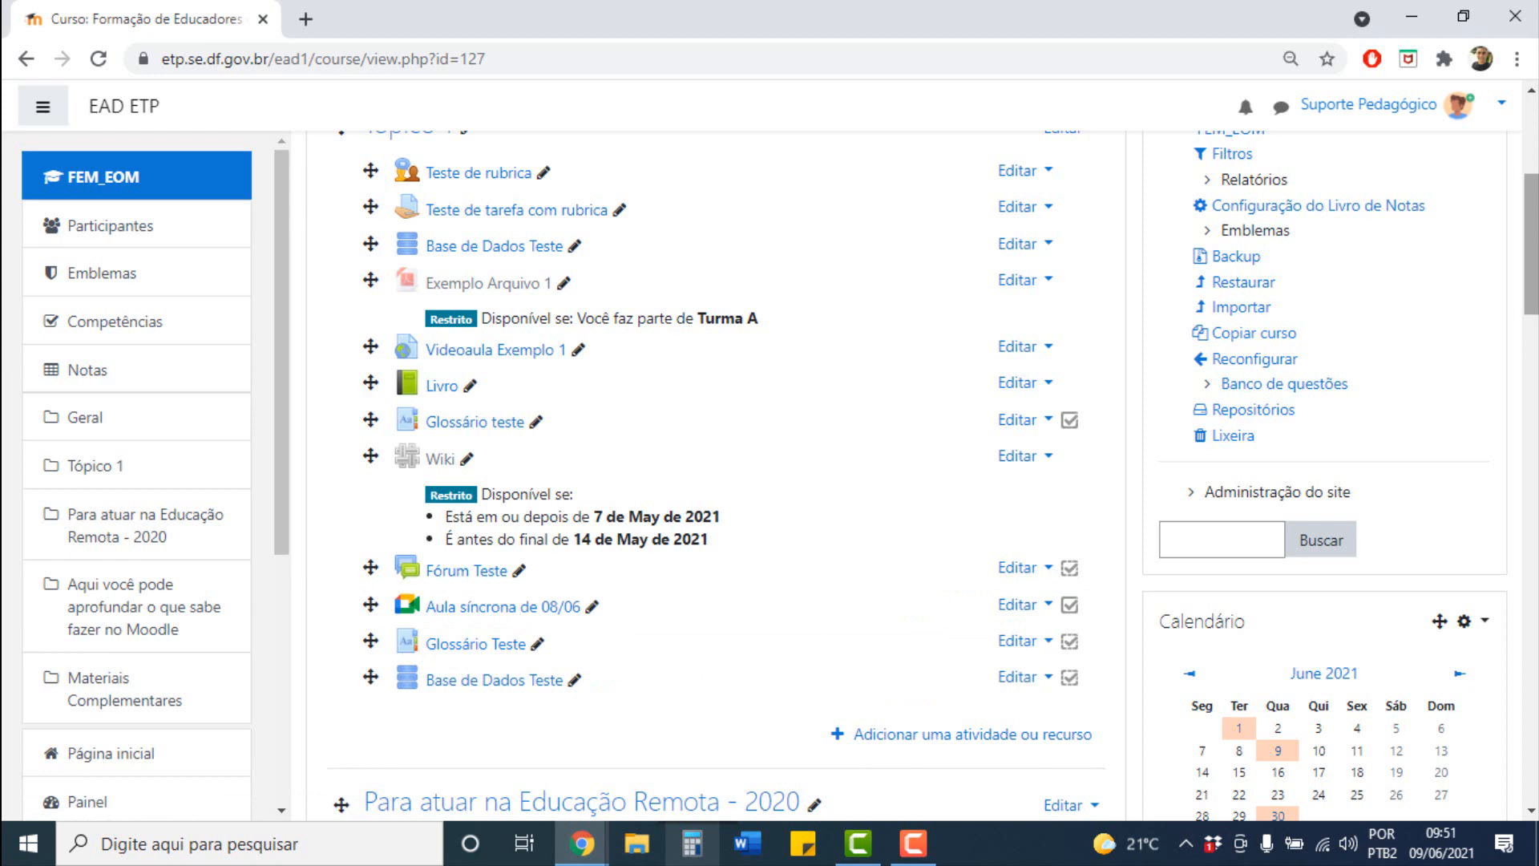
pyautogui.scroll(3, 1531, 241)
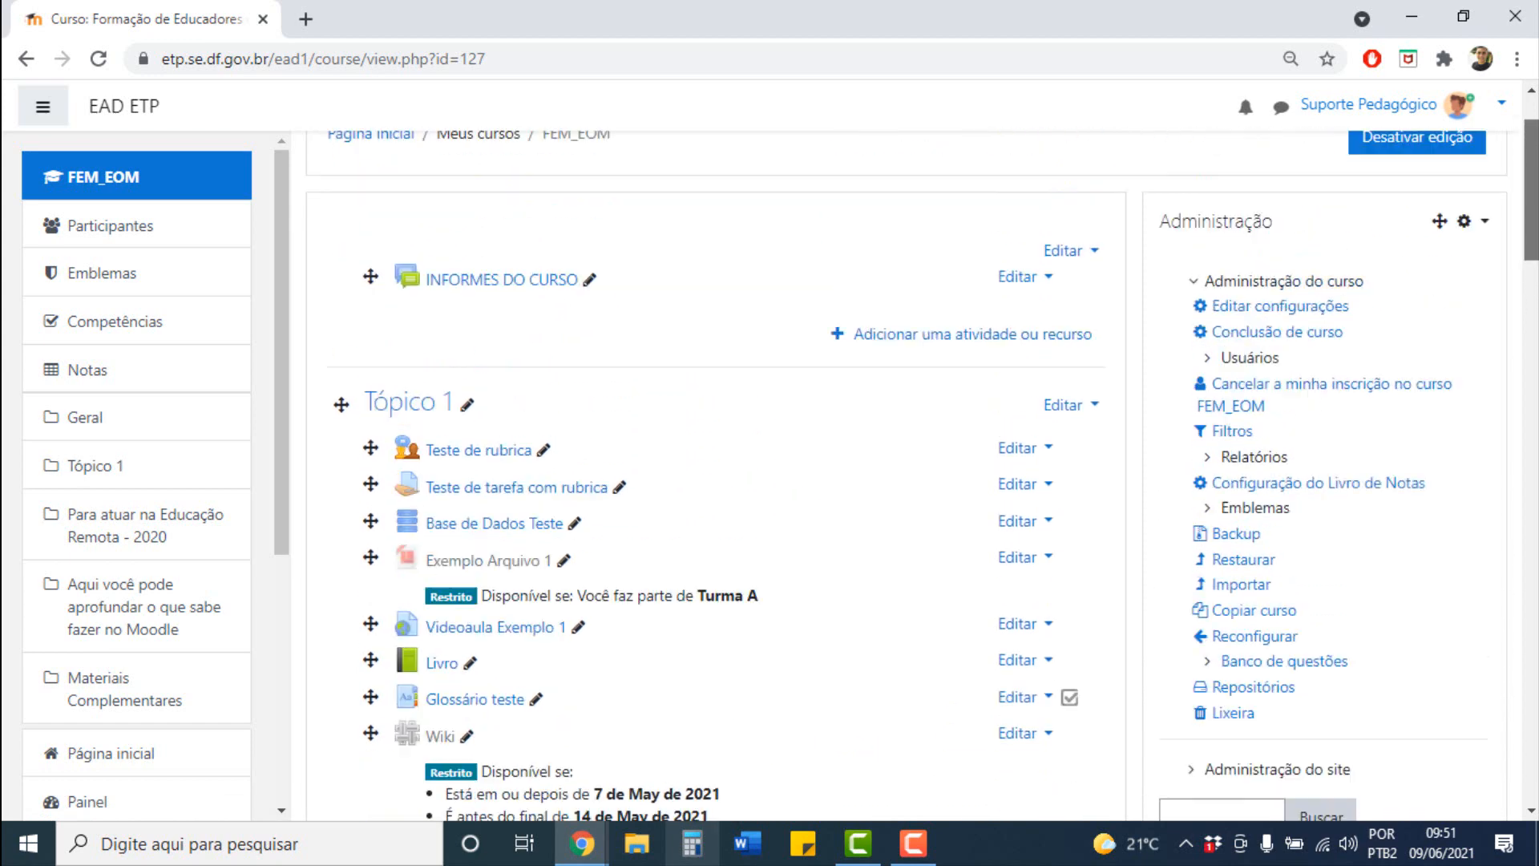
pyautogui.scroll(2, 922, 461)
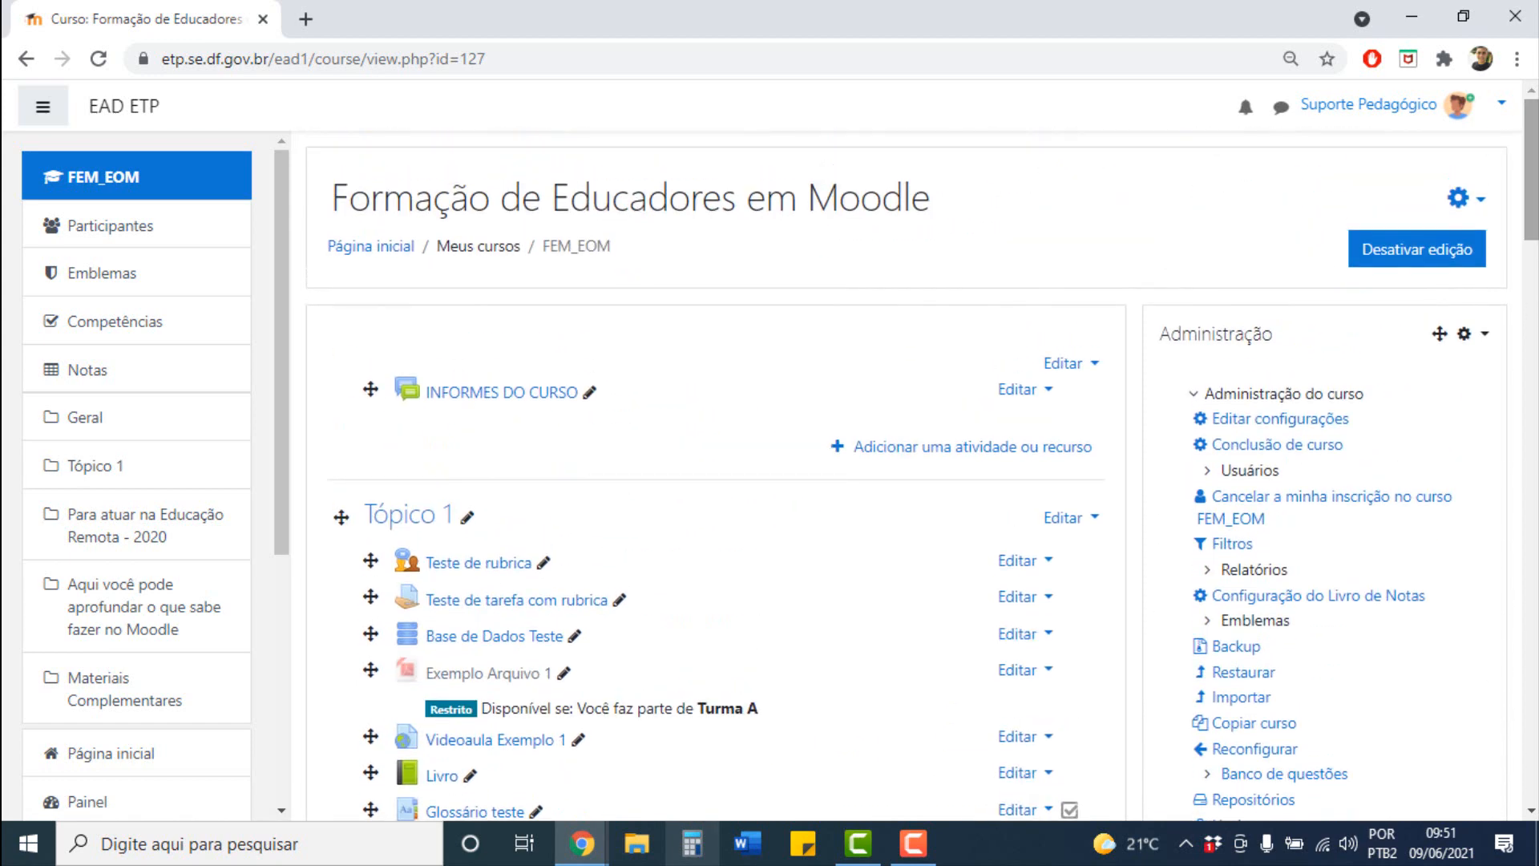